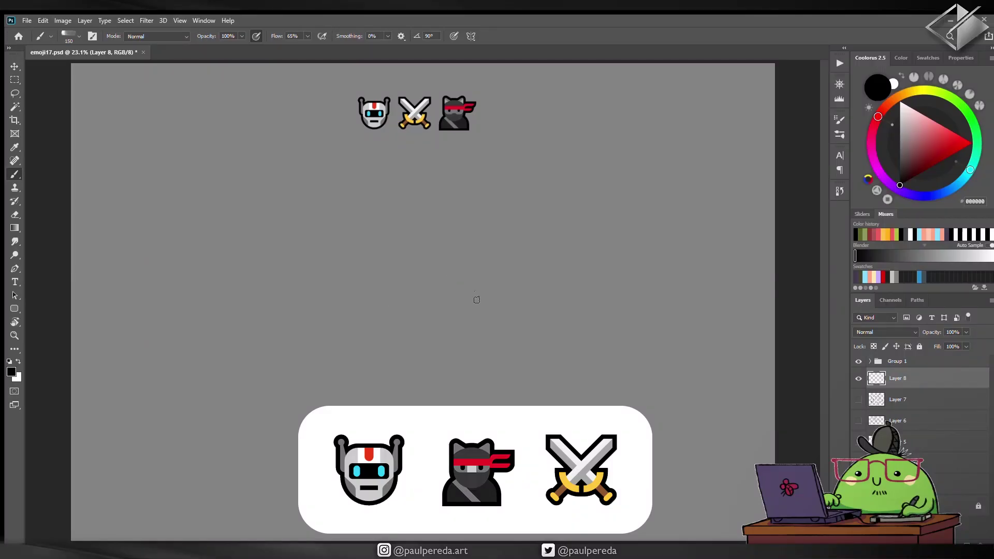
Step: Draw a few test strokes on the blank canvas and erase them
drag(477, 300, 466, 274)
key(e)
mouse_move(362, 331)
mouse_down()
mouse_move(481, 290)
mouse_move(475, 359)
mouse_up()
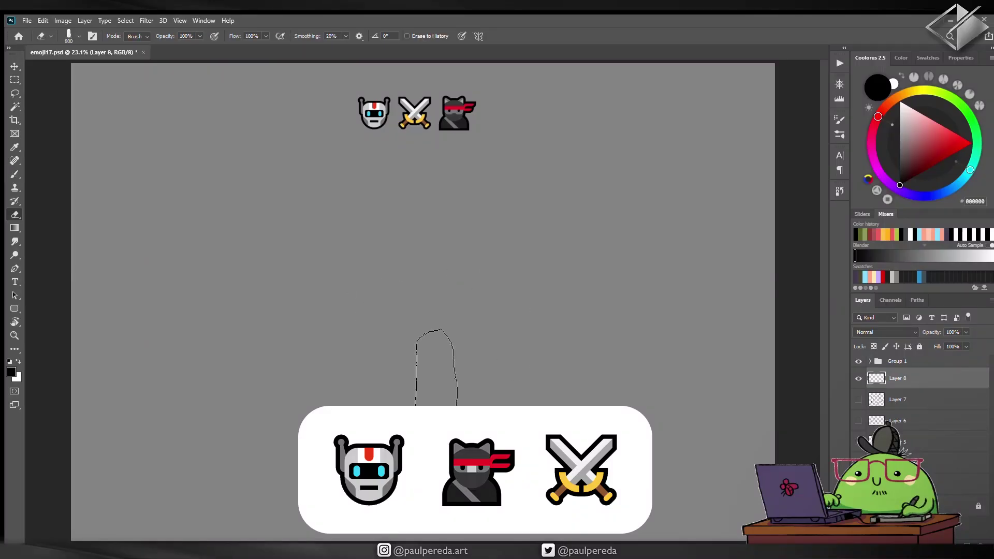
key(b)
drag(484, 241, 476, 308)
Step: Sketch a rough outline of the head, then erase part of it
drag(404, 331, 515, 311)
drag(541, 280, 526, 369)
drag(461, 239, 554, 288)
drag(448, 231, 409, 303)
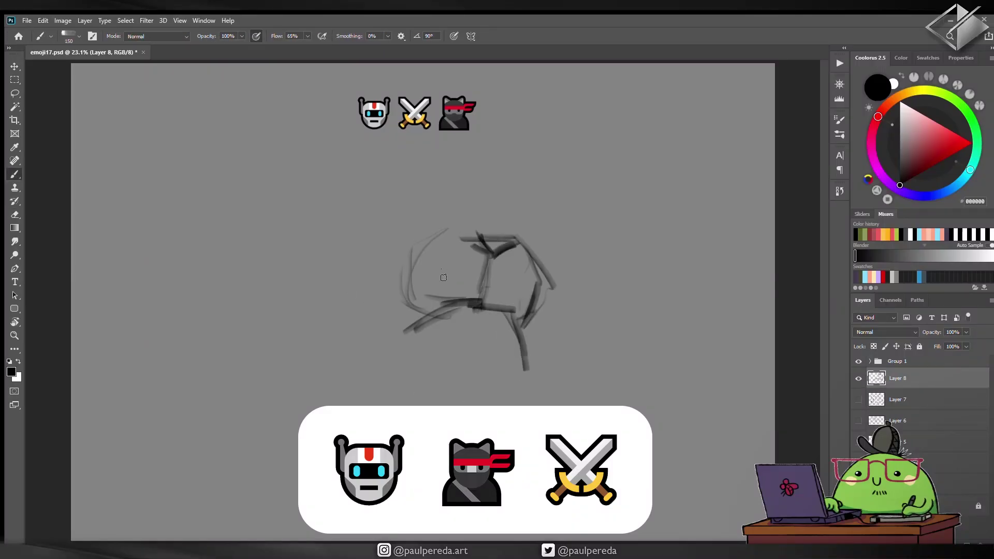
key(e)
drag(414, 259, 528, 357)
key(b)
Step: Redraw the head with a horizontal line and left-side strokes, then erase those extras
drag(466, 270, 512, 332)
drag(450, 339, 562, 357)
mouse_move(431, 220)
mouse_down()
mouse_move(503, 220)
mouse_move(536, 236)
mouse_up()
drag(375, 203, 349, 282)
drag(352, 279, 435, 283)
key(e)
drag(548, 223, 425, 290)
drag(372, 205, 432, 282)
Step: Sketch the eye shape, then select all and delete the attempt
key(b)
mouse_move(402, 220)
mouse_down()
mouse_move(475, 238)
mouse_move(468, 250)
mouse_up()
drag(368, 228, 471, 244)
drag(400, 217, 431, 262)
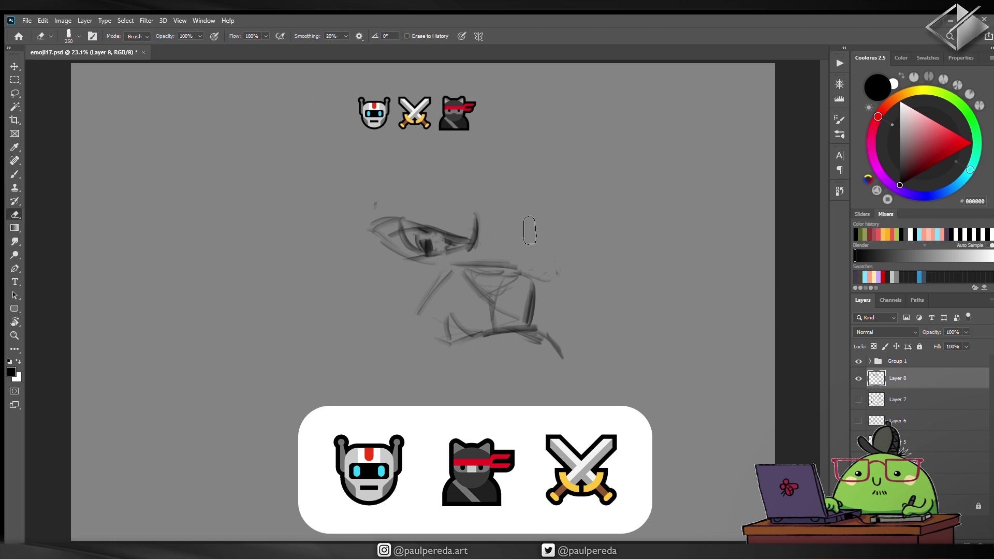
key(ctrl+a)
key(Delete)
Step: Try two trial strokes on the head and undo both
drag(454, 246, 381, 324)
key(ctrl+z)
drag(344, 275, 440, 269)
key(ctrl+z)
Step: Sketch looping helmet strokes with a peak above, then undo and clear that attempt
drag(362, 290, 462, 350)
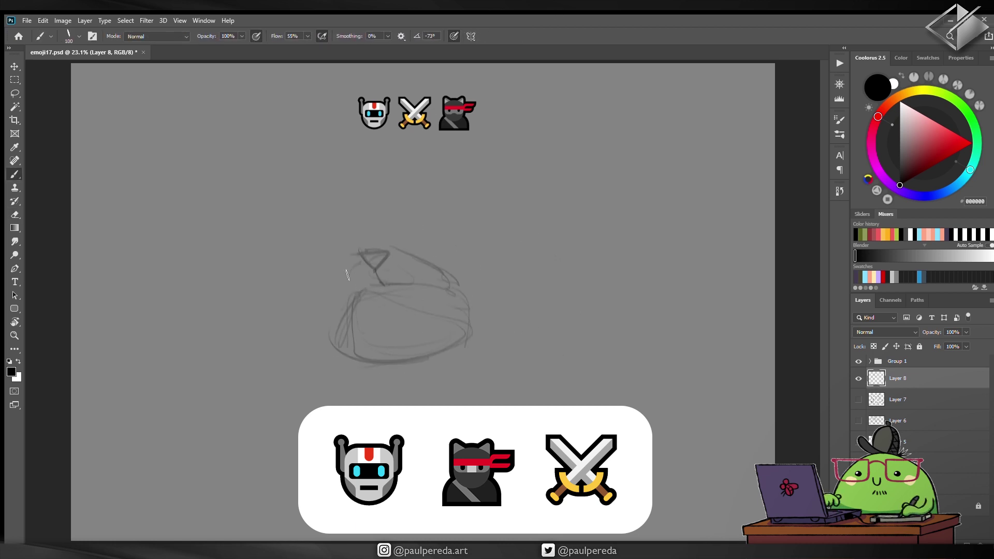
mouse_move(361, 252)
mouse_down()
mouse_move(385, 219)
mouse_move(474, 197)
mouse_move(401, 223)
mouse_up()
key(ctrl+z)
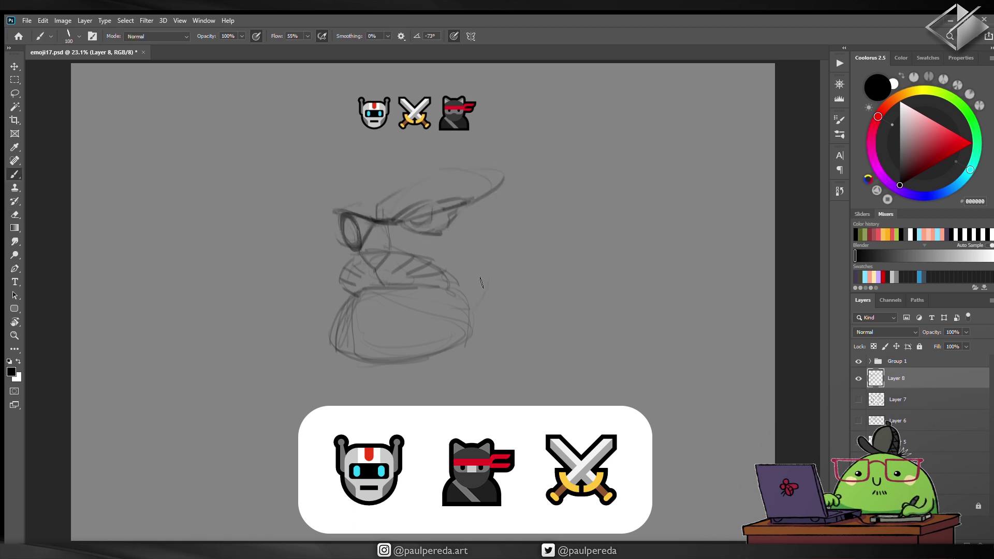
key(Delete)
Step: Sketch arch-shaped head strokes and erase the lower end of the diagonal line
drag(371, 228, 477, 362)
drag(362, 285, 344, 378)
drag(373, 217, 520, 194)
drag(522, 197, 500, 383)
key(e)
drag(521, 333, 552, 399)
key(b)
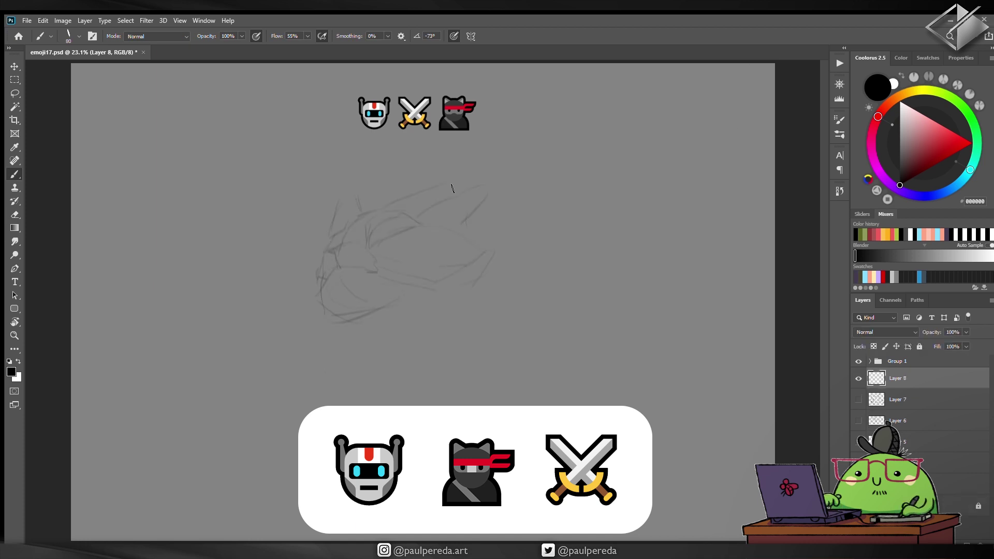
scroll(500, 258, up, 5)
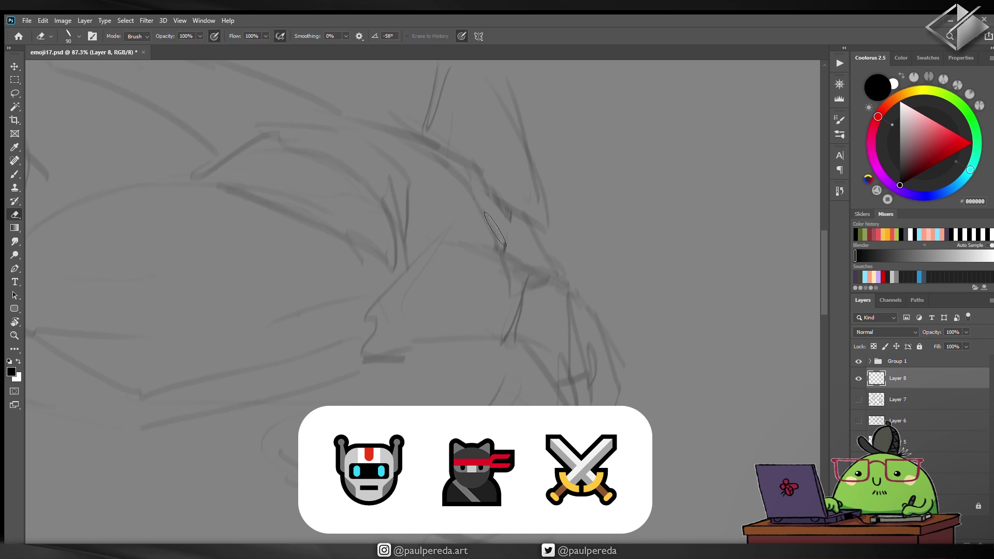
Step: Darken the head details and add faint strokes along the face and jaw
drag(528, 293, 500, 253)
mouse_move(494, 195)
mouse_down()
mouse_move(541, 249)
mouse_move(466, 223)
mouse_up()
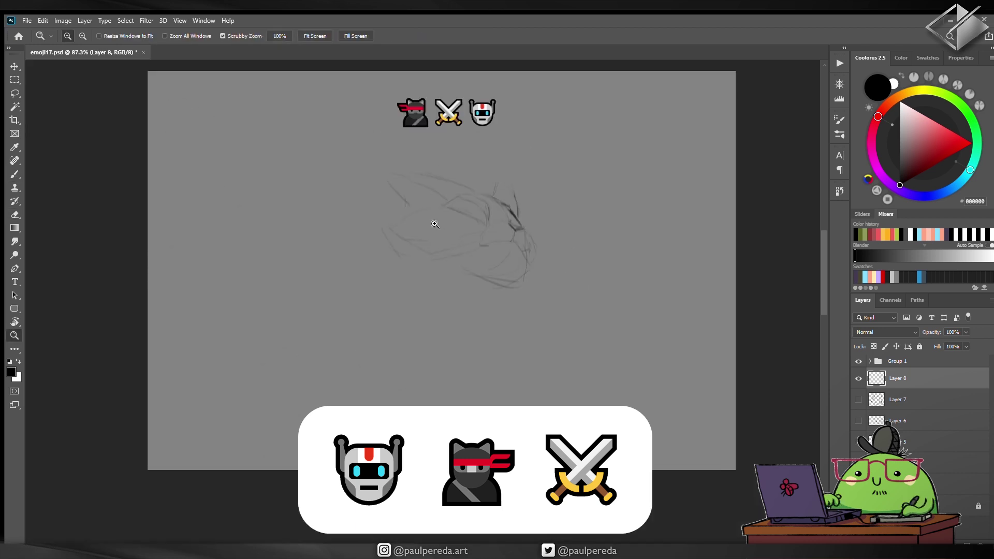
drag(362, 280, 439, 284)
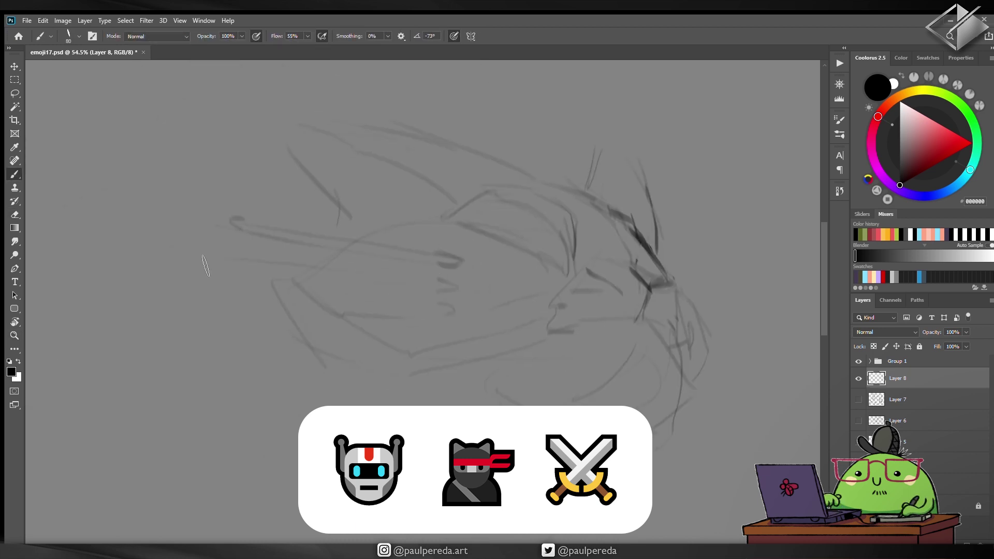
drag(460, 326, 429, 326)
drag(618, 317, 610, 362)
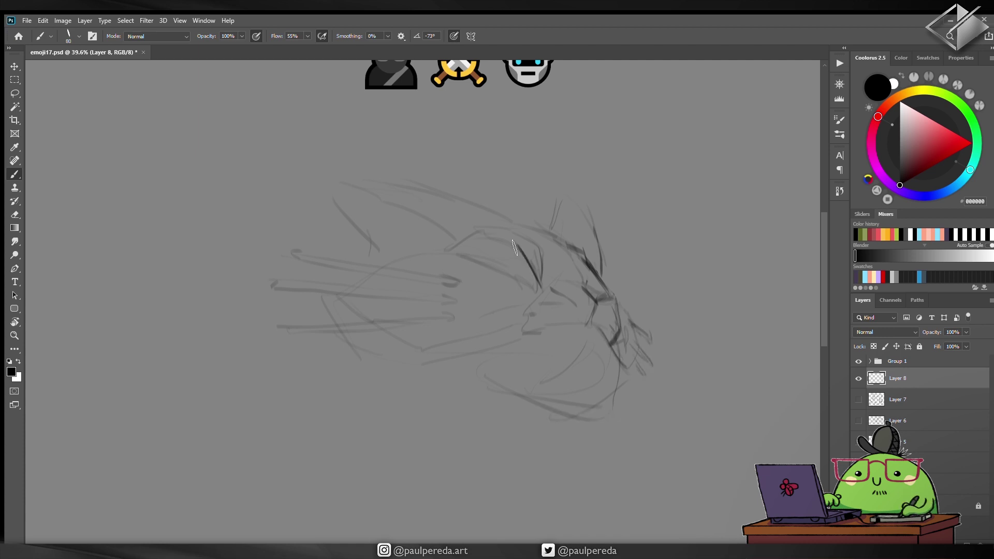
drag(534, 399, 470, 379)
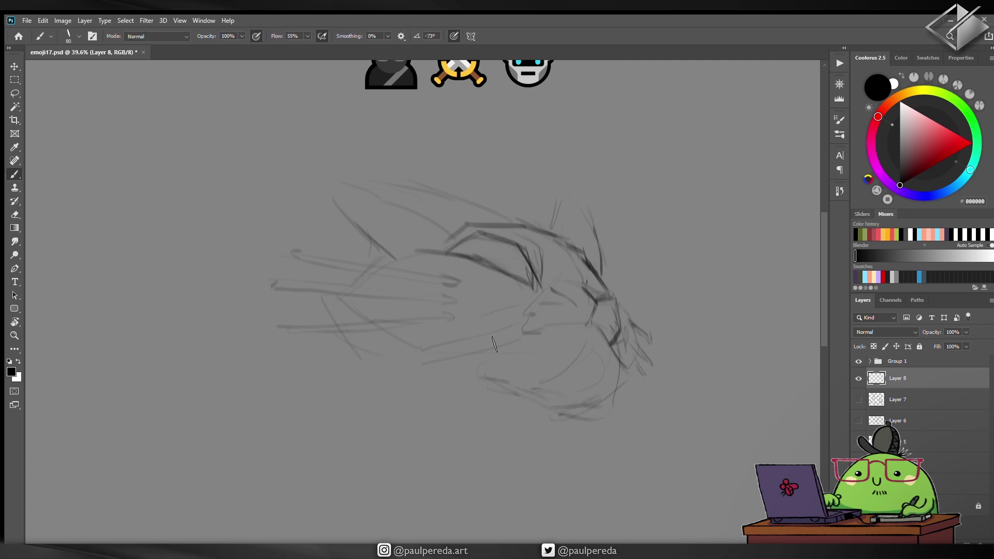
Step: Mirror and zoom out to check proportions, add a top-of-head line, erase strays
key(h)
key(ctrl+minus)
drag(410, 417, 392, 387)
drag(526, 233, 421, 241)
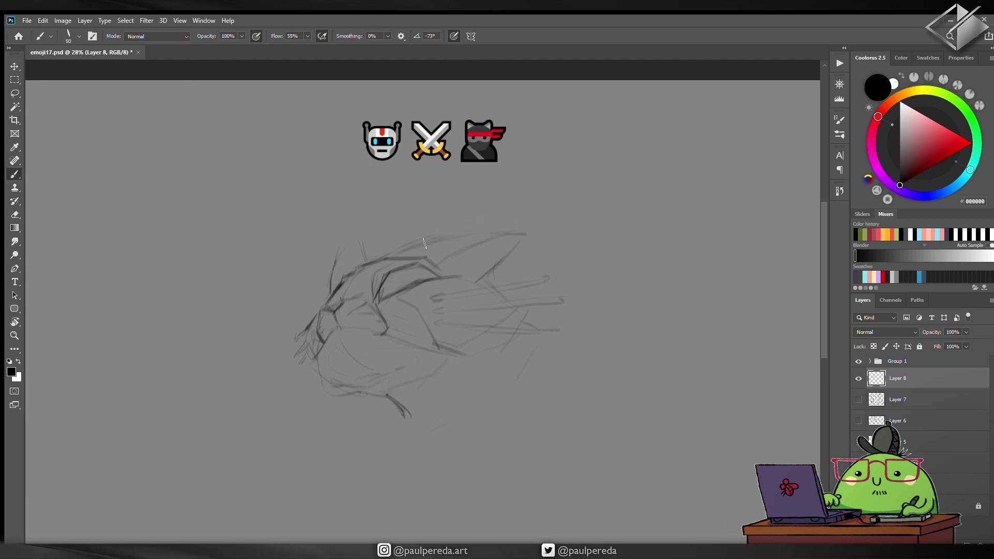
key(e)
drag(362, 250, 342, 265)
key(b)
drag(485, 223, 485, 268)
Step: Sketch the pointed ear and add dark shading around the eye
mouse_move(449, 229)
mouse_down()
mouse_move(414, 253)
mouse_move(470, 195)
mouse_up()
drag(473, 209, 480, 278)
drag(468, 202, 434, 255)
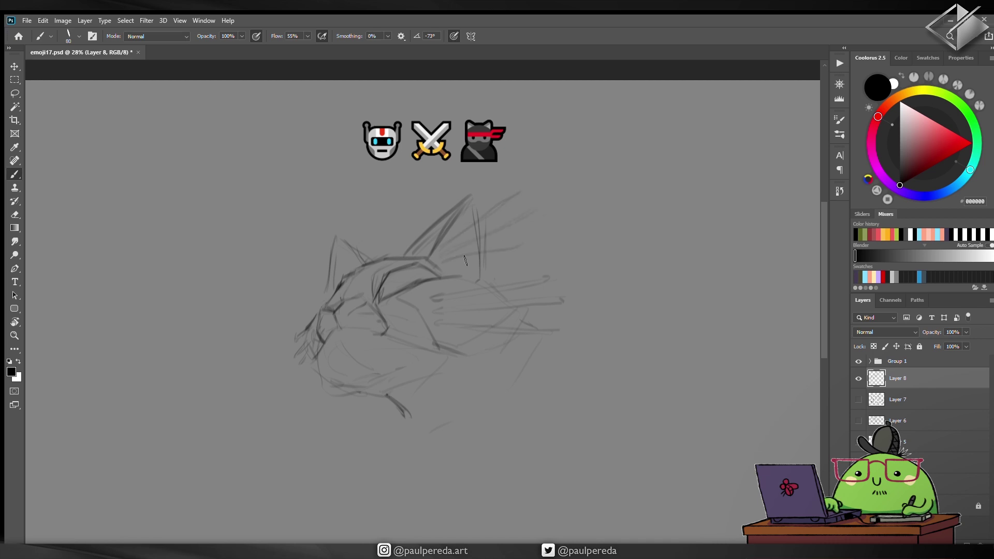
mouse_move(393, 273)
mouse_down()
mouse_move(388, 291)
mouse_move(518, 264)
mouse_up()
scroll(392, 278, up, 3)
Step: Erase strokes near the eye and sketch the front legs
key(e)
drag(399, 300, 469, 272)
key(b)
scroll(414, 290, down, 2)
drag(409, 314, 460, 357)
drag(572, 406, 555, 461)
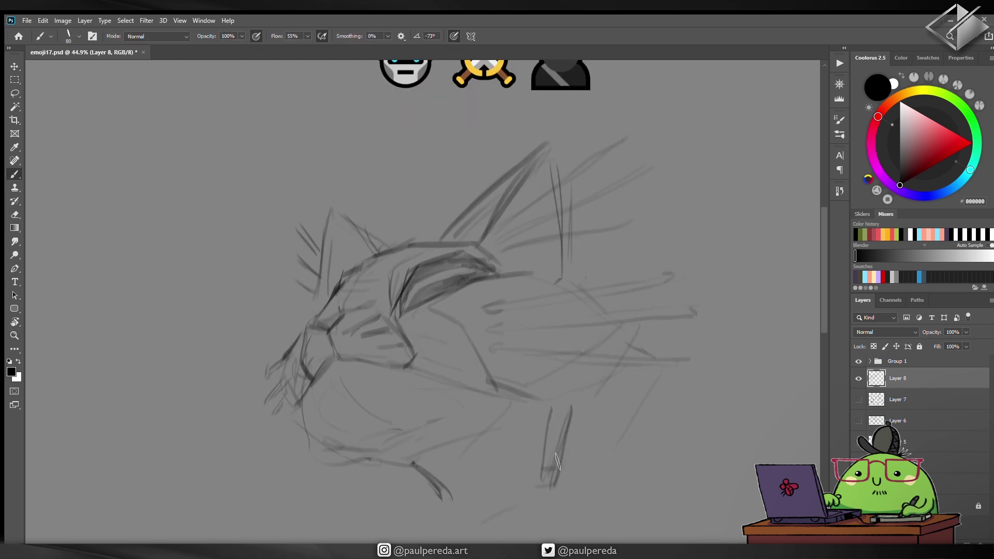
scroll(539, 453, down, 3)
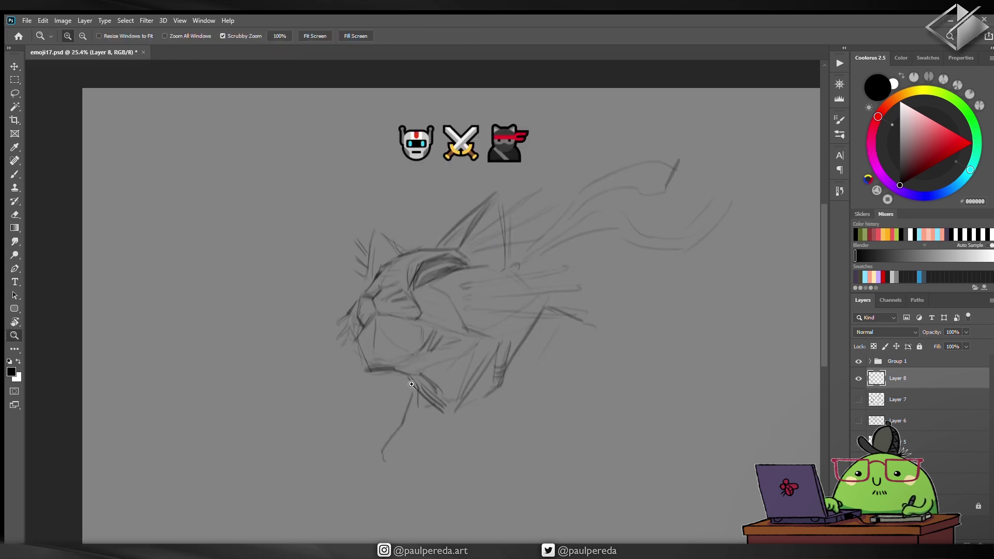
Step: Redraw a longer diagonal leg and strengthen the lower body, back line and head
key(ctrl+t)
key(h)
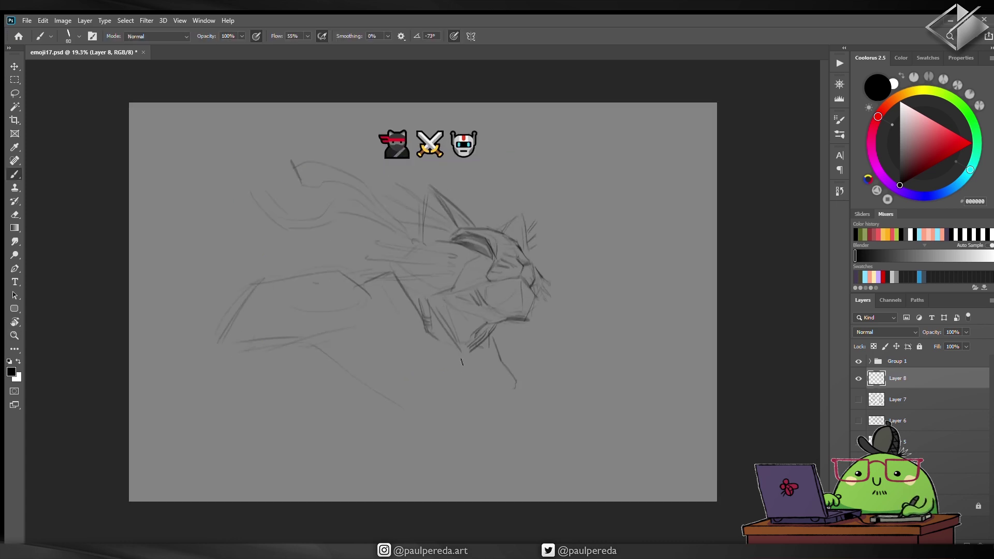
key(ctrl+z)
drag(510, 357, 572, 430)
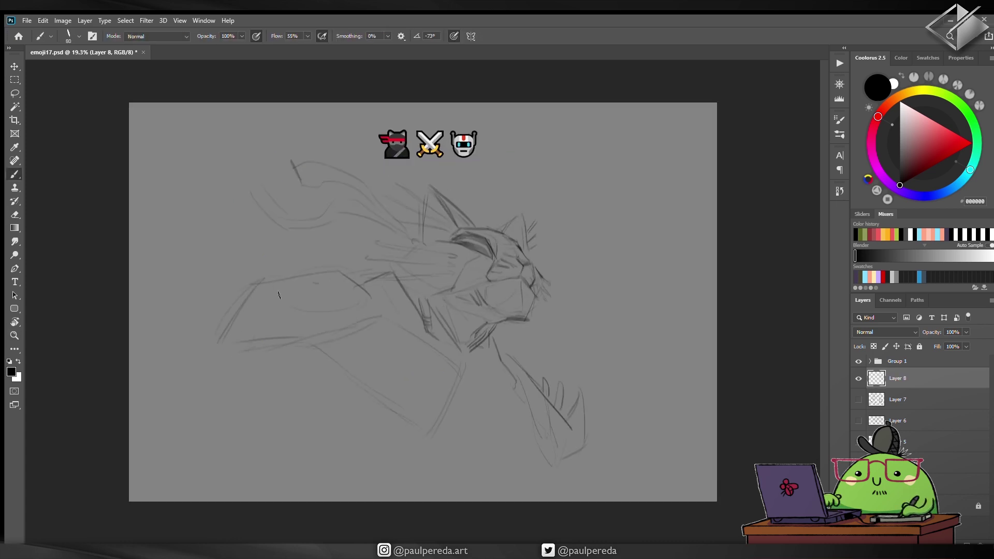
drag(443, 407, 417, 440)
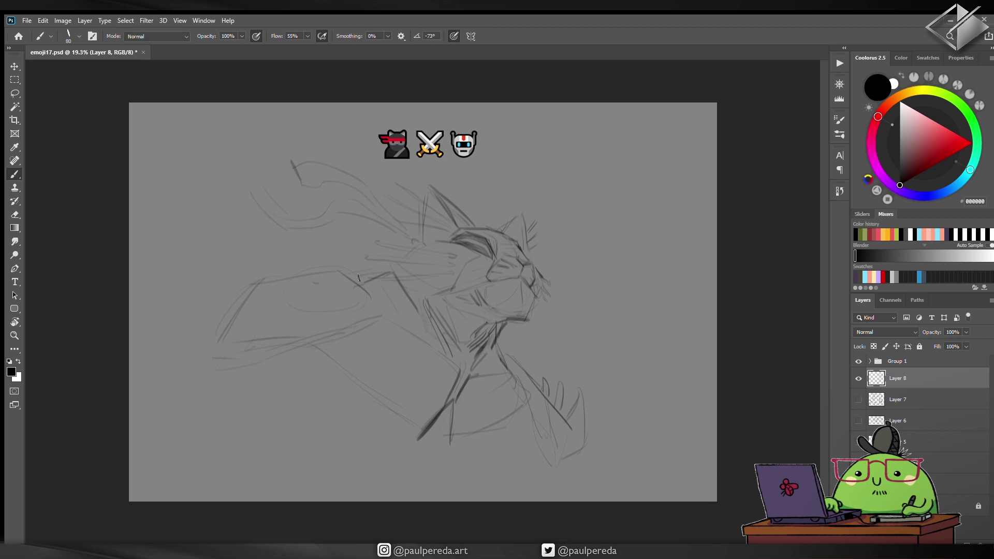
drag(329, 271, 368, 296)
drag(361, 270, 205, 345)
Step: Add more dark figure strokes and redo the strokes along the bottom
scroll(414, 311, up, 2)
drag(378, 259, 435, 230)
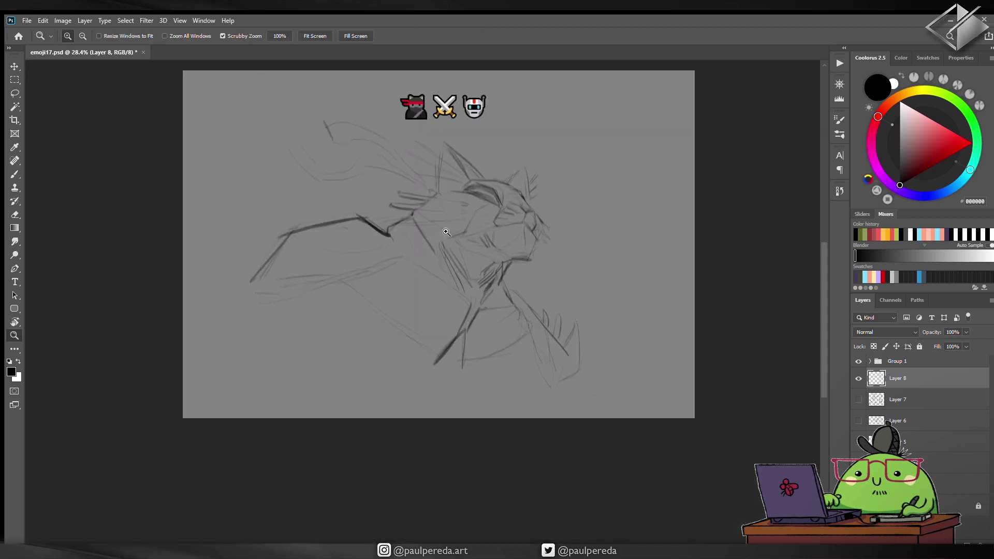
scroll(581, 387, up, 2)
key(ctrl+z)
drag(504, 475, 535, 405)
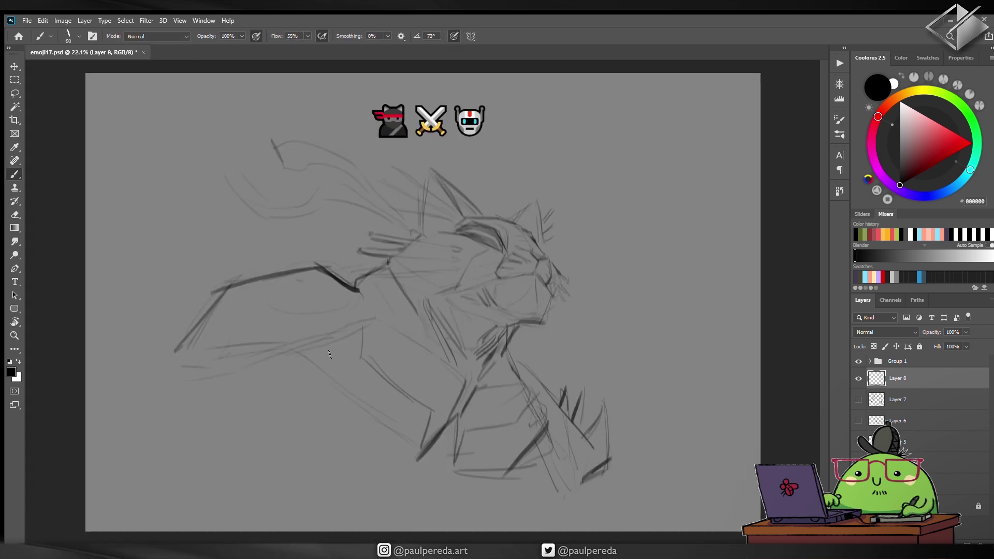
drag(423, 500, 357, 472)
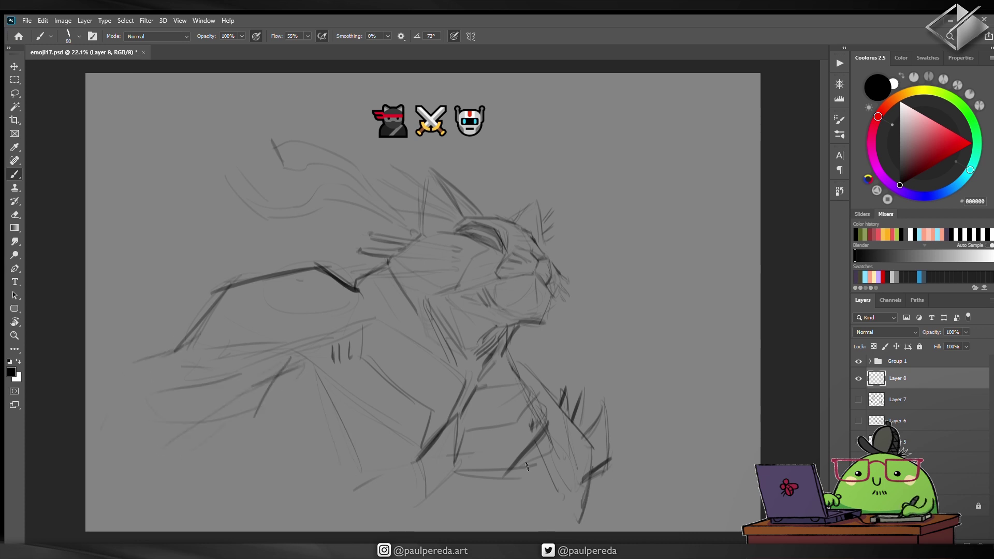
scroll(575, 362, up, 3)
scroll(571, 309, down, 3)
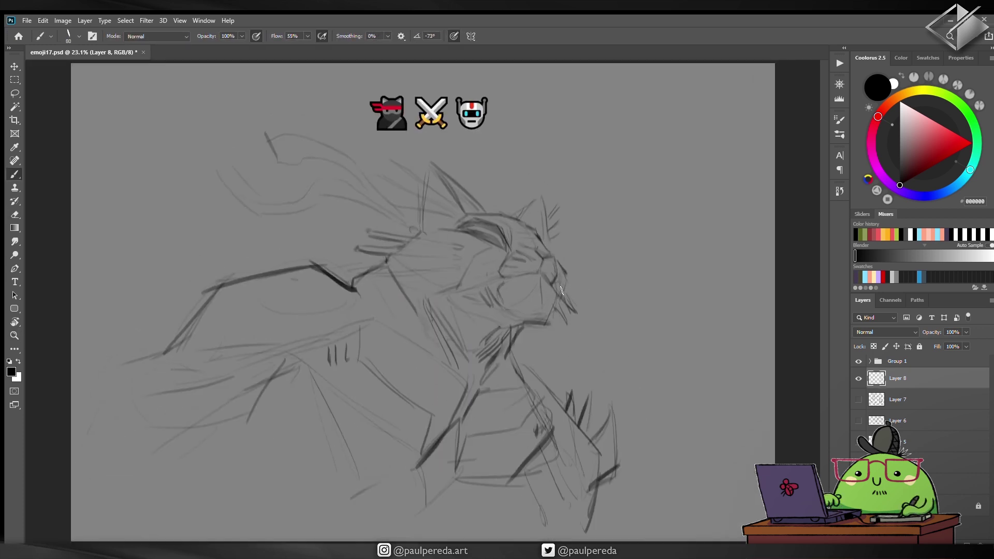
Step: Redraw the jaw line, mirror the view, and darken the cheek and jaw
key(ctrl+z)
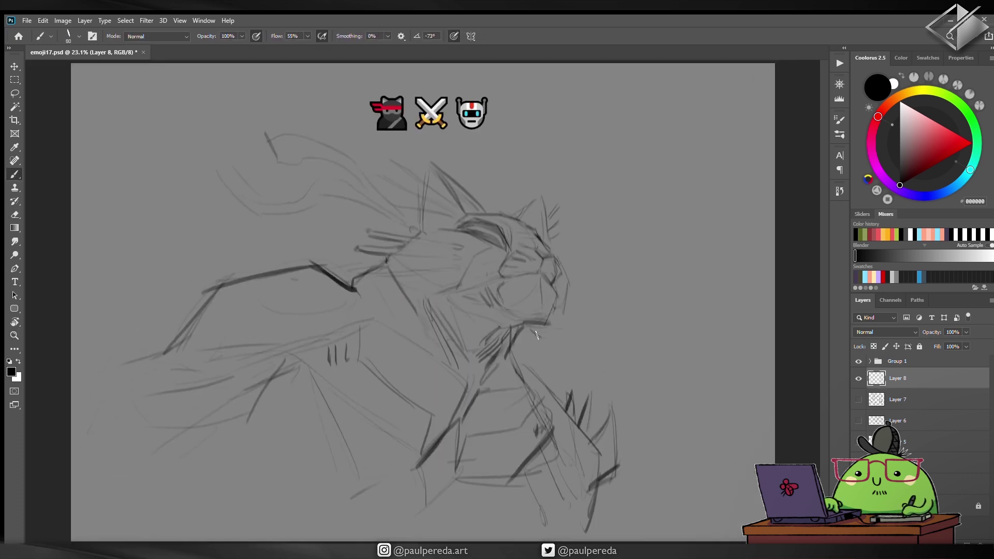
drag(535, 330, 563, 296)
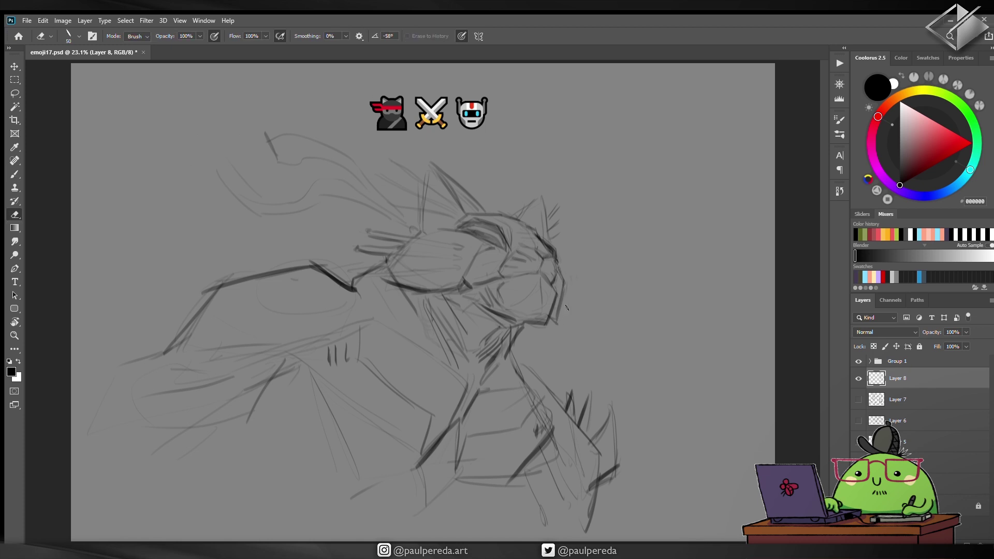
key(h)
mouse_move(374, 288)
mouse_down()
mouse_move(348, 310)
mouse_move(343, 303)
mouse_up()
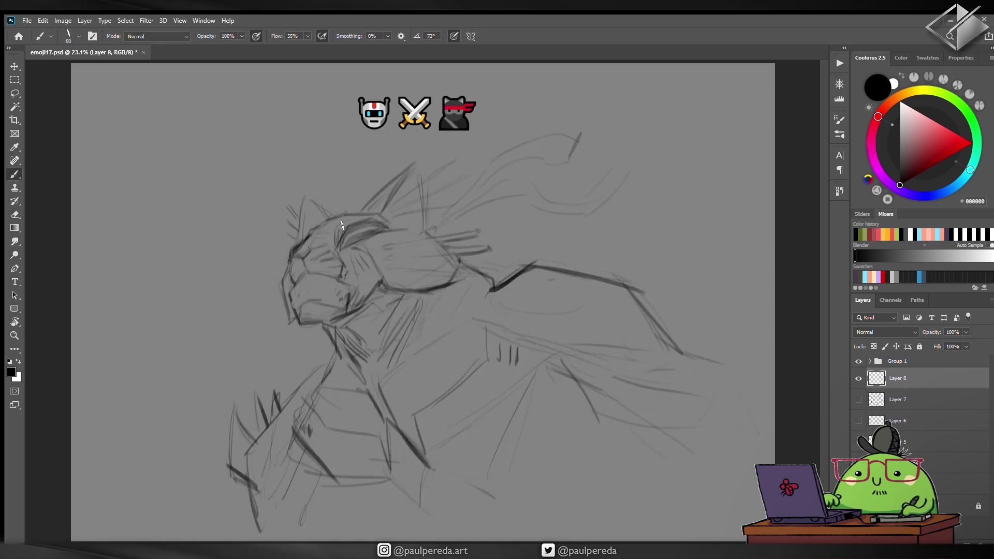
Step: Draw a katana rising from the back and shift the sketch up-left
mouse_move(492, 283)
mouse_down()
mouse_move(580, 135)
mouse_move(569, 155)
mouse_up()
key(v)
drag(324, 344, 313, 324)
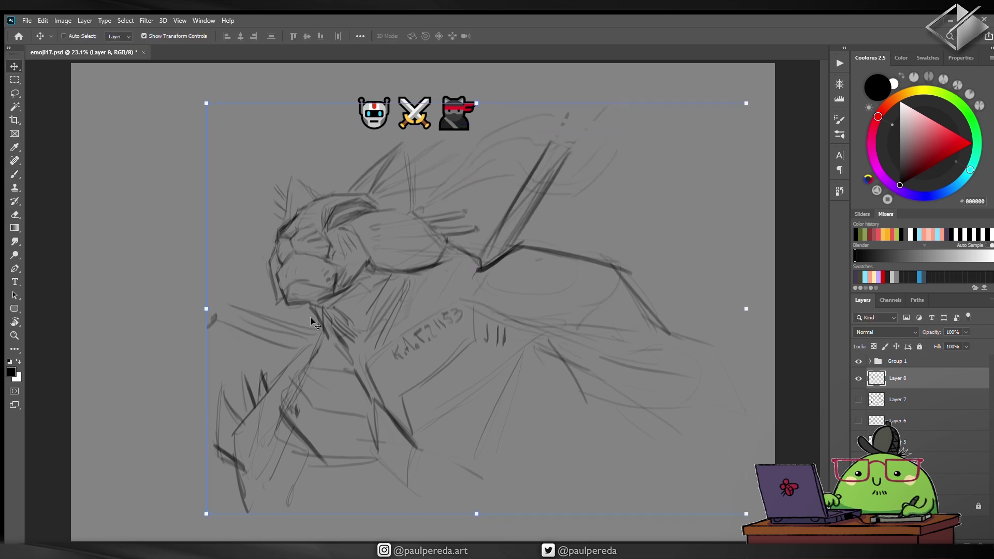
Step: Add a new layer for refinements and zoom in on the cat's face
key(ctrl+shift+alt+n)
key(z)
key(h)
drag(538, 298, 601, 296)
key(e)
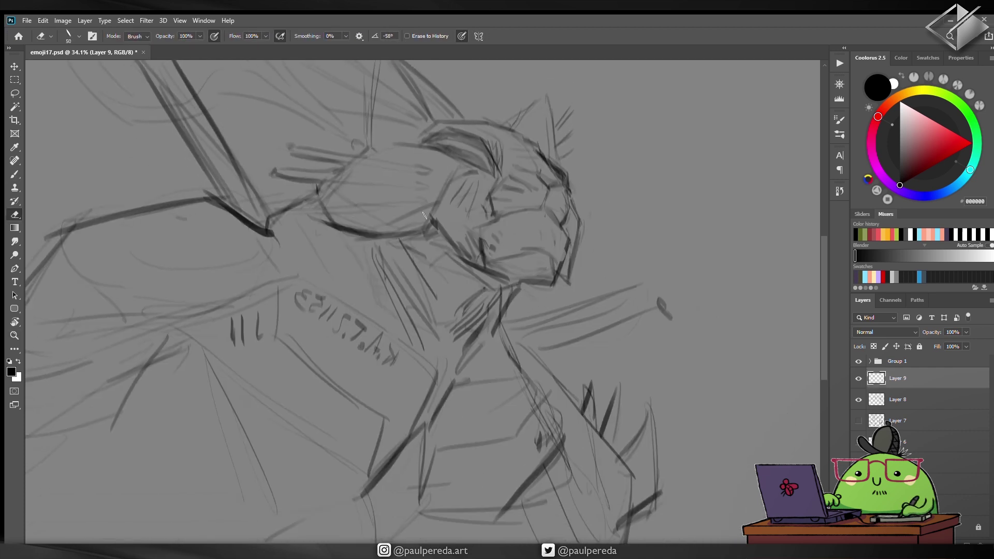
key(b)
mouse_move(509, 168)
mouse_down()
mouse_move(532, 254)
mouse_move(594, 197)
mouse_up()
Step: Add two short dark strokes near the face
drag(382, 176, 382, 195)
drag(502, 229, 464, 240)
key(e)
key(b)
mouse_move(530, 239)
mouse_down()
mouse_move(405, 250)
mouse_move(553, 253)
mouse_up()
Step: Erase a small area of the sketch and add a short touch-up stroke
key(e)
drag(445, 275, 409, 288)
key(b)
drag(421, 244, 422, 262)
key(e)
key(b)
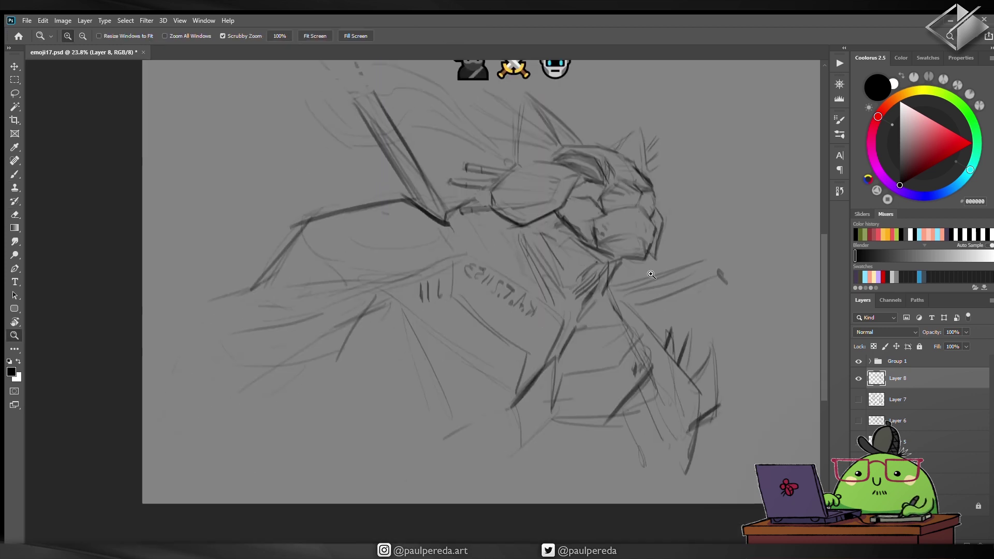
Step: Draw the sword-holding arm with a hooked end, hatched plating and a sword-tip stroke
drag(626, 233, 523, 238)
mouse_move(491, 357)
mouse_down()
mouse_move(624, 312)
mouse_move(662, 341)
mouse_up()
mouse_move(585, 334)
mouse_down()
mouse_move(564, 365)
mouse_move(518, 376)
mouse_move(583, 418)
mouse_up()
mouse_move(293, 175)
mouse_down()
mouse_move(274, 197)
mouse_move(317, 208)
mouse_up()
scroll(352, 263, down, 1)
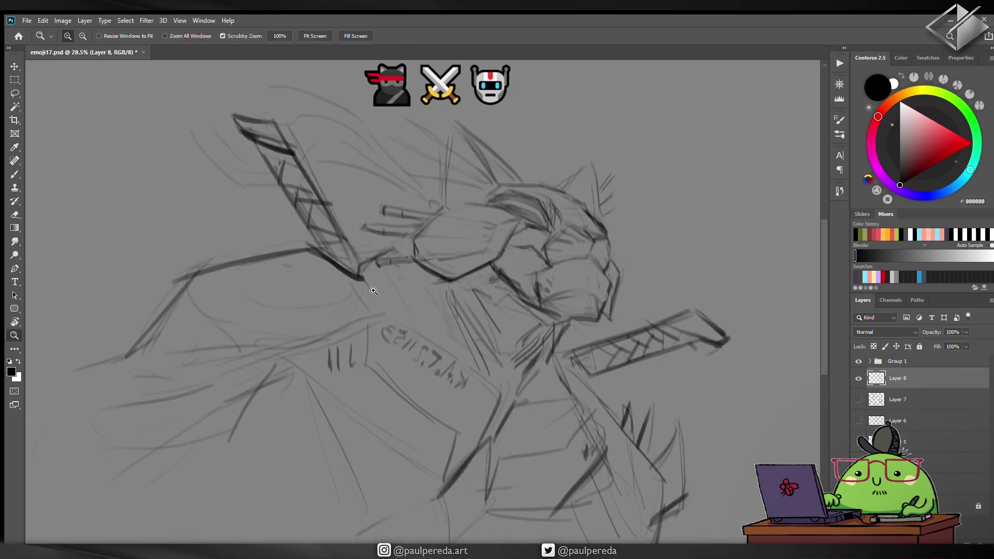
Step: Sketch loop strokes on the arm and diagonal strokes down toward the lower leg
drag(290, 272, 187, 334)
drag(279, 233, 222, 323)
drag(321, 288, 422, 248)
mouse_move(318, 373)
mouse_down()
mouse_move(398, 357)
mouse_move(285, 354)
mouse_up()
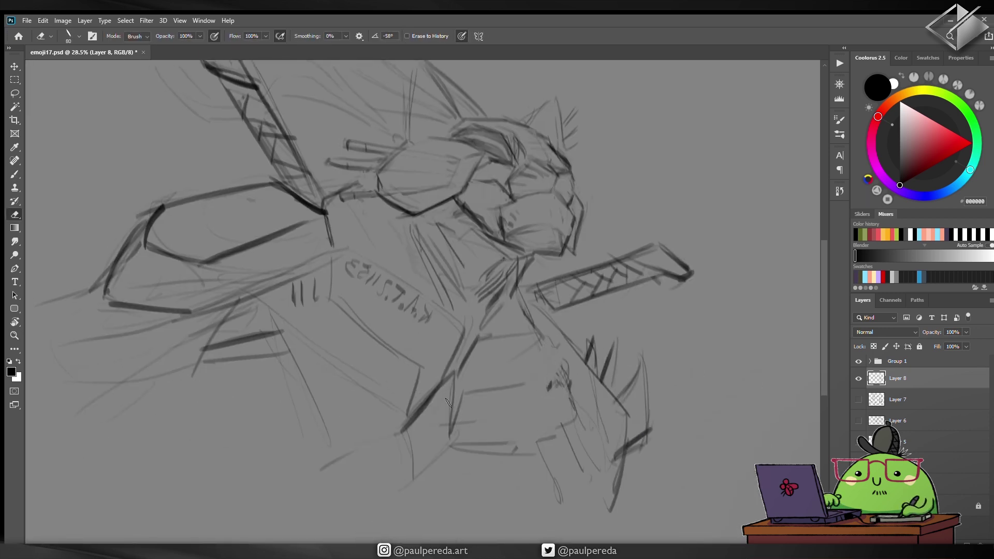
mouse_move(473, 337)
mouse_down()
mouse_move(438, 435)
mouse_move(418, 451)
mouse_move(243, 282)
mouse_up()
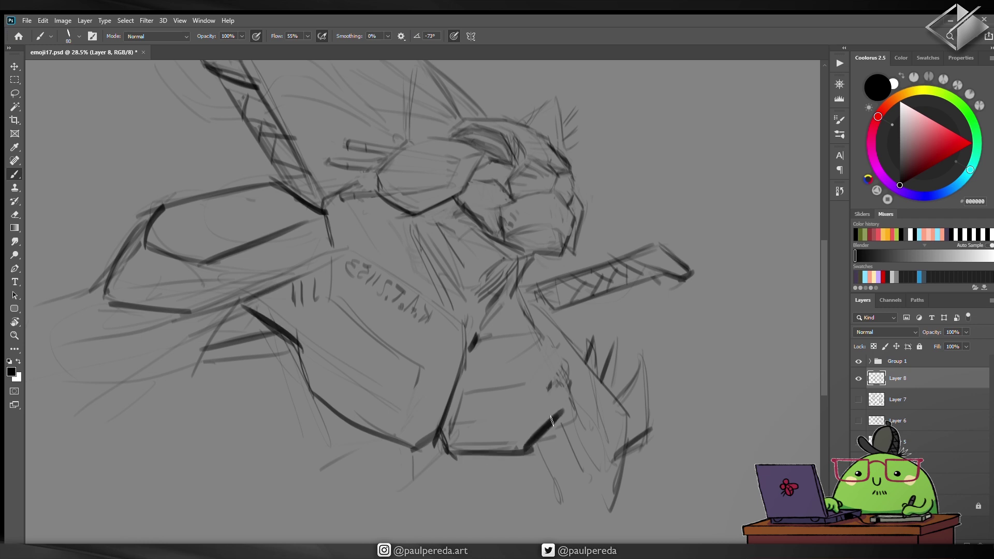
drag(585, 336, 523, 453)
Step: Mirror the canvas and sketch lines across the lower body and a chest diagonal
key(ctrl+shift+h)
drag(297, 427, 249, 501)
drag(254, 541, 324, 477)
drag(414, 445, 503, 521)
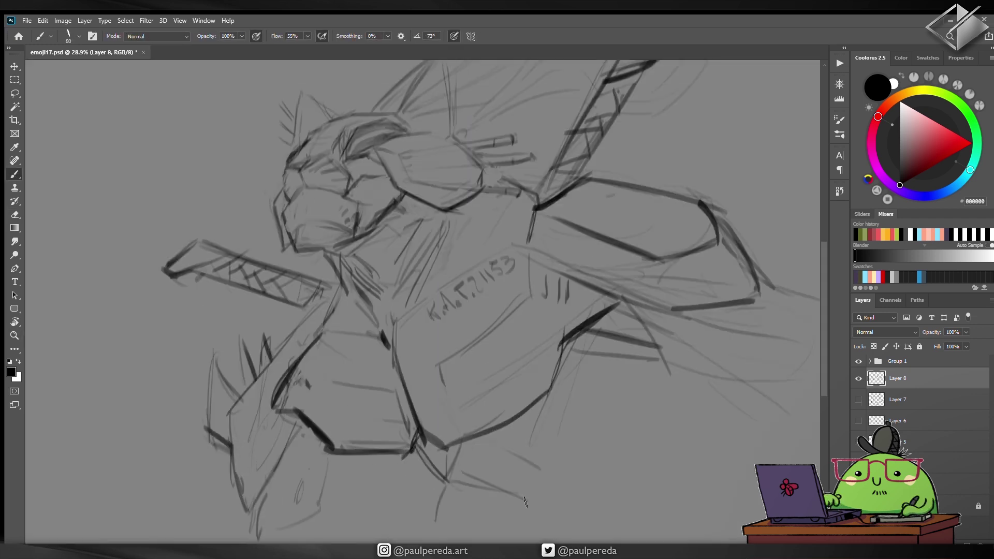
drag(561, 383, 533, 499)
drag(522, 295, 451, 398)
drag(334, 397, 304, 353)
Step: Hatch dark shading across the chest plate armour and near the neck
drag(327, 282, 308, 332)
drag(310, 335, 386, 339)
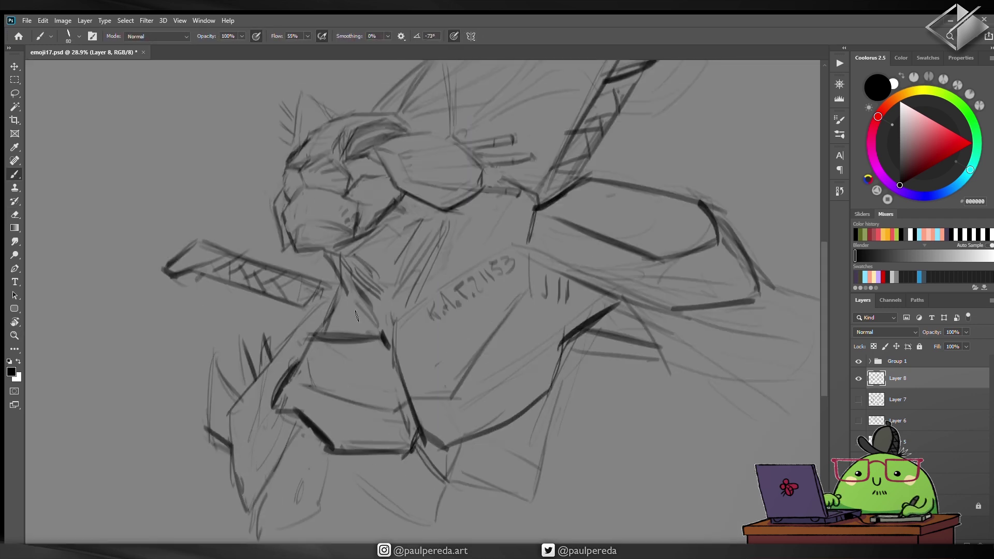
drag(419, 220, 399, 310)
drag(323, 257, 383, 311)
drag(422, 205, 396, 287)
mouse_move(523, 199)
mouse_down()
mouse_move(486, 258)
mouse_move(502, 243)
mouse_up()
mouse_move(355, 274)
mouse_down()
mouse_move(321, 339)
mouse_move(360, 326)
mouse_move(357, 285)
mouse_up()
Step: Scale the whole sketch down with Free Transform to fit the canvas
key(e)
key(b)
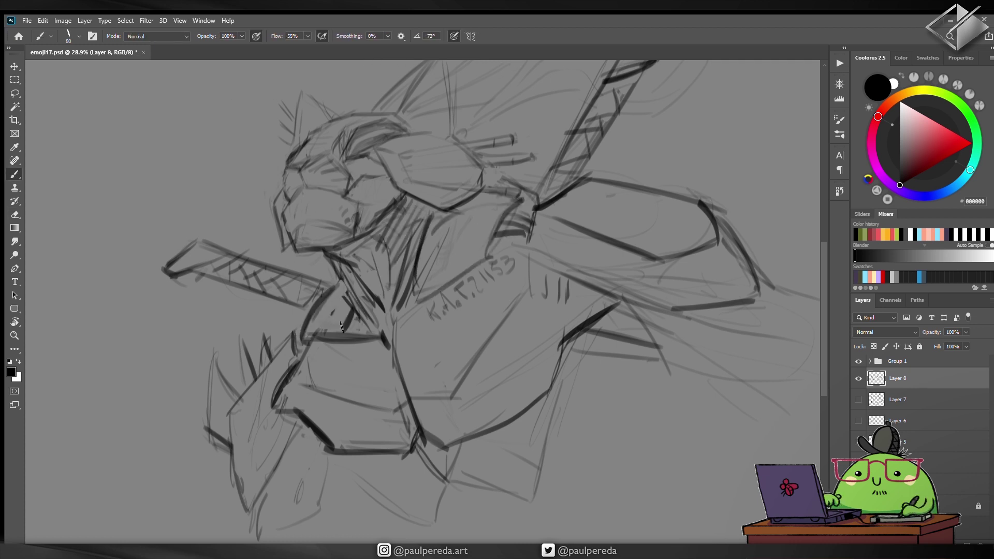
scroll(431, 262, down, 2)
key(ctrl+t)
drag(689, 493, 666, 478)
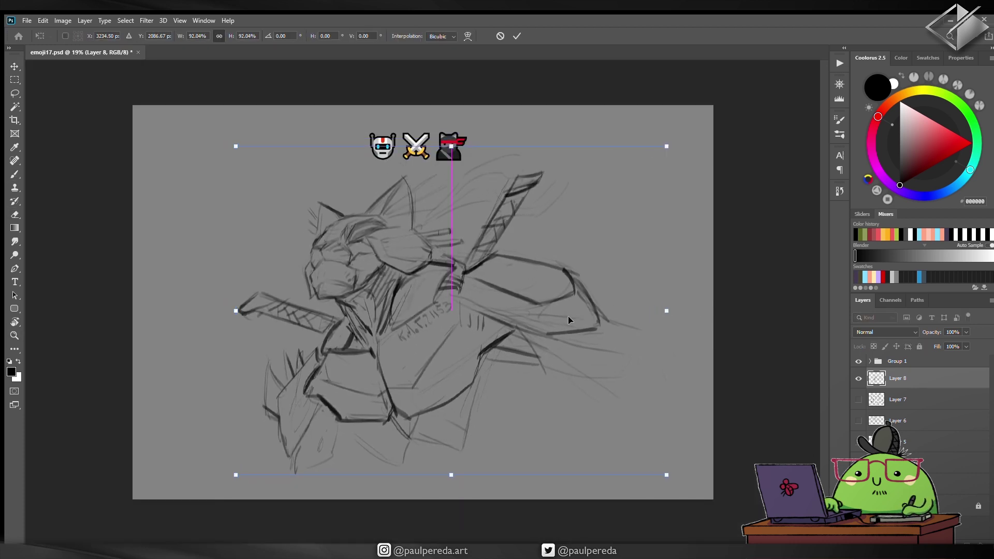
Step: Confirm the sketch resize and brush the motorcycle's front fork, fender and wheel circle
key(Return)
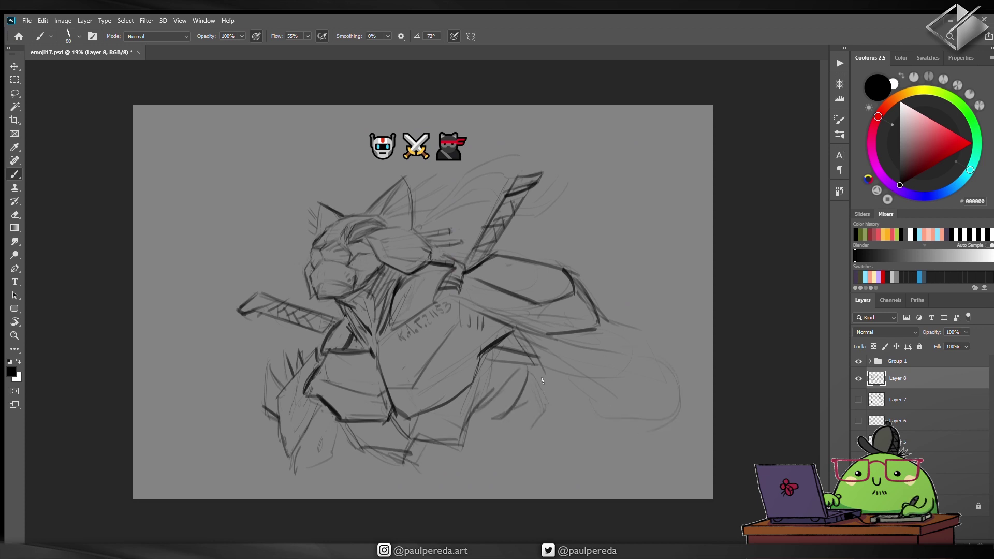
drag(544, 357, 629, 391)
drag(616, 391, 686, 326)
drag(623, 357, 608, 417)
drag(684, 326, 704, 383)
drag(705, 383, 652, 451)
mouse_move(595, 409)
mouse_down()
mouse_move(644, 449)
mouse_move(197, 482)
mouse_move(207, 479)
mouse_up()
Step: Shrink the sketch toward the left and rework the lower wheel and leg lines
key(ctrl+t)
key(Return)
key(e)
key(b)
drag(310, 409, 243, 492)
mouse_move(377, 435)
mouse_down()
mouse_move(429, 476)
mouse_move(482, 468)
mouse_up()
mouse_move(489, 386)
mouse_down()
mouse_move(513, 425)
mouse_move(509, 464)
mouse_up()
Step: Redraw the front fork and fender lines at right, erasing the old fork strokes
drag(662, 293, 634, 357)
drag(678, 329, 655, 384)
drag(614, 404, 636, 362)
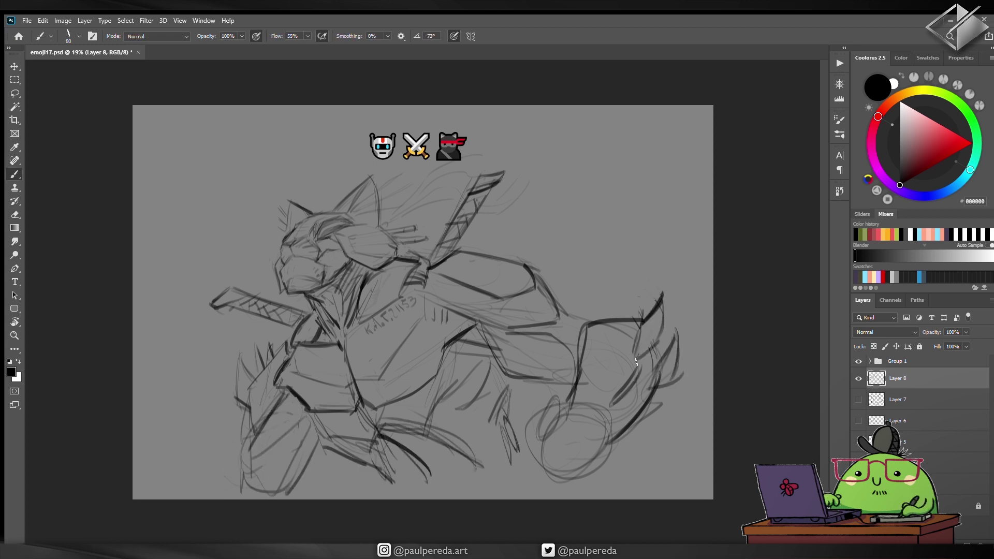
drag(622, 426, 645, 429)
drag(600, 341, 663, 295)
key(e)
drag(595, 389, 562, 321)
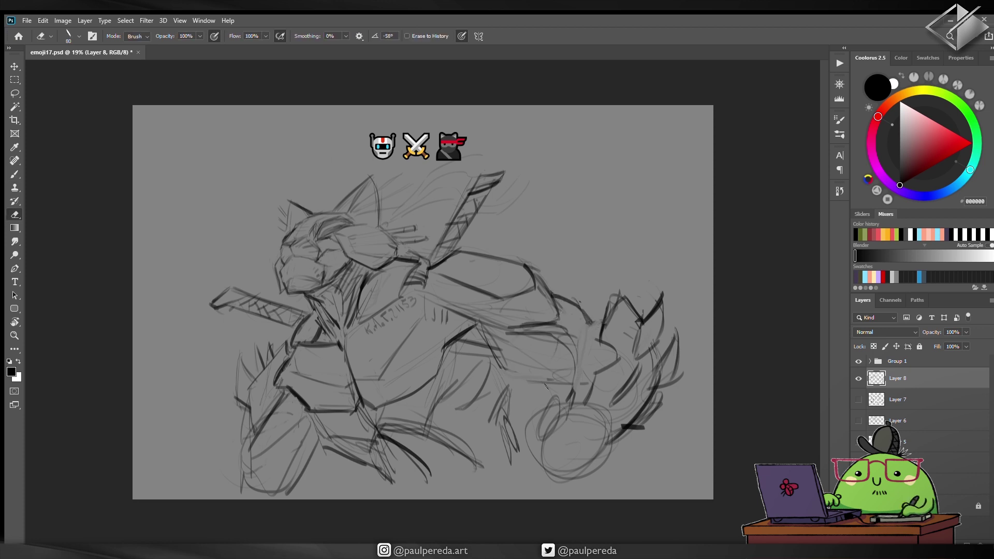
Step: Add dark strokes under the bike's tank and erase stray strokes beneath the bike
drag(489, 358, 556, 340)
key(b)
mouse_move(461, 254)
mouse_down()
mouse_move(434, 270)
mouse_move(457, 350)
mouse_up()
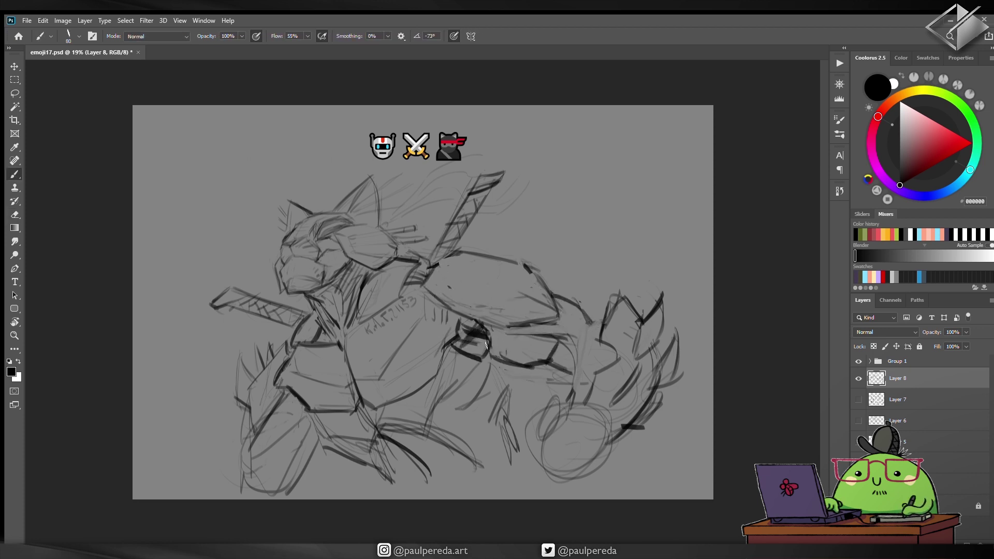
key(e)
drag(512, 398, 321, 466)
key(b)
Step: Add dark strokes across the lower body and below the bike
mouse_move(358, 413)
mouse_down()
mouse_move(314, 414)
mouse_move(386, 458)
mouse_up()
drag(442, 404, 376, 440)
drag(357, 439, 329, 476)
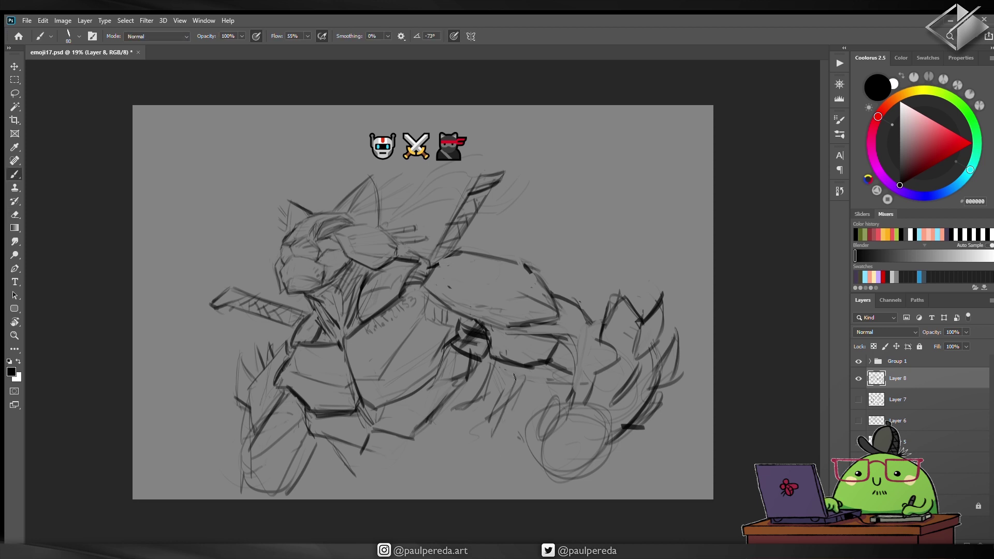
drag(499, 386, 419, 461)
drag(515, 398, 509, 451)
Step: Shift the sketch up-left, duplicate Layer 8 with Ctrl+J and scale the copy down
key(v)
drag(427, 162, 416, 147)
key(ctrl+j)
drag(198, 133, 257, 157)
key(Return)
Step: Lasso the leg and reshape it with Free Transform
key(l)
drag(264, 301, 313, 300)
key(ctrl+t)
key(Return)
key(ctrl+d)
key(b)
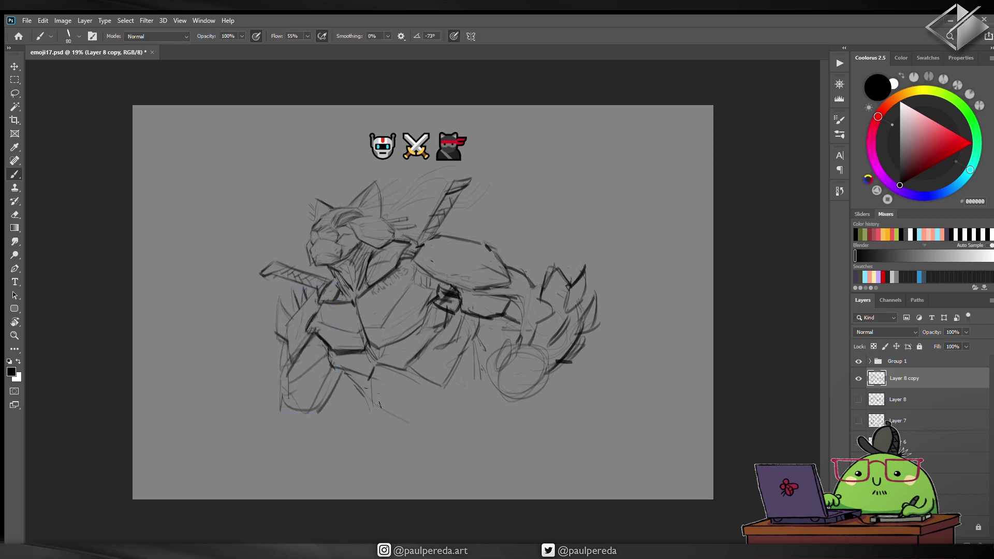
Step: Scale the copied sketch to about 89% and undo the recent claw and leg strokes
key(ctrl+t)
drag(625, 470, 576, 437)
key(Escape)
key(ctrl+z)
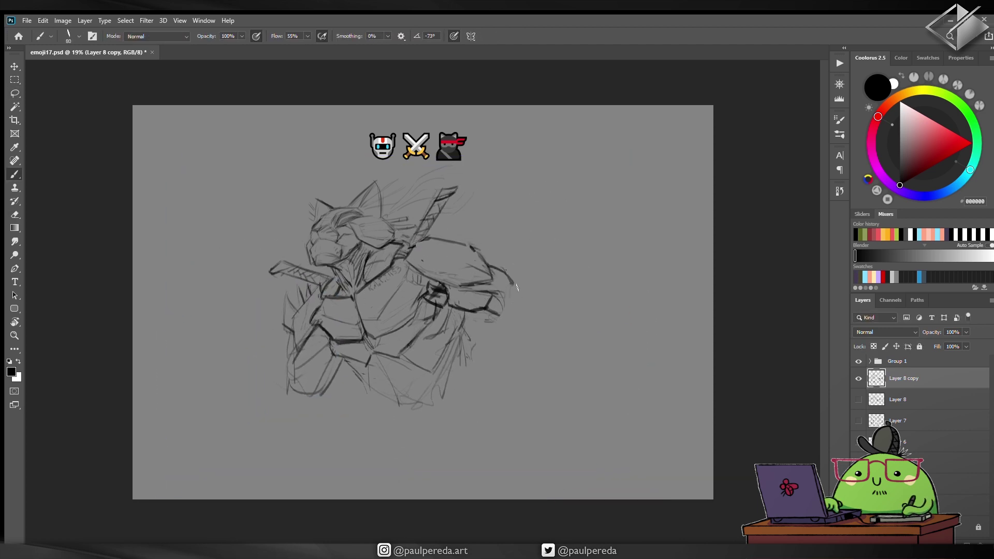
key(ctrl+z)
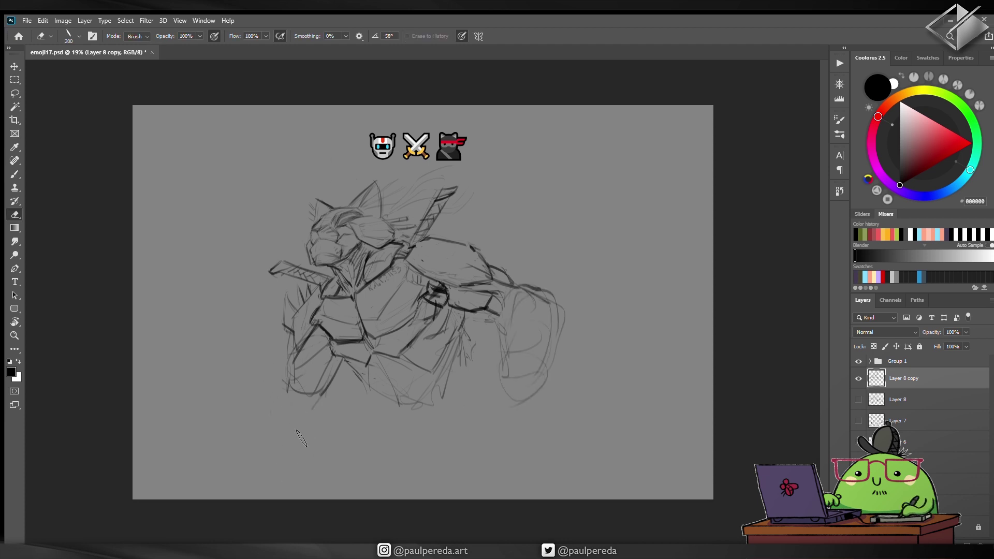
key(ctrl+z)
Step: Redraw the right, centre and left legs and feet, undoing trial strokes
key(ctrl+z)
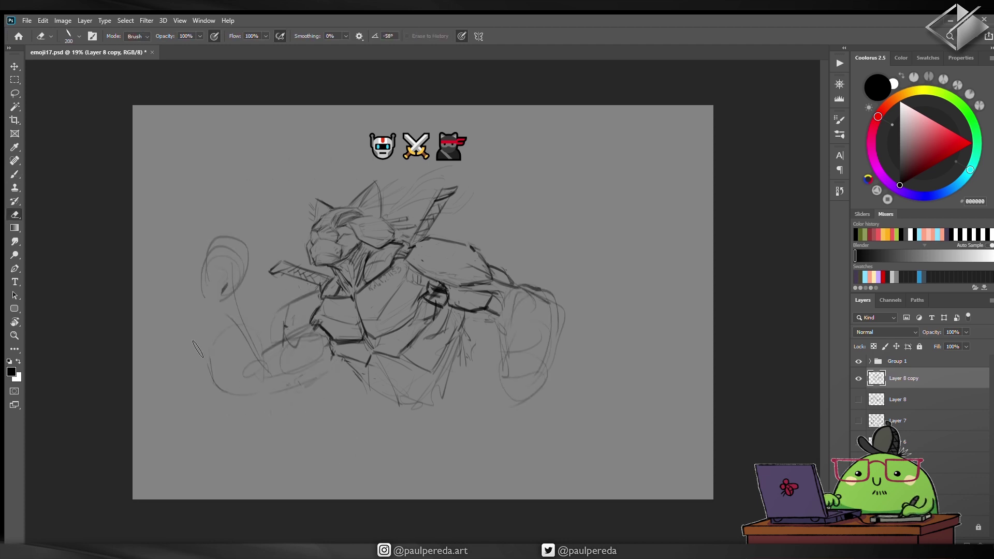
Step: Paint dark strokes on the tail and left leg, and sketch the tail at left
key(l)
drag(292, 310, 278, 346)
key(ctrl+d)
key(b)
drag(313, 286, 270, 360)
drag(255, 251, 273, 330)
mouse_move(214, 341)
mouse_down()
mouse_move(207, 231)
mouse_move(260, 210)
mouse_up()
drag(500, 352, 520, 427)
drag(561, 311, 539, 363)
drag(458, 311, 446, 391)
drag(394, 363, 440, 409)
mouse_move(460, 310)
mouse_down()
mouse_move(457, 355)
mouse_move(393, 456)
mouse_up()
key(ctrl+z)
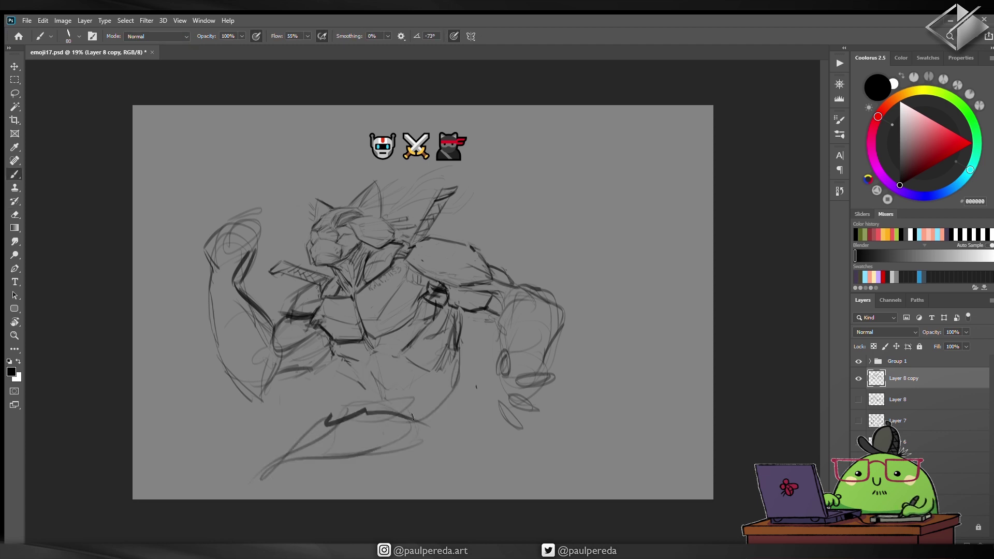
key(ctrl+z)
key(ctrl+z)
mouse_move(358, 411)
mouse_down()
mouse_move(417, 456)
mouse_move(392, 434)
mouse_up()
key(ctrl+z)
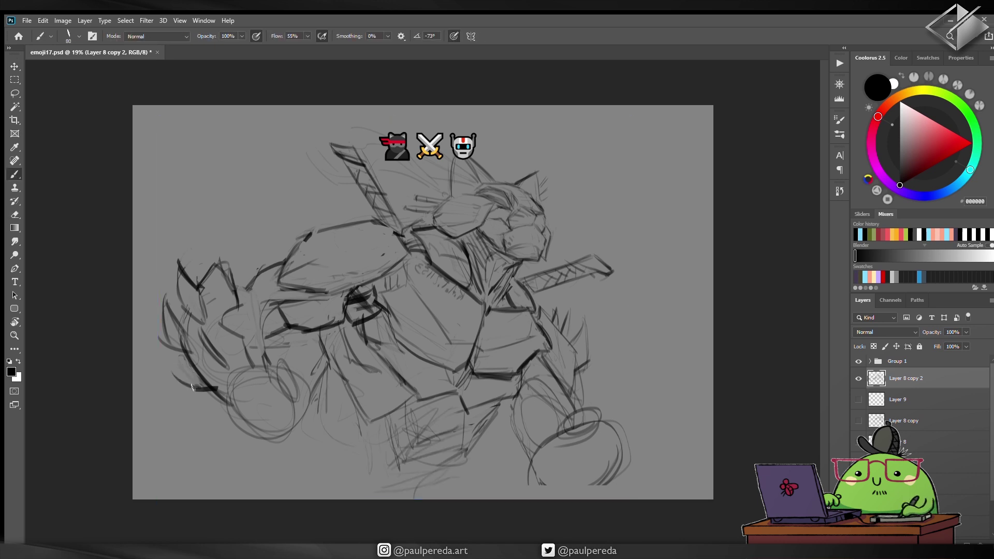
drag(243, 290, 260, 357)
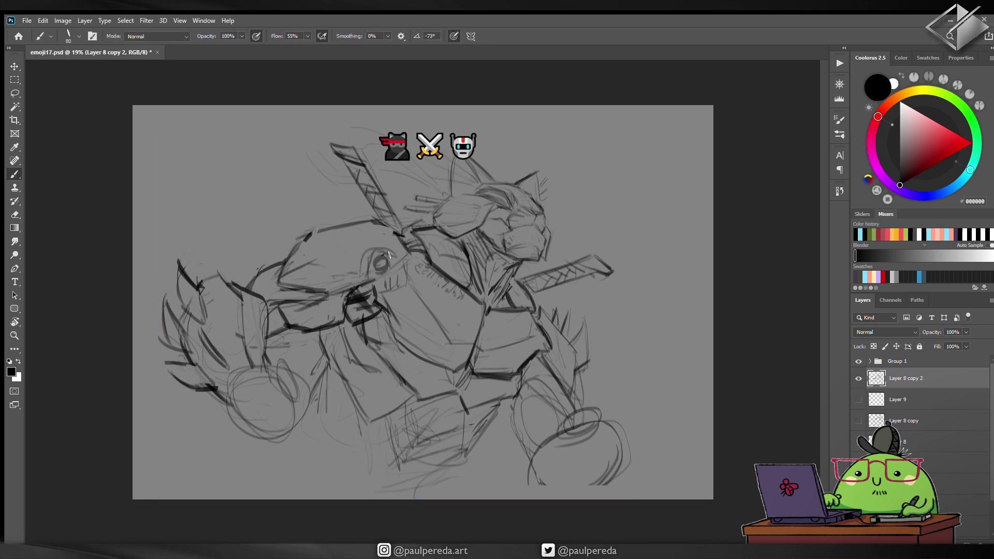
Step: Sketch a domed head with oval eyes, then erase one eye and part of the dome
drag(293, 252, 340, 257)
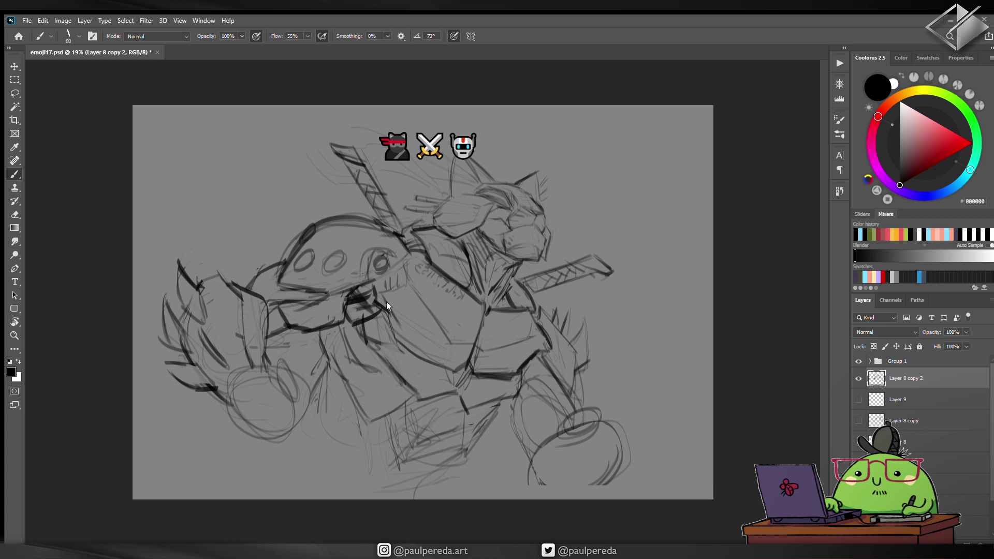
key(e)
drag(342, 259, 282, 270)
key(b)
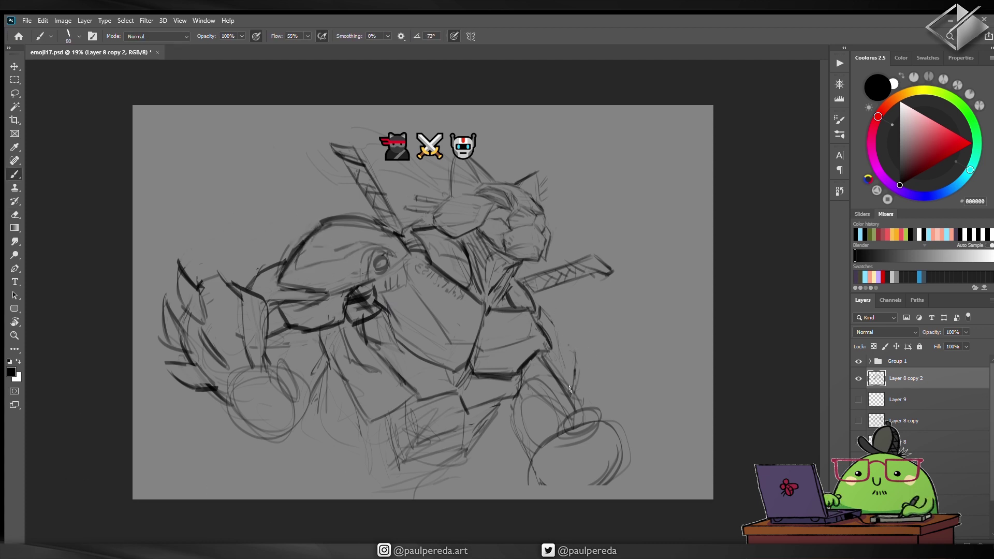
scroll(406, 299, up, 3)
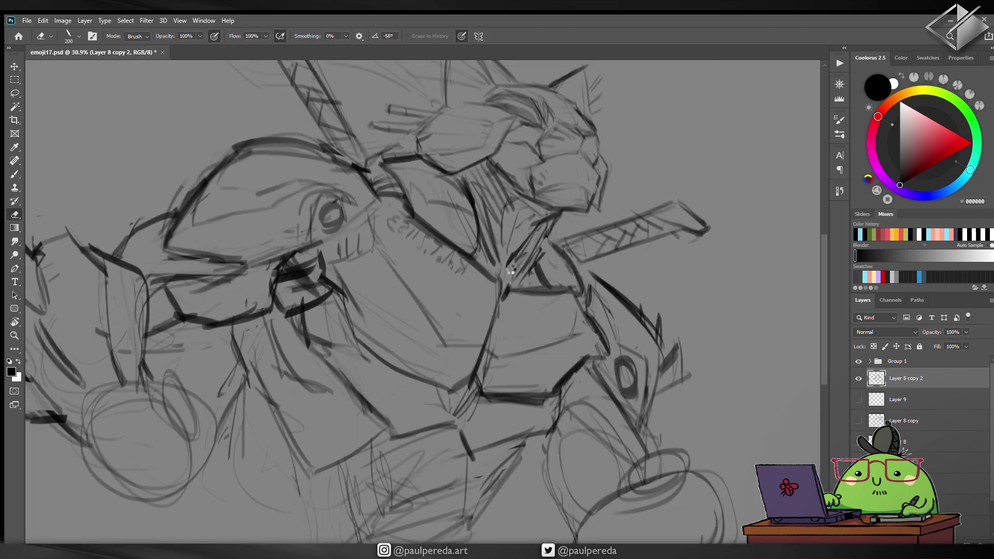
scroll(406, 299, up, 2)
Step: Add the text label 'K.A.T. 21153' on the cat's chest
key(t)
click(409, 303)
text(K.A.T)
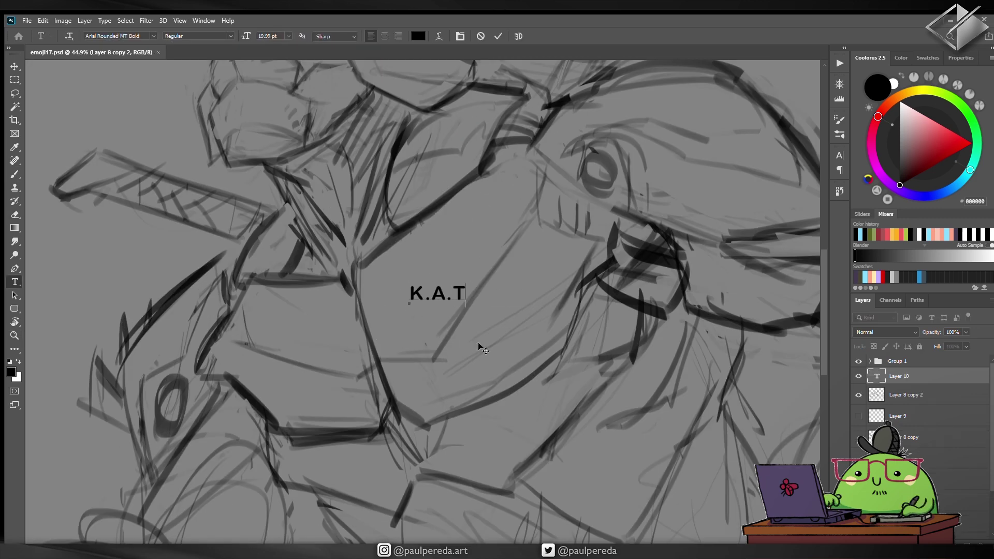
text(. 21153)
scroll(119, 36, down, 1)
key(ctrl+Return)
Step: Rotate the label about -39° so it runs diagonally across the chest plate
key(ctrl+t)
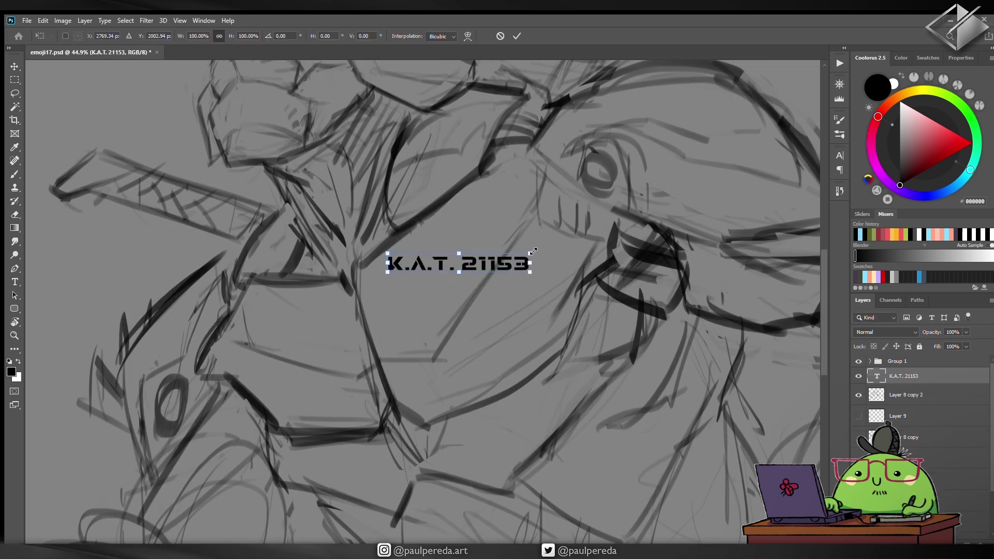
drag(531, 303, 478, 208)
key(ctrl+z)
key(ctrl+z)
key(ctrl+z)
key(ctrl+z)
key(ctrl+t)
drag(484, 251, 425, 257)
scroll(424, 256, up, 3)
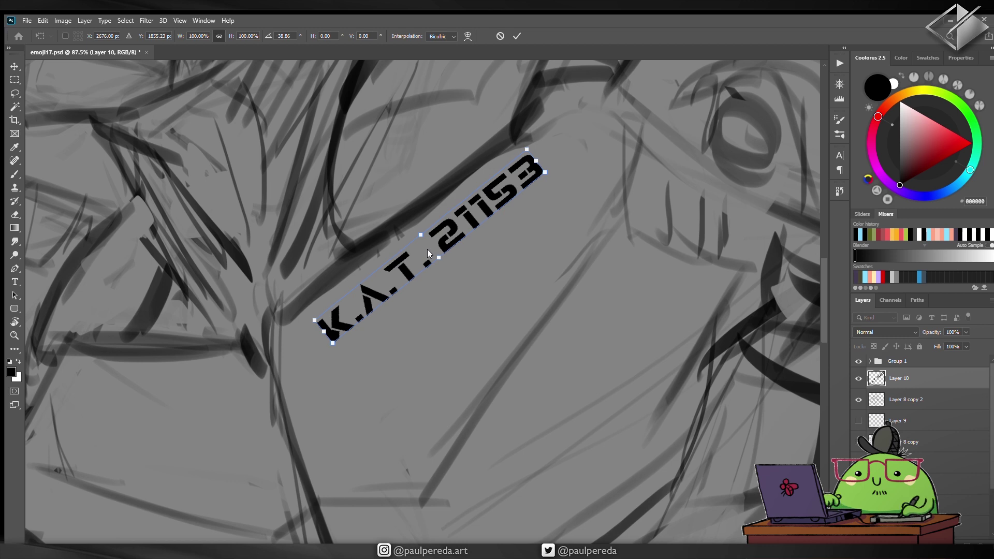
drag(427, 249, 430, 252)
key(Return)
key(z)
alt+click(446, 274)
Step: Move the reference emojis to the top-left corner and reposition the sketch
key(v)
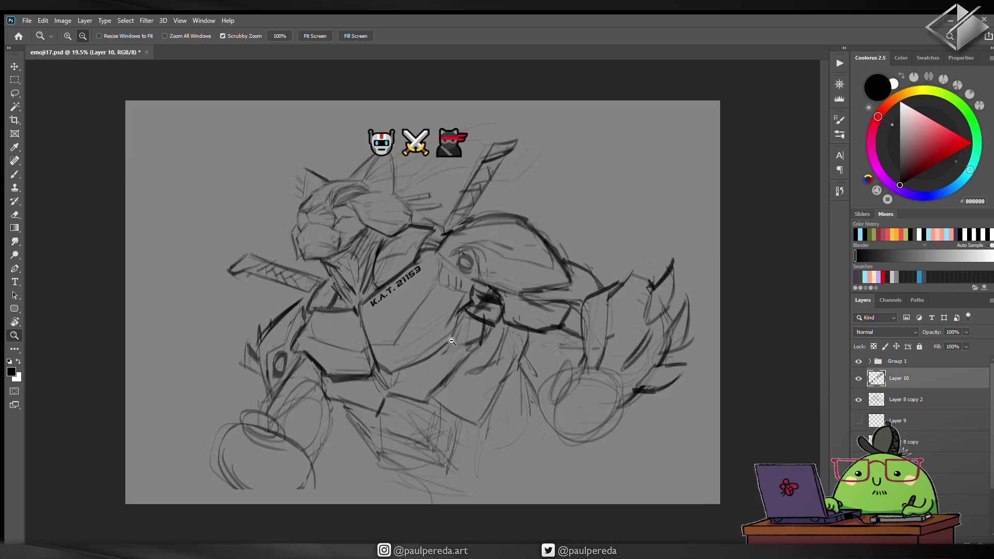
drag(455, 129, 215, 132)
drag(473, 344, 393, 386)
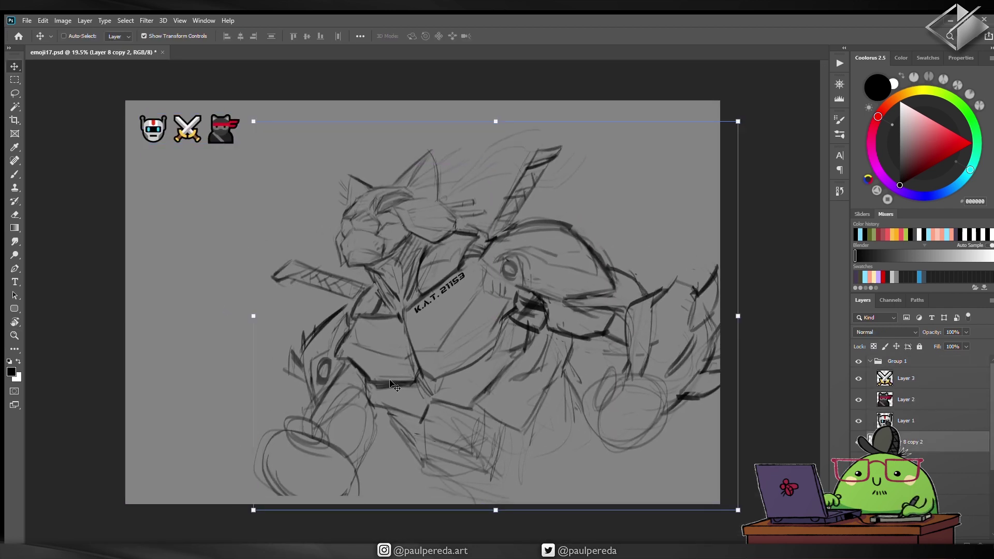
Step: Draw the clawed fist at lower left with curved strokes
key(b)
scroll(393, 386, up, 3)
drag(289, 393, 307, 430)
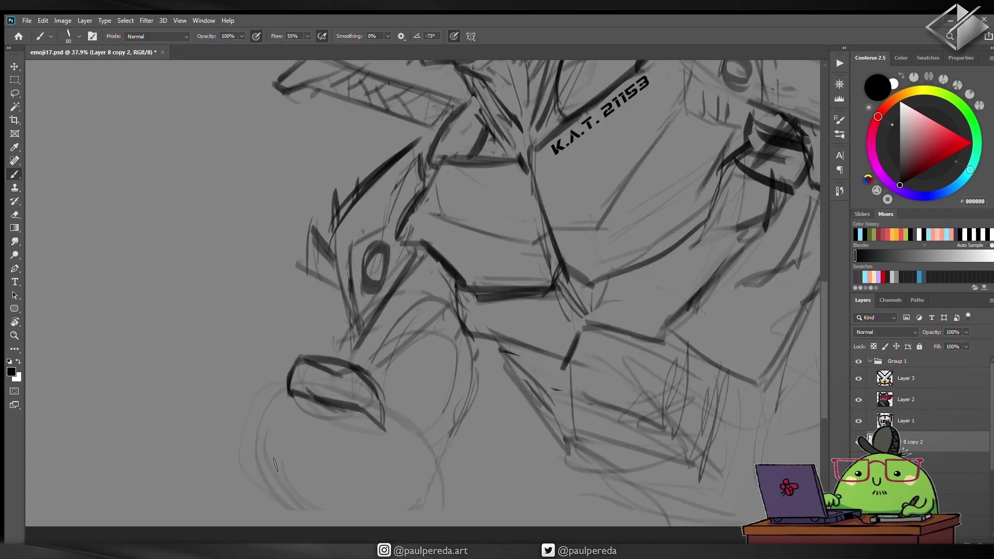
drag(269, 466, 311, 518)
mouse_move(290, 415)
mouse_down()
mouse_move(383, 497)
mouse_move(403, 481)
mouse_up()
drag(403, 404, 455, 507)
key(z)
alt+click(371, 431)
key(b)
drag(311, 363, 414, 486)
drag(373, 269, 487, 435)
Step: Select the fist and resize and reposition it with Free Transform
key(l)
mouse_move(218, 469)
mouse_down()
mouse_move(189, 482)
mouse_move(197, 456)
mouse_up()
key(ctrl+t)
key(Return)
key(ctrl+d)
key(ctrl+t)
drag(466, 362, 430, 328)
key(Return)
key(b)
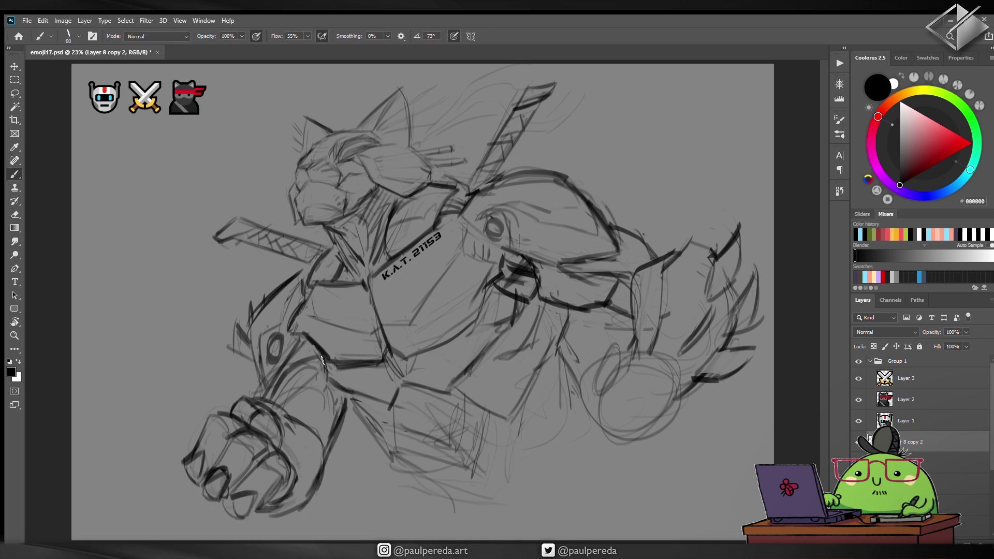
Step: Erase the circle at lower right and lasso the tail region on the right
key(e)
drag(673, 363, 595, 435)
drag(600, 363, 630, 372)
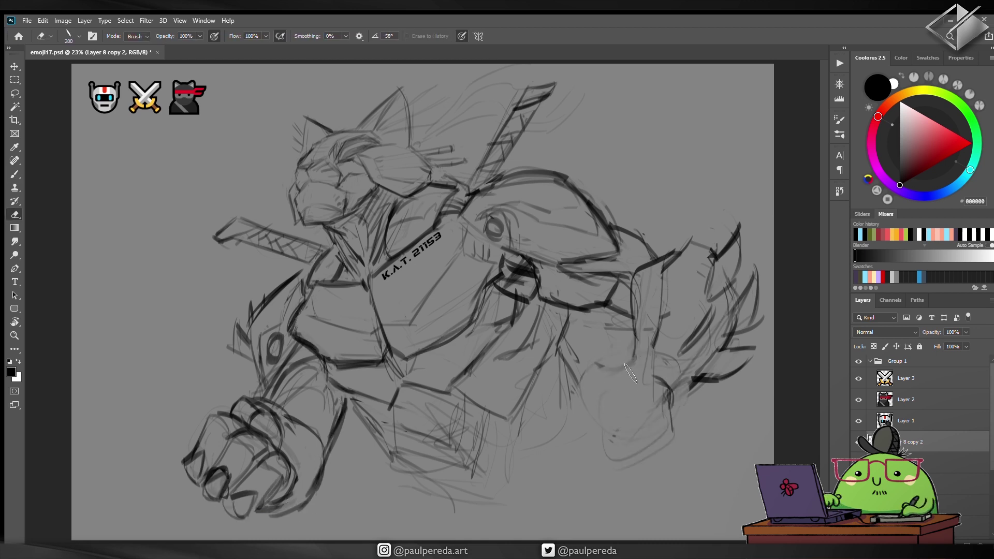
key(l)
drag(626, 223, 621, 466)
ctrl+drag(577, 251, 567, 270)
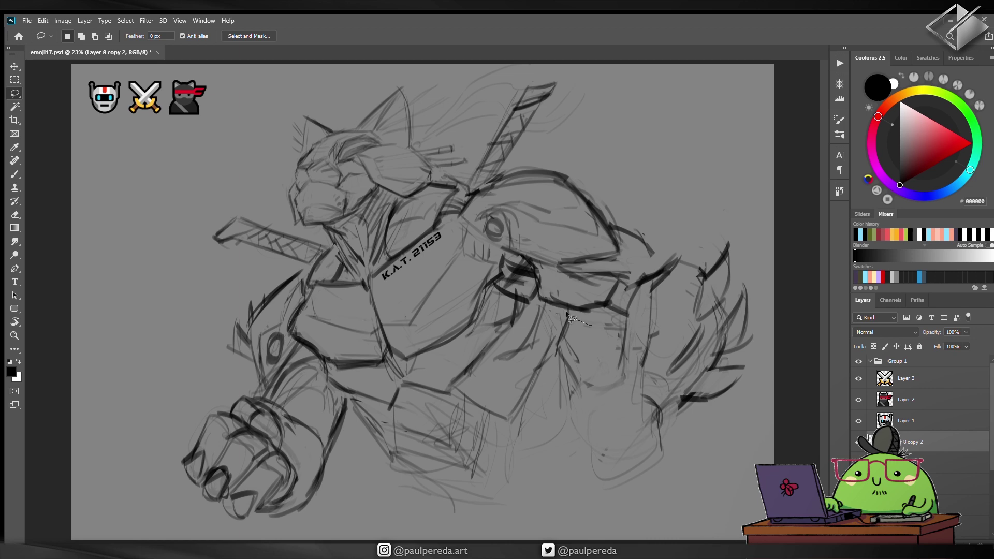
mouse_move(523, 156)
mouse_down()
mouse_move(590, 331)
mouse_move(657, 301)
mouse_up()
Step: Rotate and shift the tail into place with Free Transform
key(ctrl+t)
key(Return)
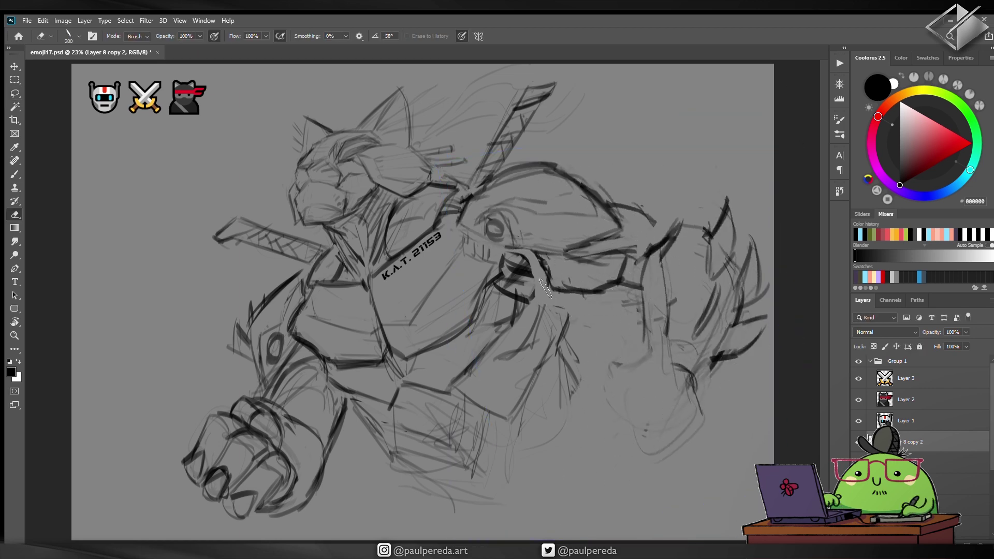
key(b)
key(ctrl+t)
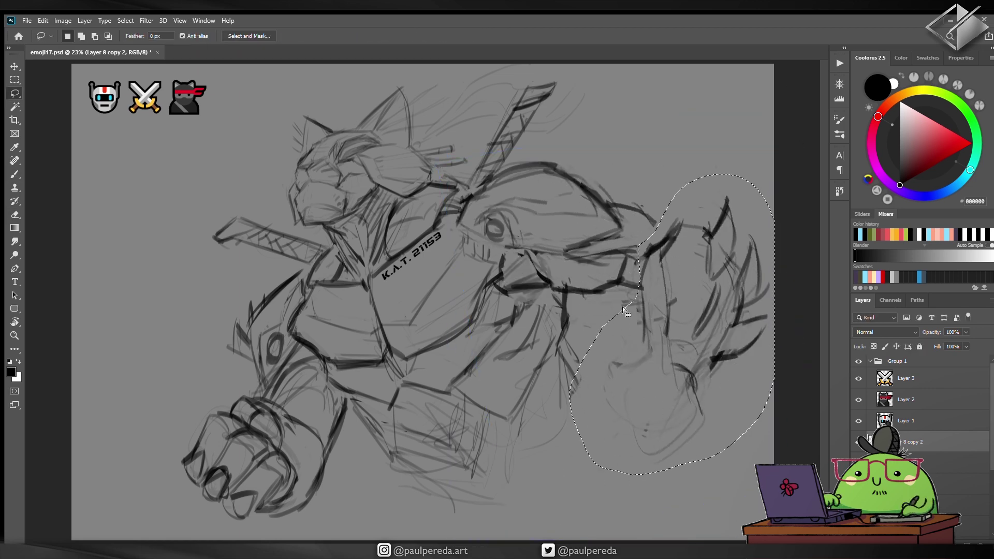
drag(639, 286, 580, 337)
key(Return)
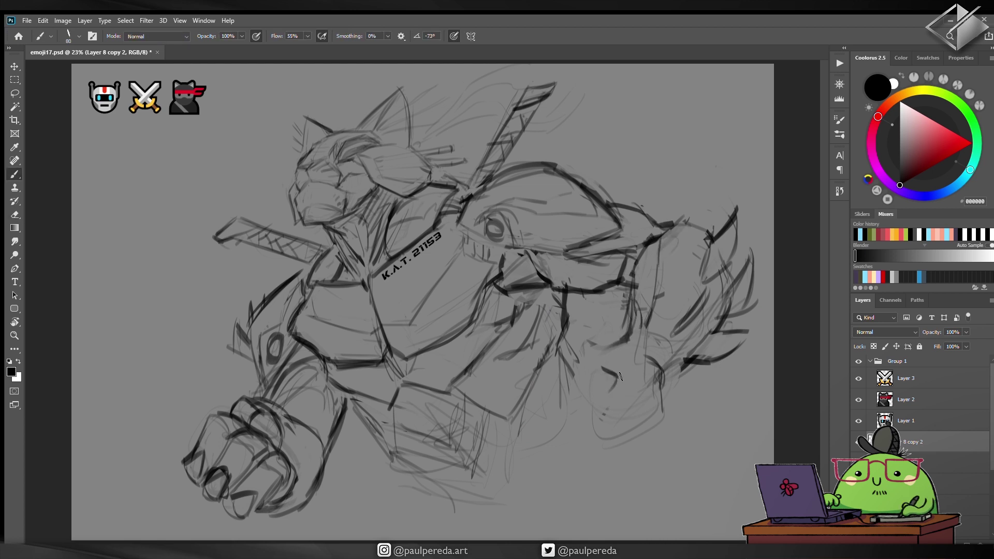
Step: Sketch the hand and finger ovals below the tail, deleting a stray selected portion
drag(580, 347, 568, 376)
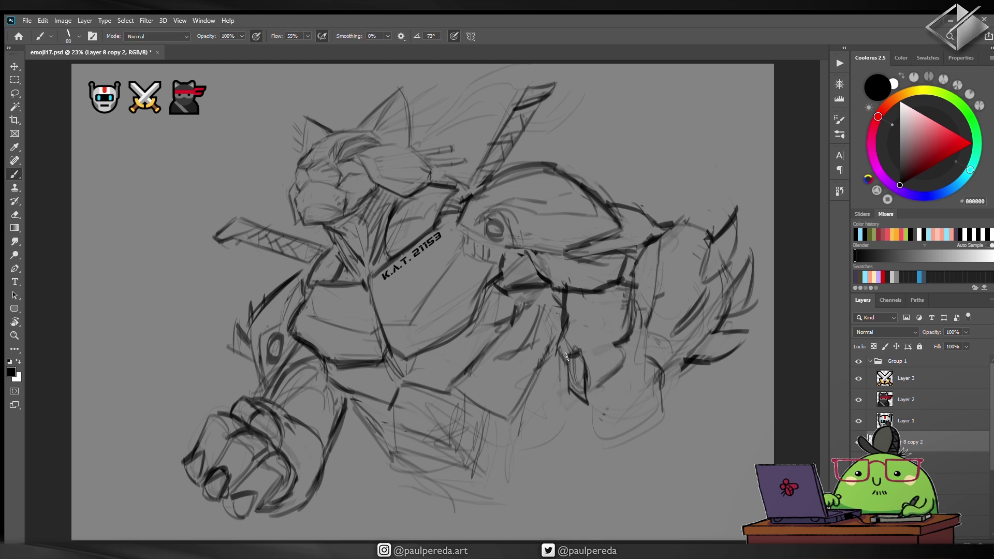
key(ctrl+z)
key(ctrl+z)
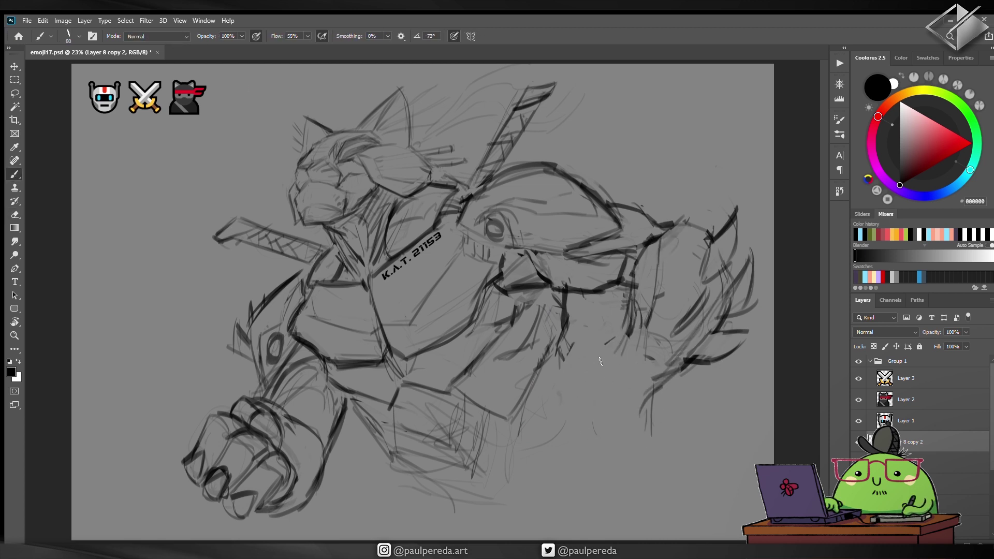
mouse_move(642, 373)
mouse_down()
mouse_move(600, 362)
mouse_move(626, 430)
mouse_up()
drag(673, 372, 642, 435)
key(l)
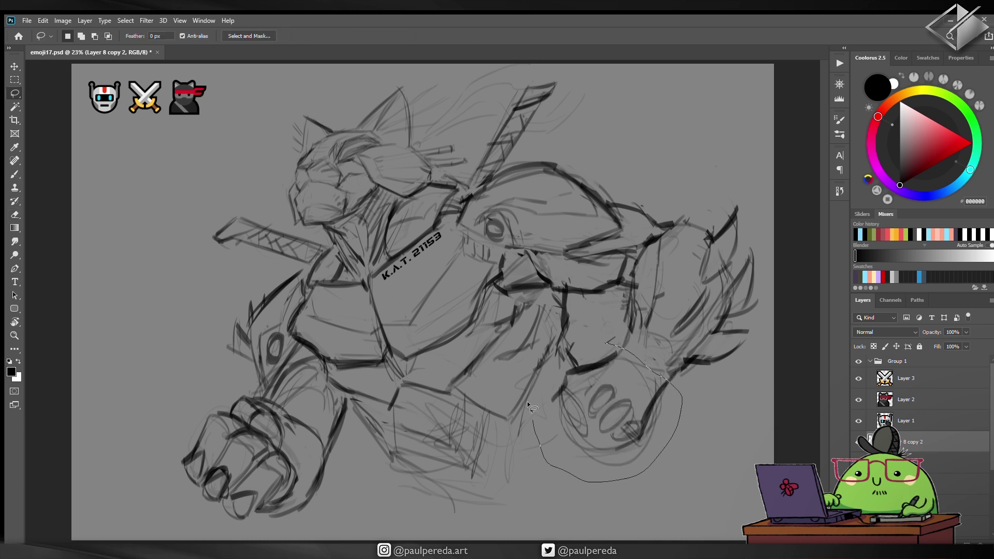
drag(570, 383, 597, 366)
key(Delete)
key(ctrl+d)
key(b)
Step: Clean up the lower hand's finger strokes, then flip the canvas horizontally to check
drag(658, 261, 701, 228)
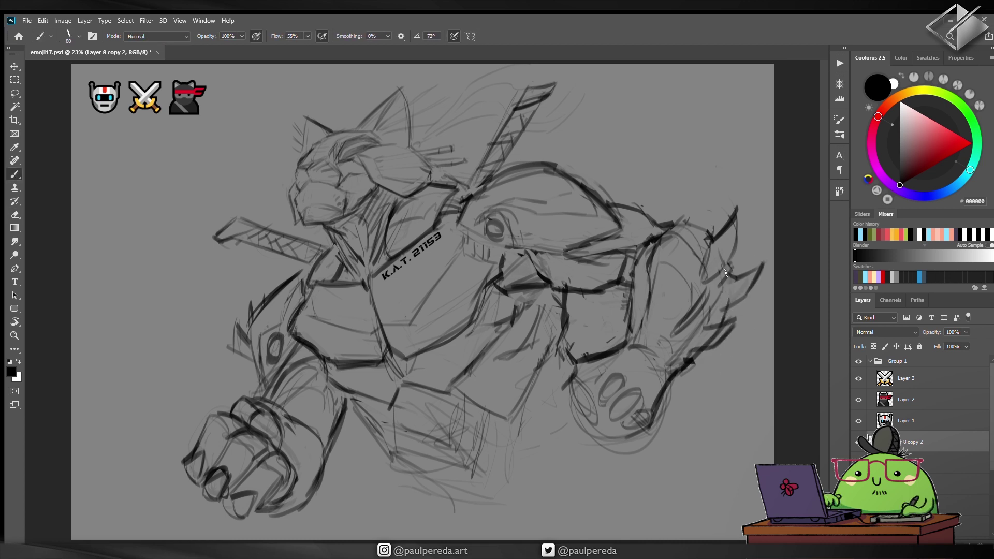
key(e)
drag(642, 404, 611, 424)
drag(579, 373, 570, 435)
mouse_move(632, 409)
mouse_down()
mouse_move(574, 408)
mouse_move(641, 446)
mouse_up()
key(b)
drag(673, 375, 663, 416)
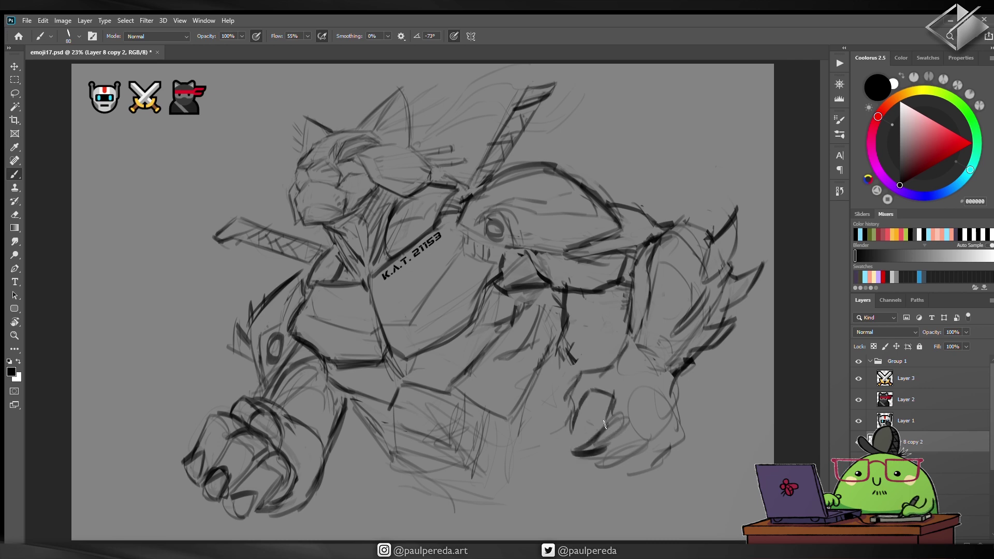
key(ctrl+shift+h)
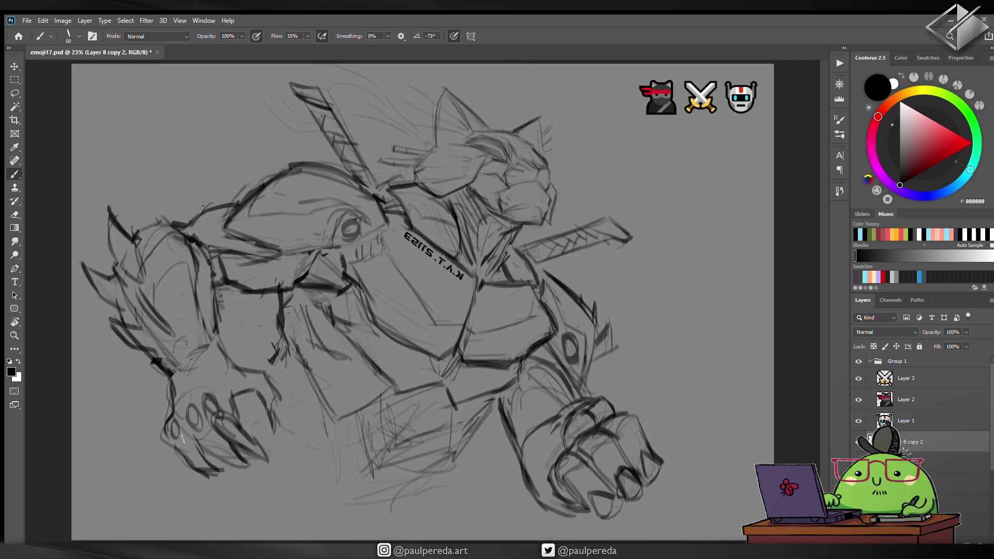
Step: Touch up the lower-left hand's claws and redraw the jaw as a curved line
drag(261, 455, 224, 416)
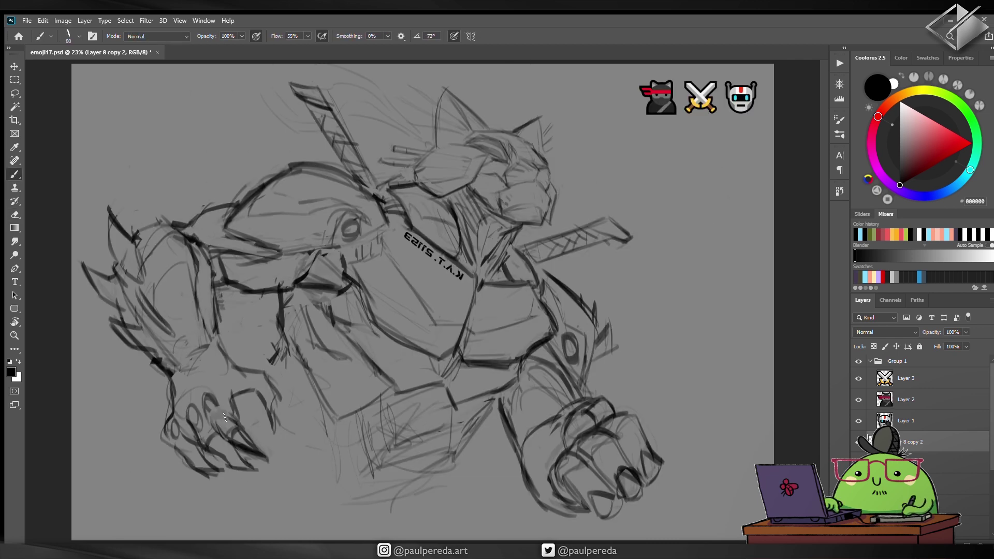
key(ctrl+z)
drag(231, 282, 331, 255)
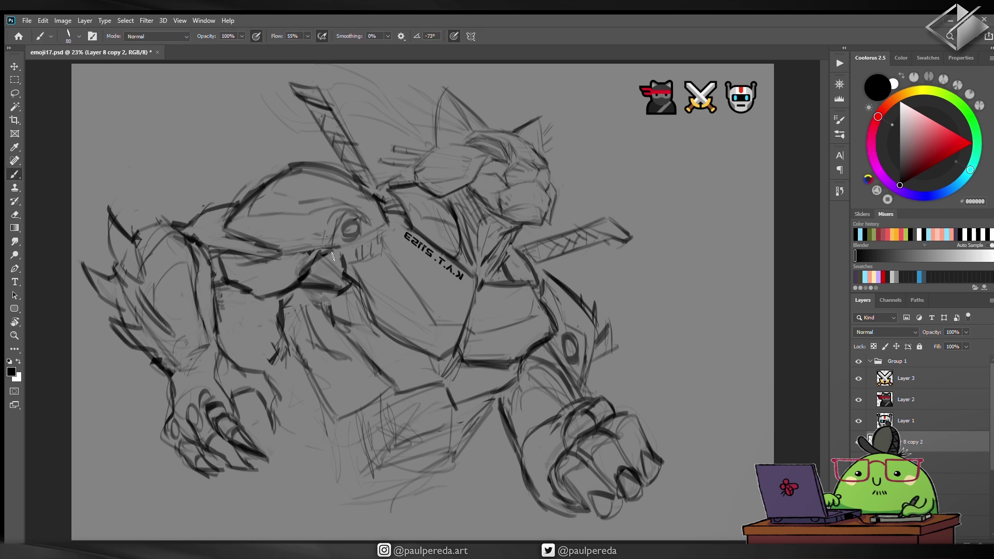
Step: Lasso the right side of the sketch and shift it down and to the left
key(l)
drag(527, 291, 409, 183)
drag(632, 440, 393, 172)
scroll(418, 237, down, 2)
key(v)
drag(454, 384, 417, 420)
scroll(423, 305, up, 1)
Step: Sketch new strokes across the lower middle and the left-middle forearm
key(b)
mouse_move(315, 404)
mouse_down()
mouse_move(331, 482)
mouse_move(446, 498)
mouse_up()
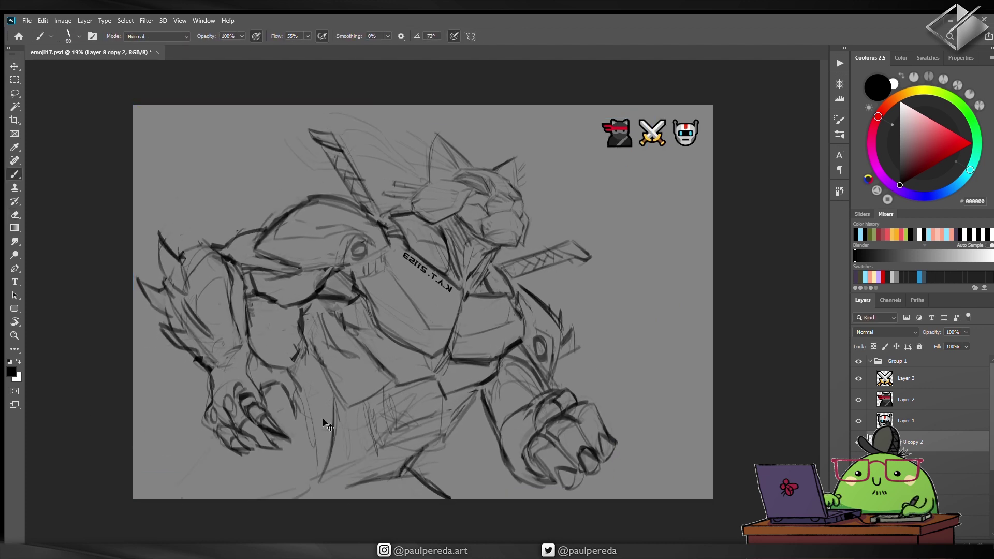
drag(300, 385, 259, 417)
drag(296, 365, 286, 376)
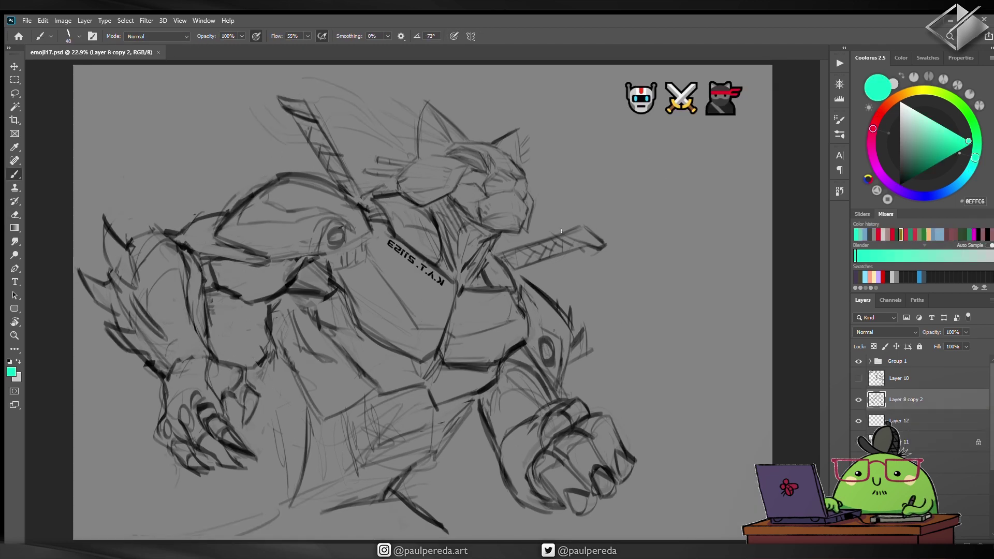
key(ctrl+0)
Step: Lasso the cat's head and copy it onto its own layer
key(l)
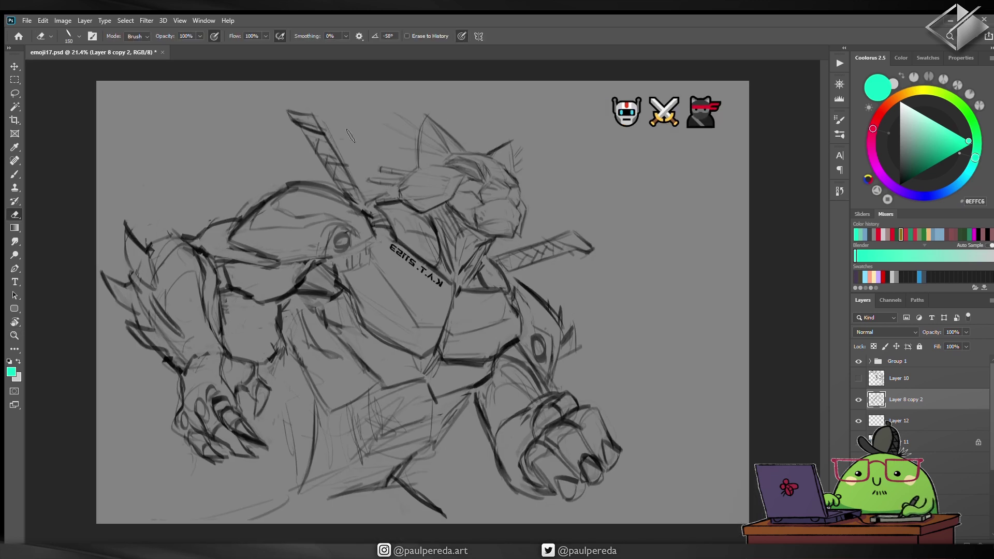
mouse_move(388, 196)
mouse_down()
mouse_move(481, 233)
mouse_move(365, 187)
mouse_up()
key(ctrl+j)
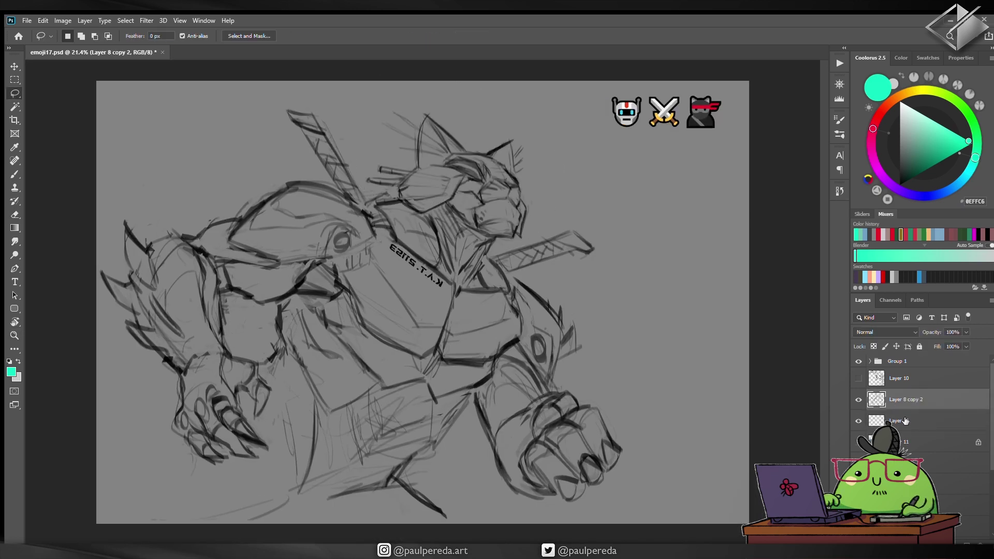
Step: On Layer 12, paint dark black strokes down the cat's chest plate
click(902, 419)
key(b)
key(d)
drag(439, 182, 663, 385)
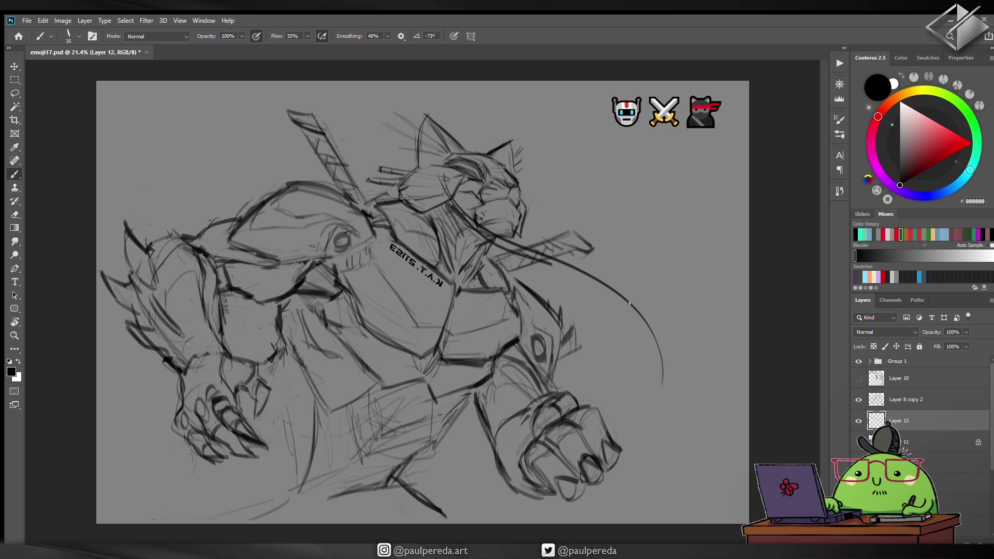
key(ctrl+z)
key(ctrl+z)
key(e)
key(ctrl+z)
key(ctrl+z)
key(b)
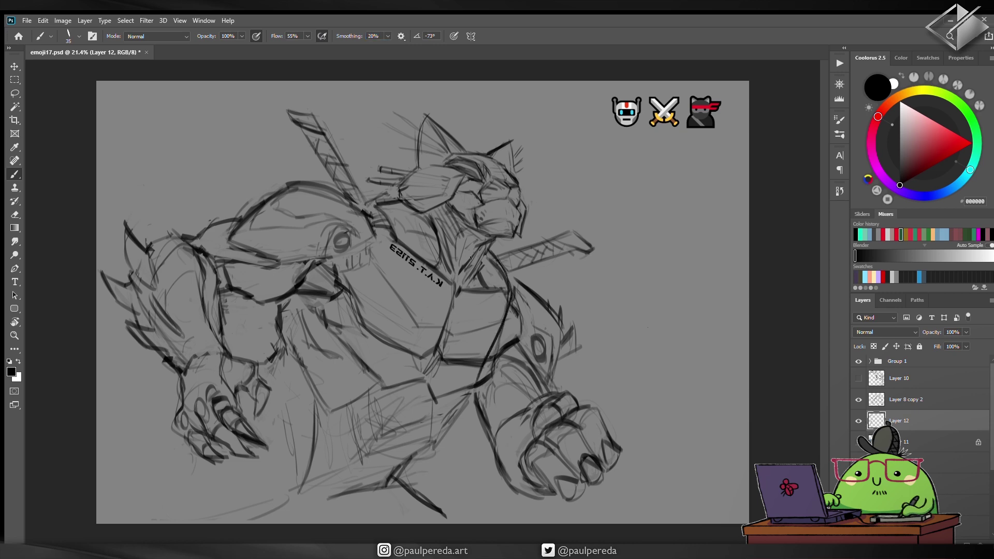
drag(490, 251, 473, 296)
drag(514, 245, 505, 352)
drag(515, 300, 497, 376)
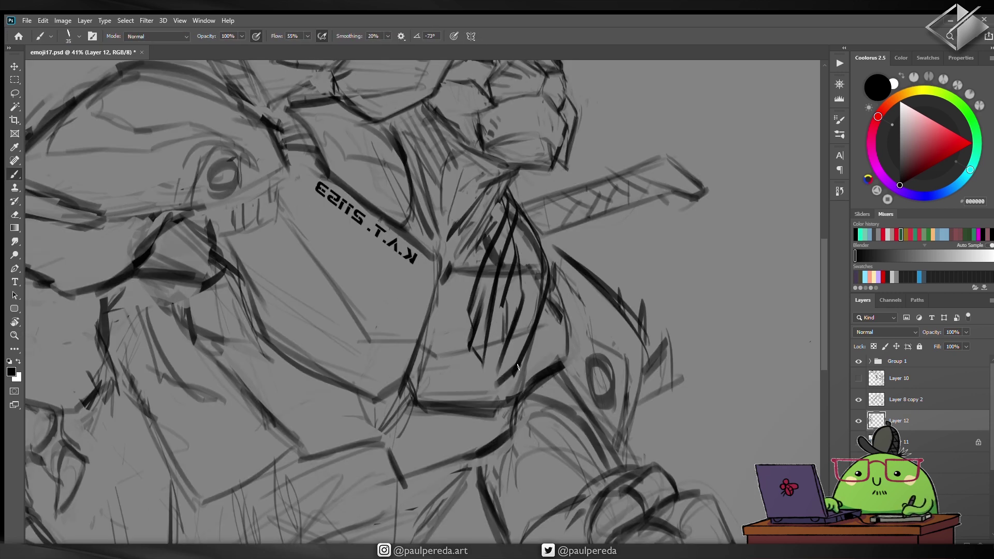
drag(526, 253, 486, 391)
Step: On Layer 8 copy 2, outline the large fist's knuckles with bolder strokes
key(z)
drag(513, 311, 481, 311)
click(904, 428)
click(904, 399)
key(b)
drag(224, 401, 278, 357)
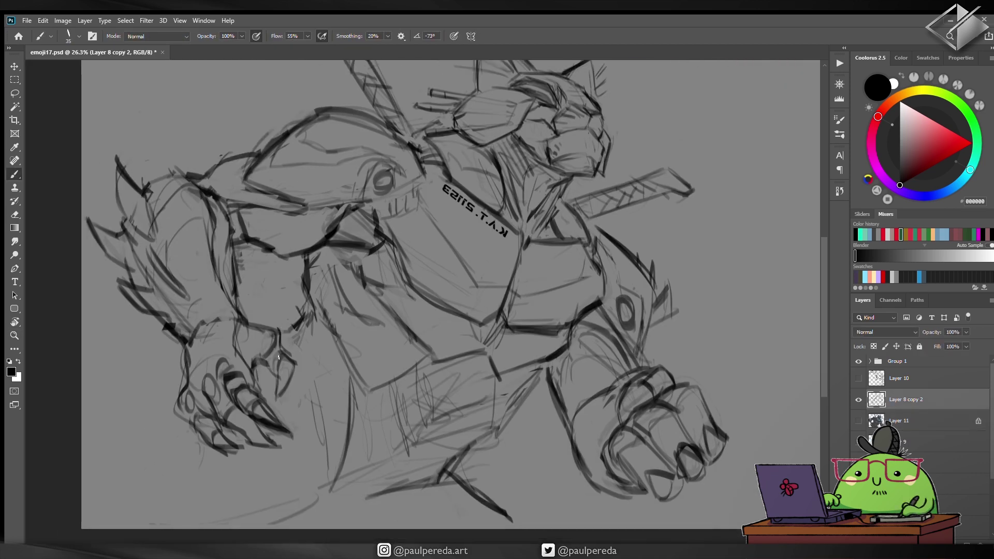
drag(653, 368, 615, 415)
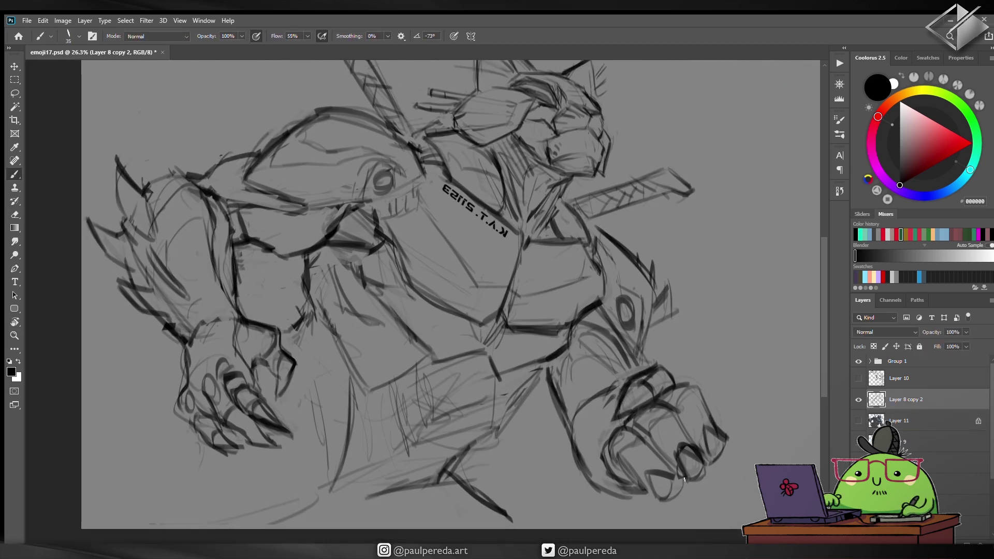
mouse_move(679, 398)
mouse_down()
mouse_move(654, 432)
mouse_move(652, 497)
mouse_up()
drag(608, 444, 618, 469)
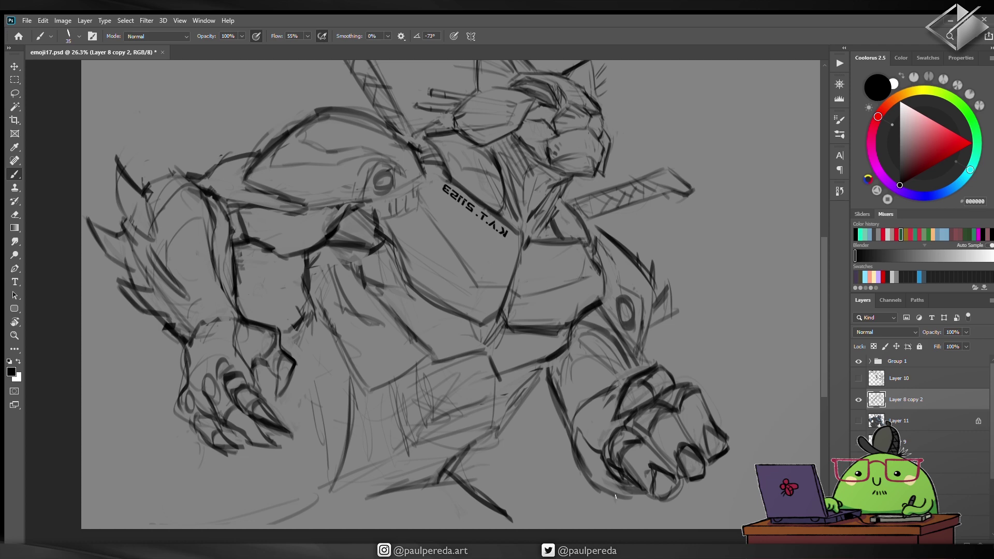
key(e)
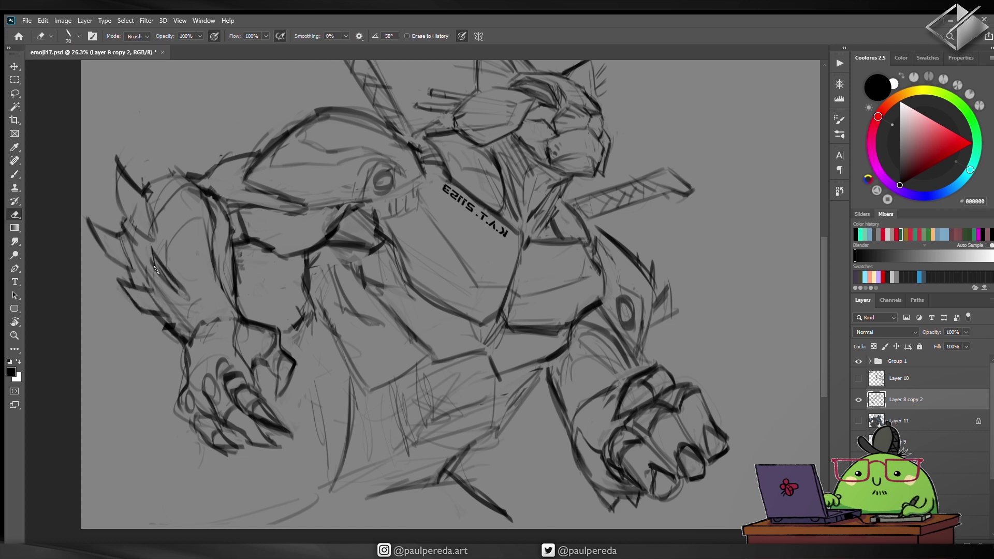
scroll(274, 218, up, 3)
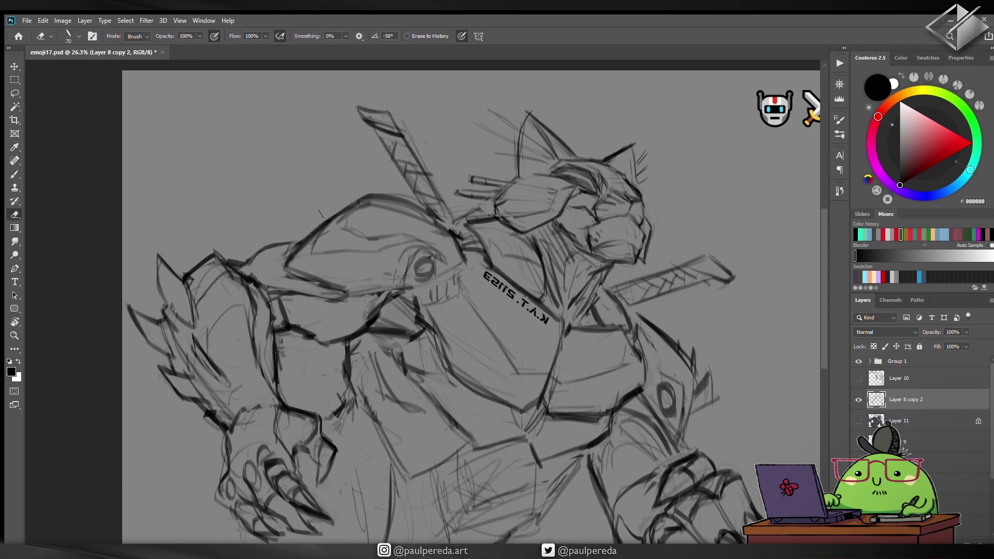
Step: Sketch a long cylinder line with its top edge and end cap
scroll(483, 236, up, 5)
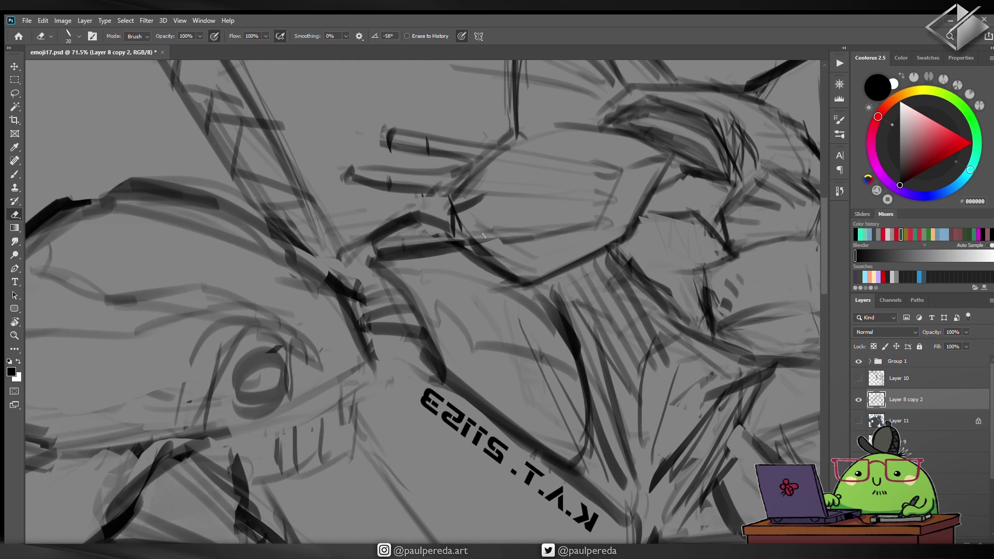
key(b)
mouse_move(606, 228)
mouse_down()
mouse_move(376, 241)
mouse_move(604, 223)
mouse_up()
drag(409, 239, 395, 251)
key(r)
drag(595, 217, 615, 309)
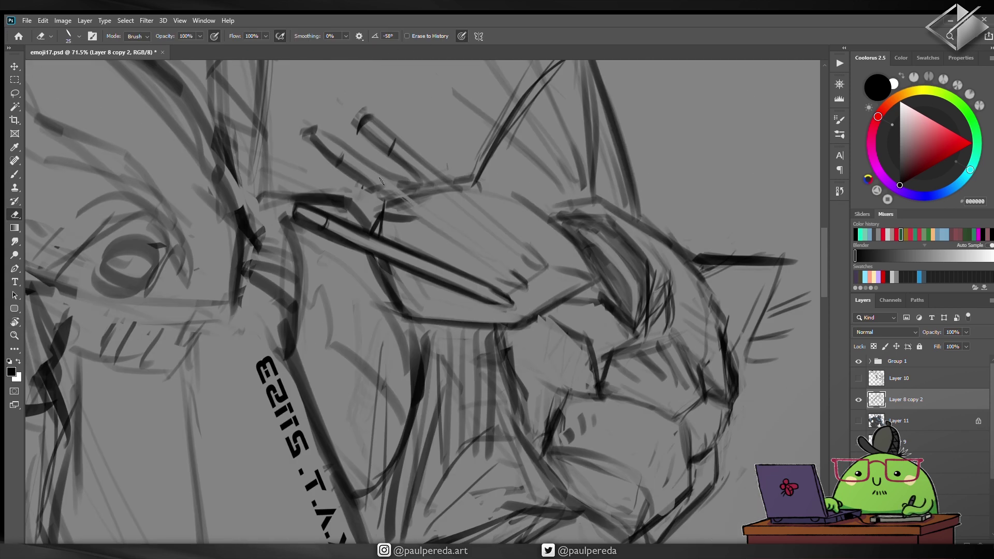
Step: Erase and redraw the pen-tip outline, cleaning up stray marks around it
key(e)
drag(400, 186, 316, 132)
key(b)
key(e)
drag(380, 207, 376, 231)
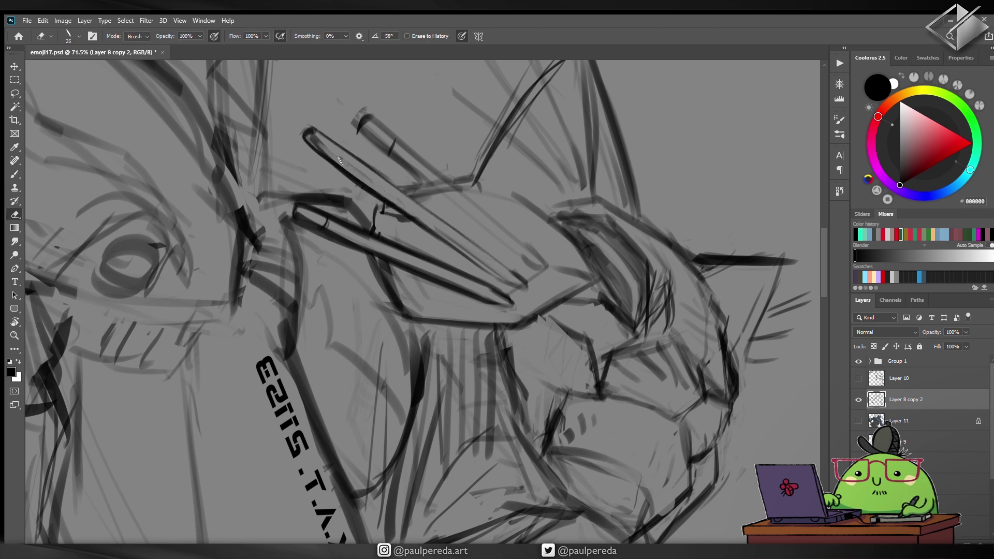
drag(414, 158, 458, 192)
key(b)
mouse_move(527, 260)
mouse_down()
mouse_move(386, 129)
mouse_move(370, 135)
mouse_up()
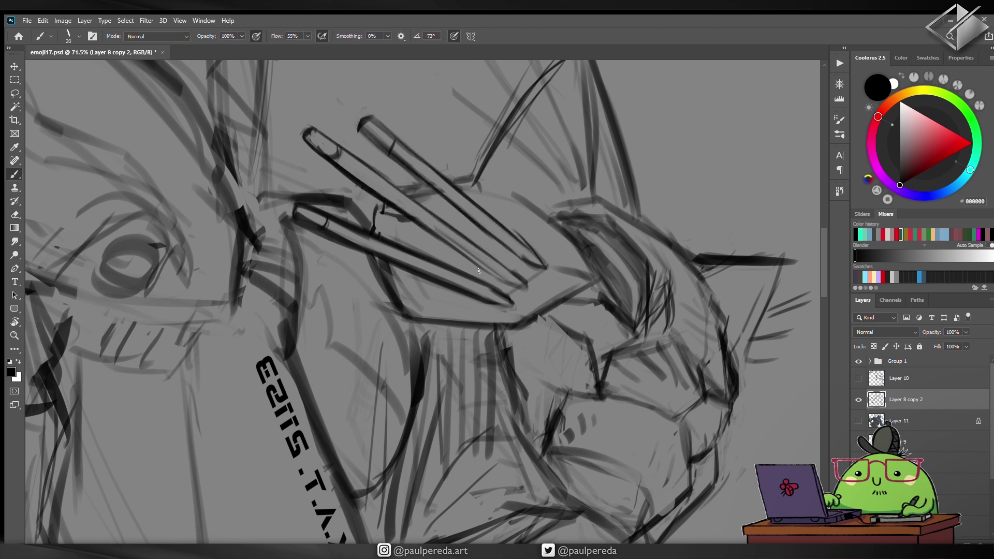
drag(502, 274, 421, 220)
key(e)
mouse_move(533, 277)
mouse_down()
mouse_move(484, 252)
mouse_move(305, 75)
mouse_up()
key(b)
Step: Draw and darken diagonal pen strokes above the head
drag(331, 131, 329, 102)
mouse_move(518, 267)
mouse_down()
mouse_move(299, 154)
mouse_move(497, 269)
mouse_move(336, 241)
mouse_up()
drag(562, 289, 518, 245)
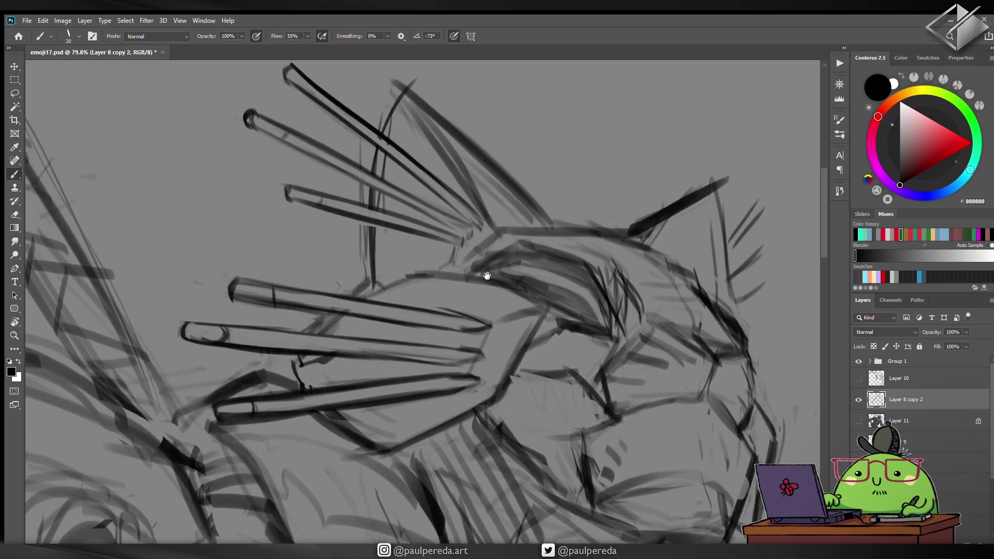
key(e)
key(b)
mouse_move(594, 282)
mouse_down()
mouse_move(648, 300)
mouse_move(565, 261)
mouse_up()
scroll(598, 251, down, 5)
scroll(463, 265, up, 6)
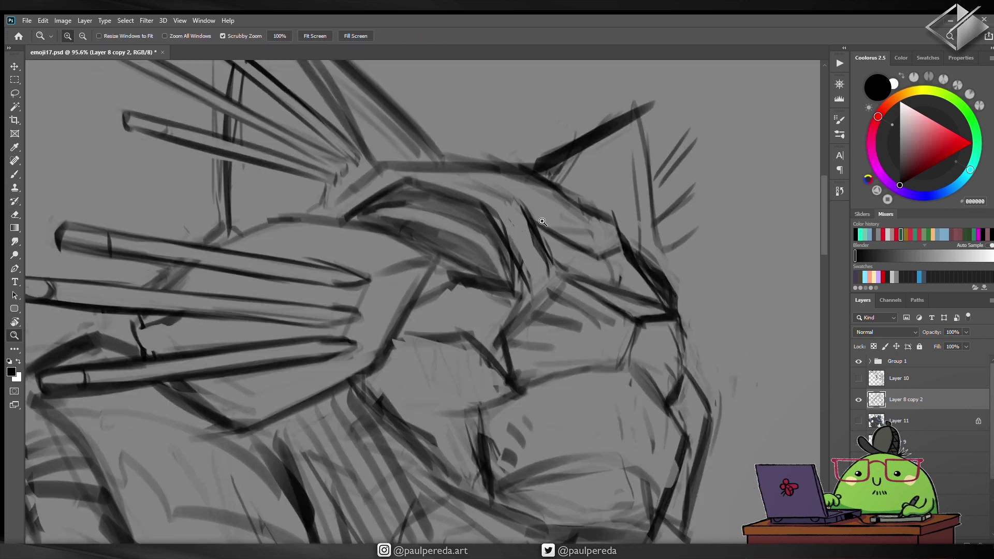
key(b)
scroll(657, 275, down, 5)
scroll(466, 269, up, 6)
Step: Add dark diagonal strokes on the face, replacing an oval mark with a vertical stroke
drag(624, 249, 461, 271)
drag(458, 208, 517, 147)
key(e)
drag(492, 171, 568, 193)
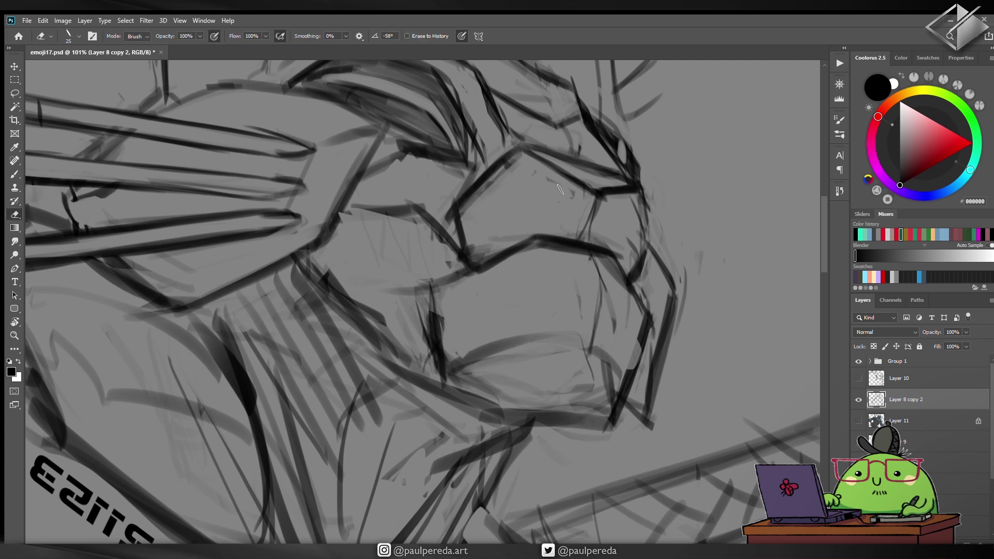
scroll(504, 160, up, 1)
drag(508, 165, 548, 195)
drag(479, 189, 526, 213)
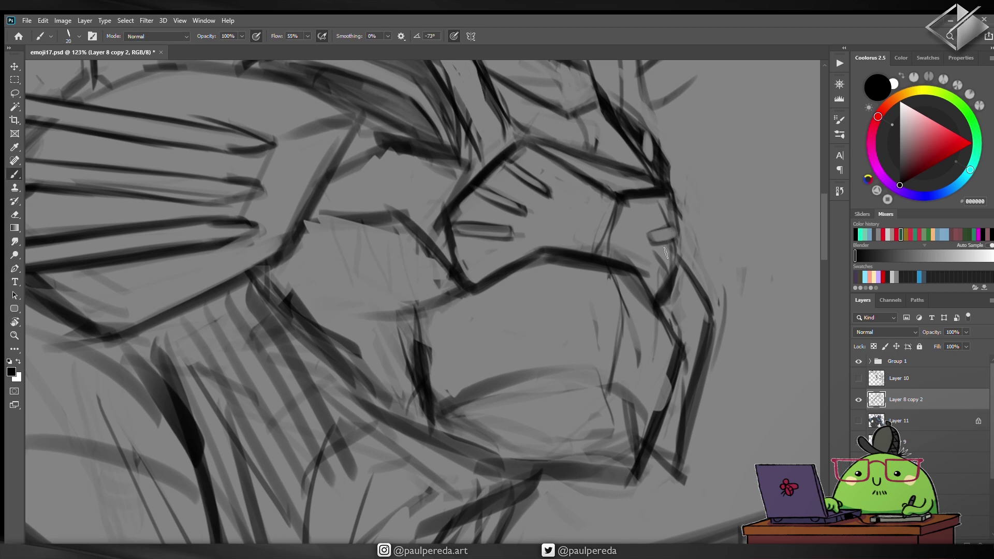
key(ctrl+z)
drag(672, 184, 679, 259)
key(e)
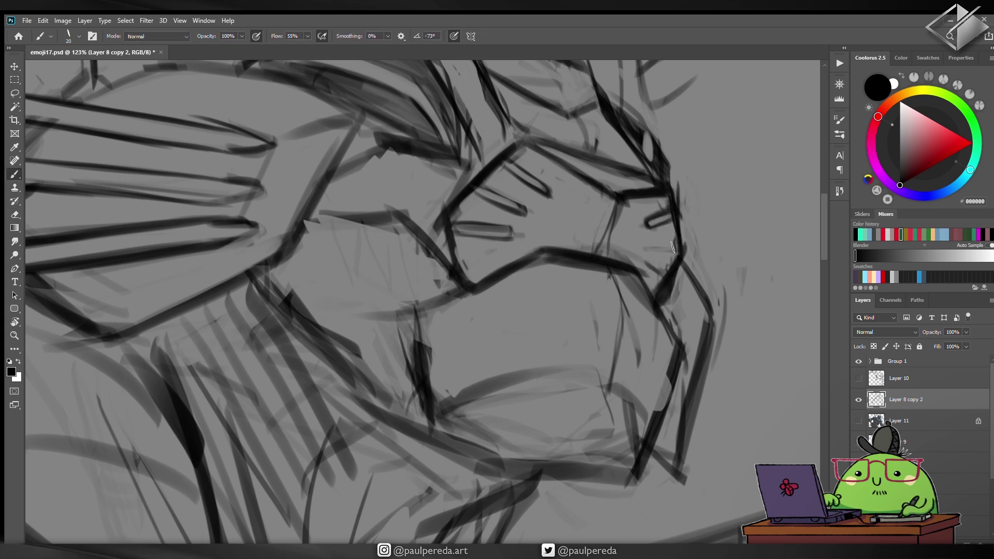
key(b)
Step: Create a new empty layer, switch to the Eraser, and activate the finger-prong layer
scroll(660, 299, down, 3)
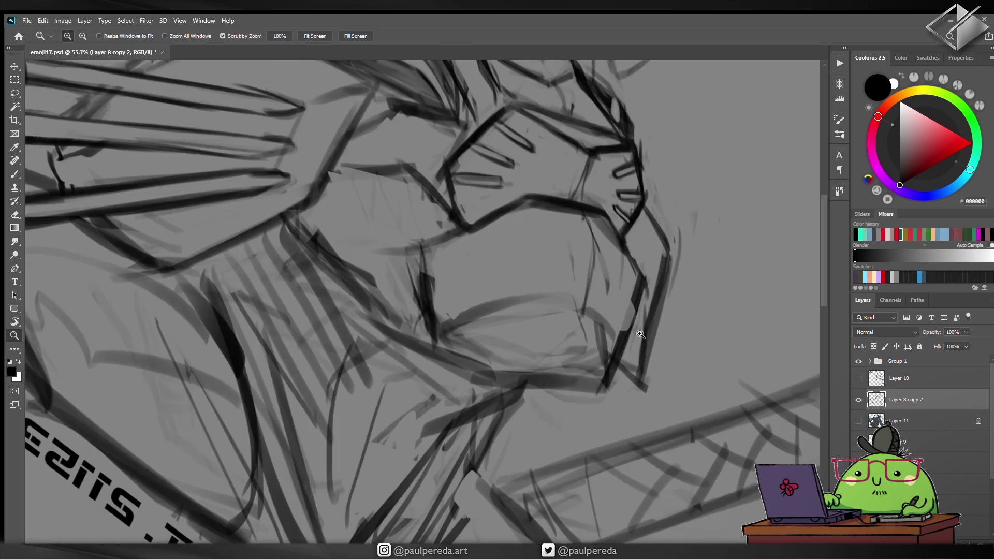
scroll(569, 326, down, 2)
scroll(499, 352, down, 2)
key(e)
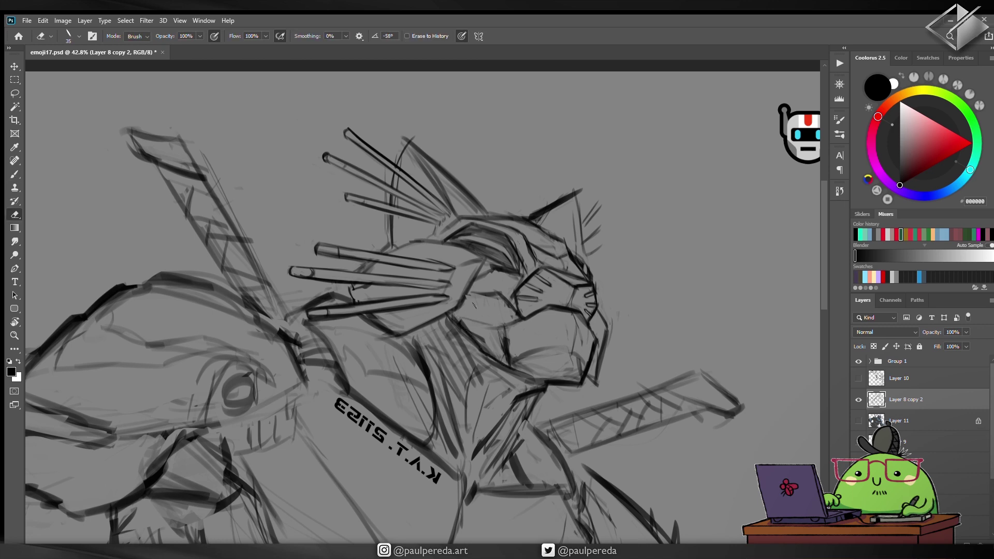
scroll(466, 331, up, 1)
scroll(388, 284, up, 2)
key(ctrl+shift+alt+n)
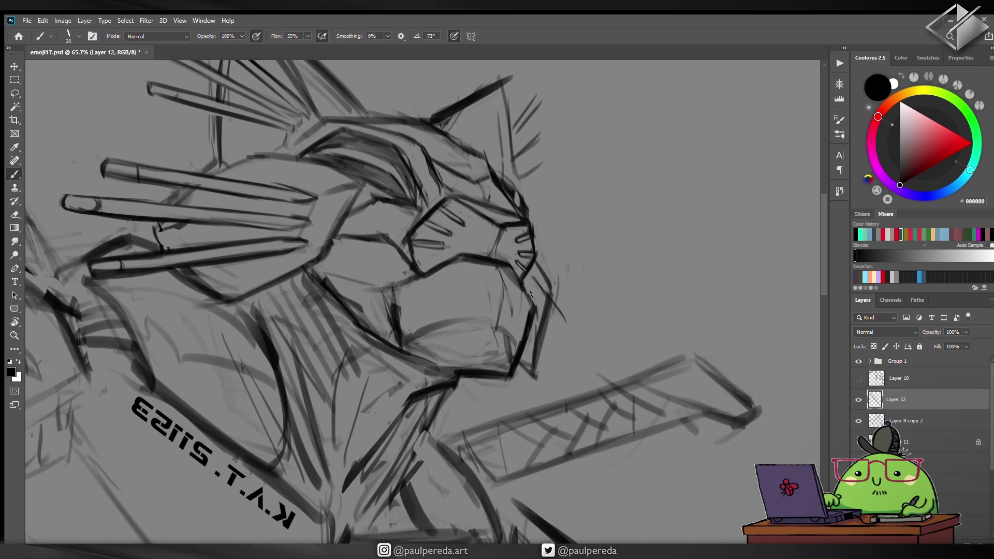
key(alt+bracketleft)
Step: Copy the finger prongs onto a new layer and flip them horizontally
key(l)
drag(63, 228, 75, 219)
key(ctrl+j)
key(ctrl+t)
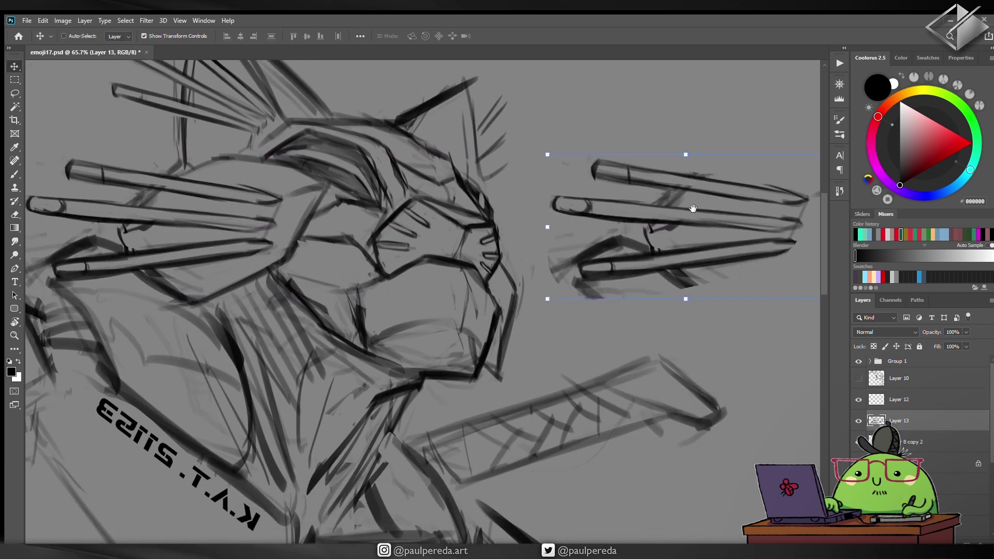
key(Return)
key(e)
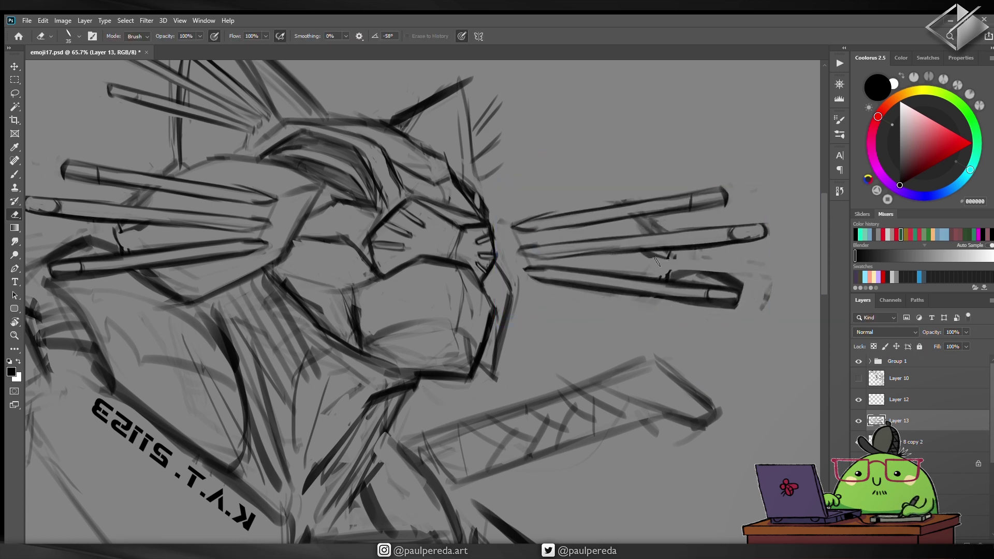
Step: Squeeze and warp the copied prongs into a narrow fan along the muzzle
key(ctrl+t)
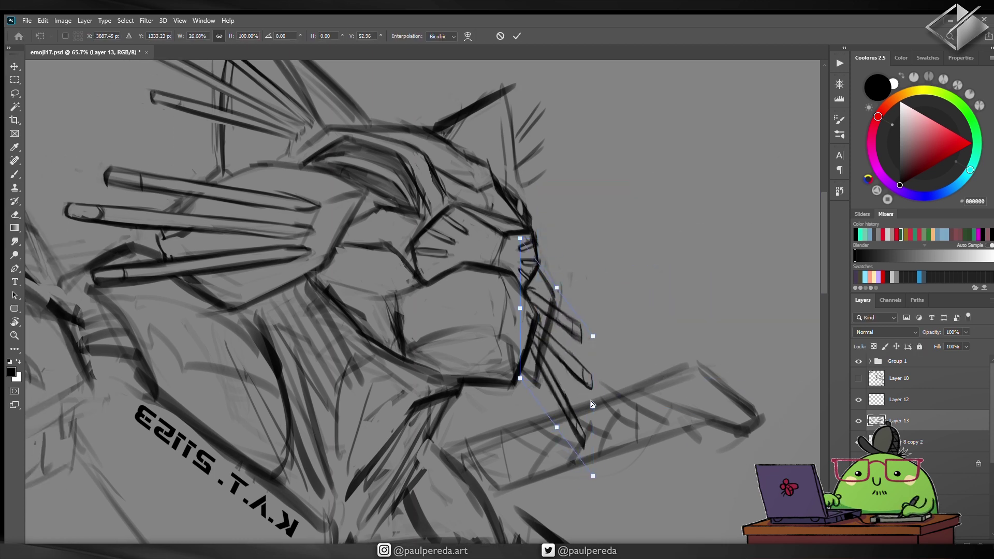
scroll(507, 259, down, 3)
scroll(472, 311, up, 3)
drag(471, 309, 497, 289)
key(Return)
scroll(541, 339, up, 3)
key(e)
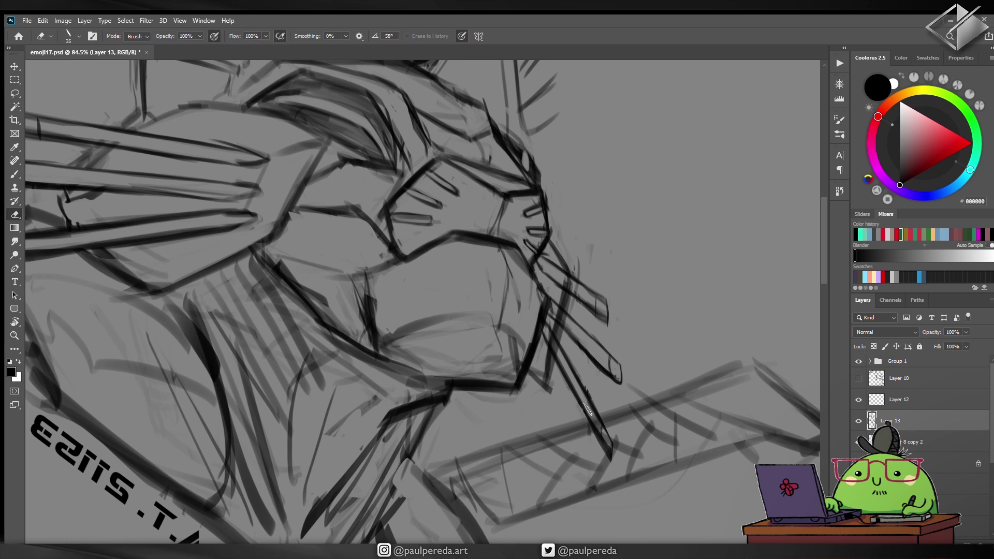
Step: Redraw the lower end of the long prong and return to the copied-prongs layer
key(b)
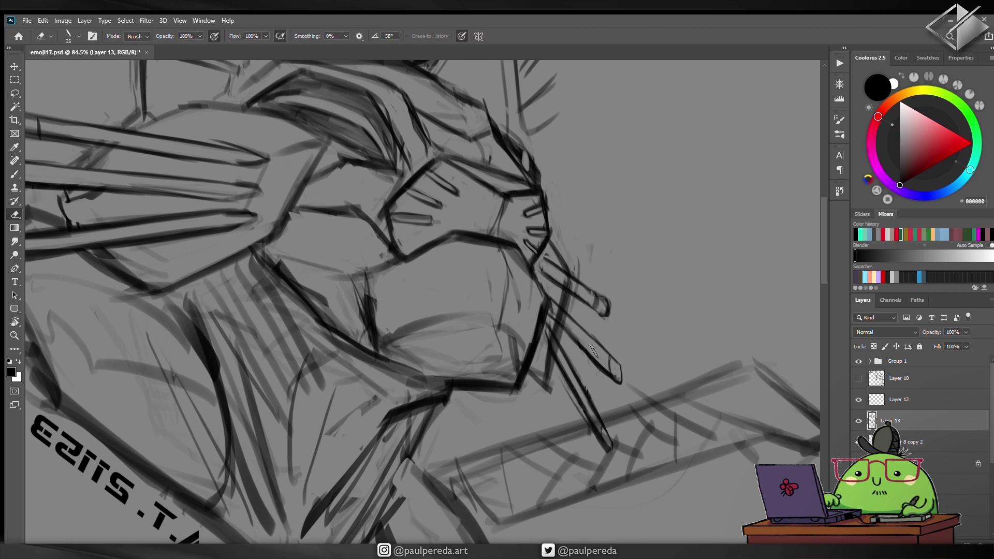
key(ctrl+z)
drag(549, 332, 601, 441)
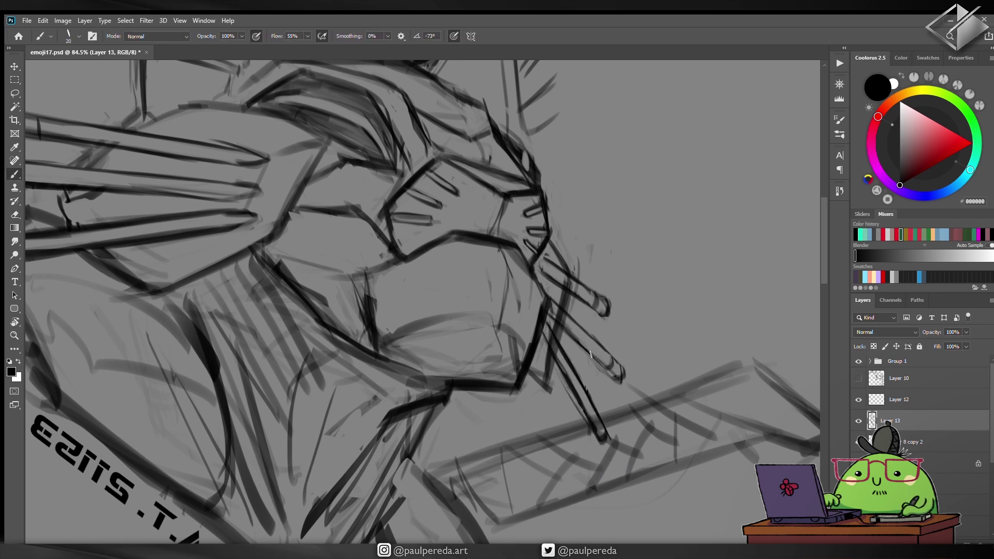
key(e)
key(alt+bracketleft)
key(ctrl+0)
click(891, 411)
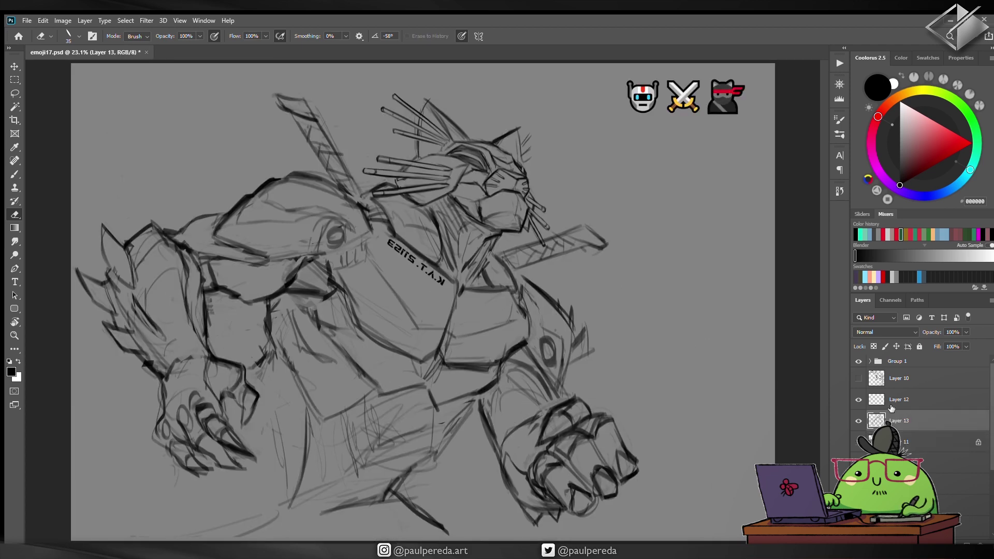
Step: Touch up the strokes near the sword and redraw its tip as a crisp outline
scroll(424, 300, up, 5)
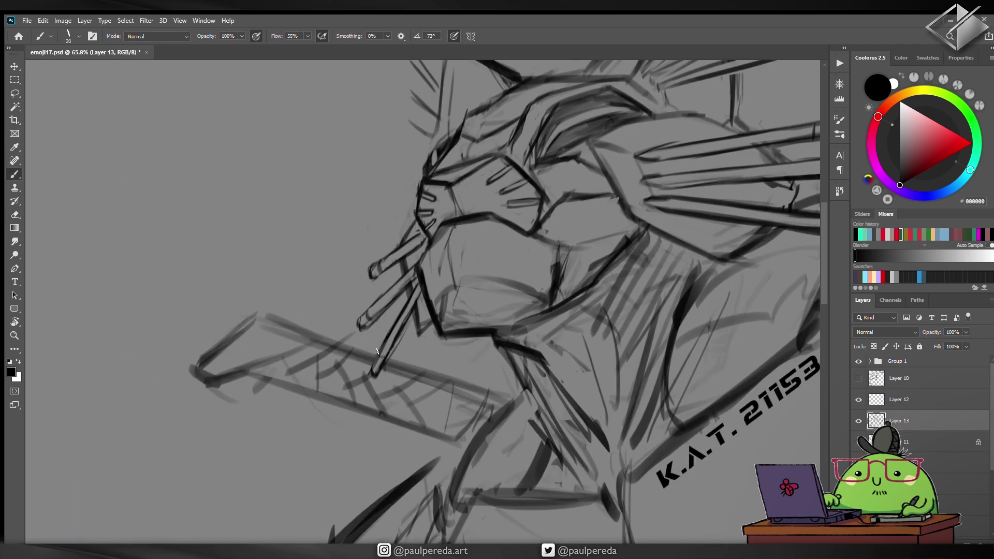
drag(268, 311, 224, 386)
drag(455, 440, 269, 315)
key(ctrl+0)
scroll(698, 175, up, 3)
key(b)
mouse_move(698, 175)
mouse_down()
mouse_move(706, 153)
mouse_move(696, 176)
mouse_up()
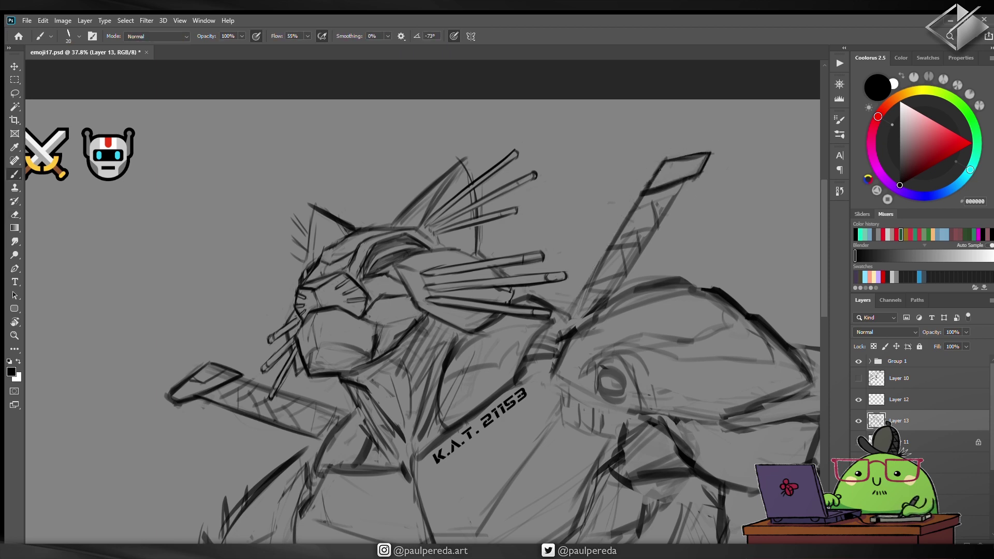
Step: Darken the helmet stroke and redraw the round eye on the shoulder armour with a larger brush
key(b)
scroll(601, 247, down, 2)
scroll(601, 247, left, 1)
drag(713, 207, 639, 247)
scroll(673, 233, right, 1)
key(bracketright)
key(bracketright)
drag(600, 293, 590, 270)
Step: Erase the thick armour strokes and redraw the armour as a thinner angular outline
key(e)
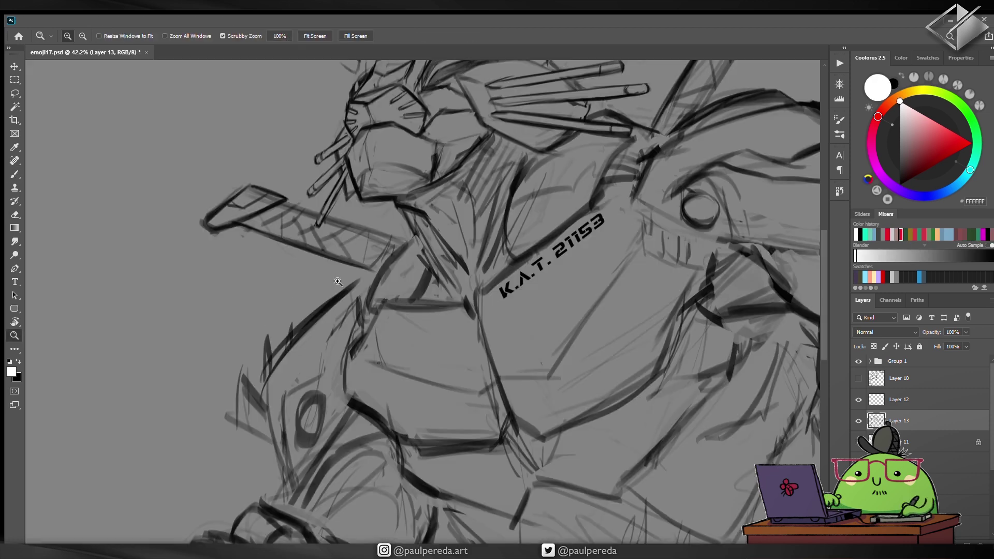
scroll(312, 304, down, 2)
drag(312, 304, 331, 331)
key(b)
drag(317, 274, 339, 306)
key(e)
drag(362, 222, 342, 269)
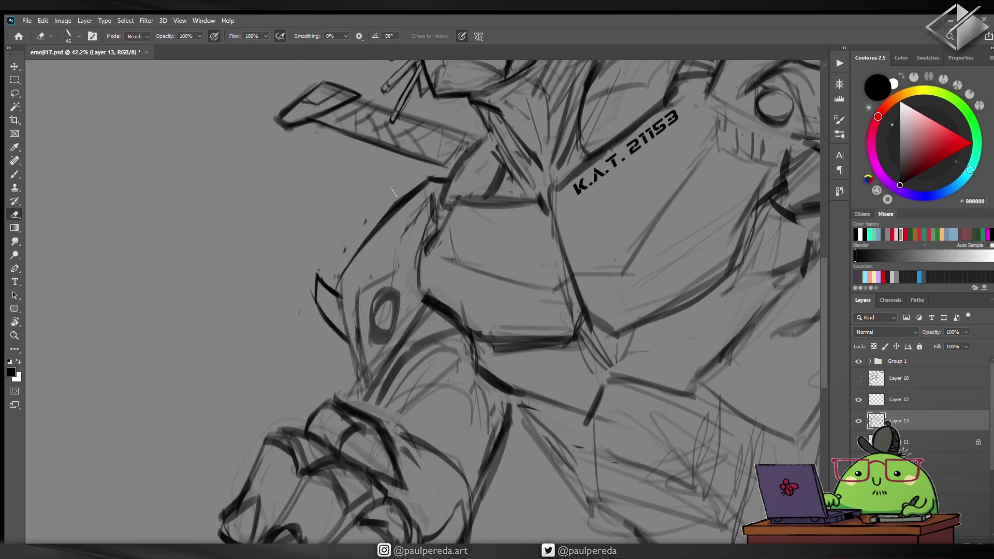
drag(314, 300, 356, 340)
drag(431, 211, 440, 270)
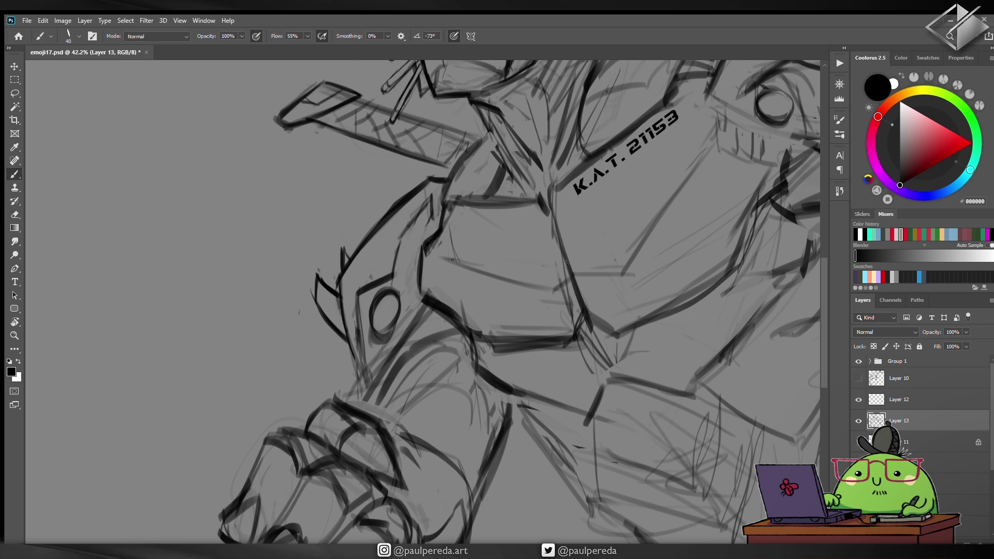
key(ctrl+0)
Step: Erase the ear's messy parallel strokes and redraw a cleaner ear outline with a thick line
key(b)
scroll(373, 226, up, 3)
drag(373, 227, 339, 279)
key(e)
key(b)
drag(357, 192, 342, 306)
key(e)
mouse_move(342, 239)
mouse_down()
mouse_move(324, 264)
mouse_move(352, 288)
mouse_move(358, 271)
mouse_up()
key(b)
key(e)
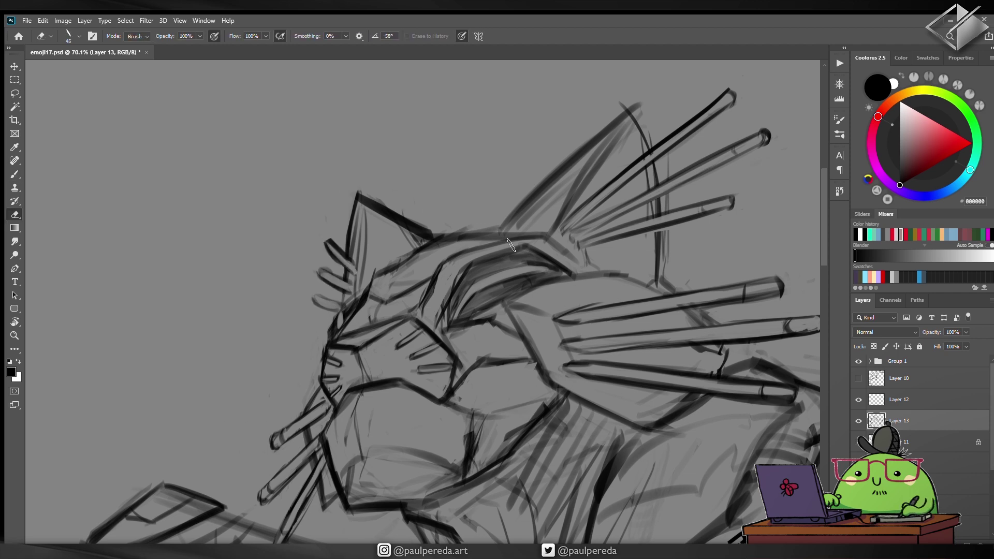
key(b)
drag(497, 230, 628, 113)
Step: Zoom out to the whole drawing, zoom in on the head, and mirror the view to check it
key(ctrl+0)
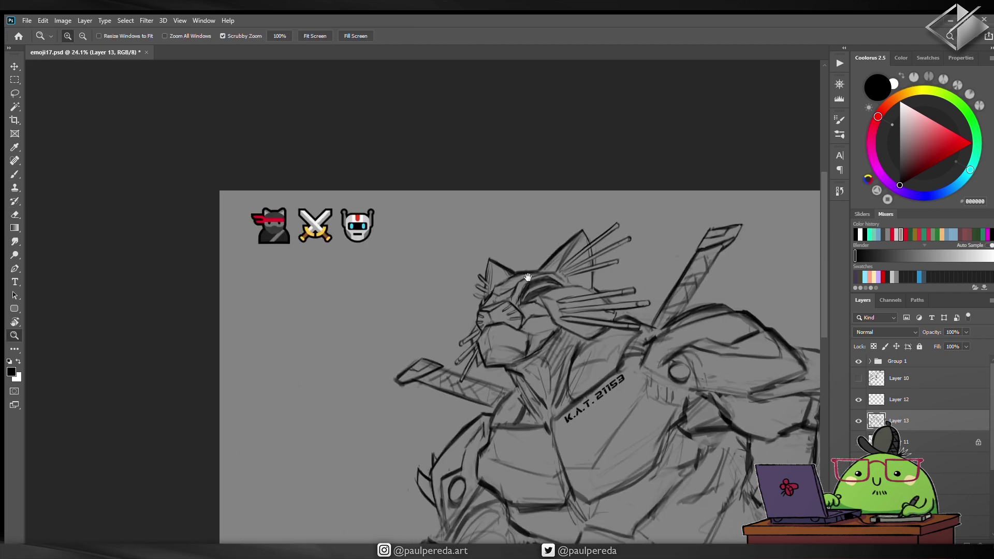
scroll(498, 239, up, 3)
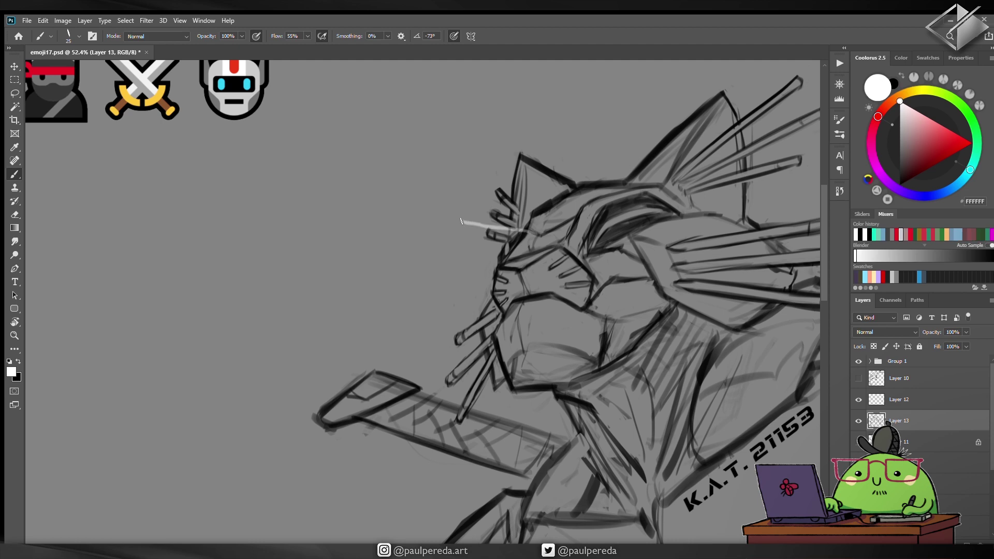
key(z)
drag(473, 222, 447, 231)
drag(355, 287, 424, 285)
key(h)
key(b)
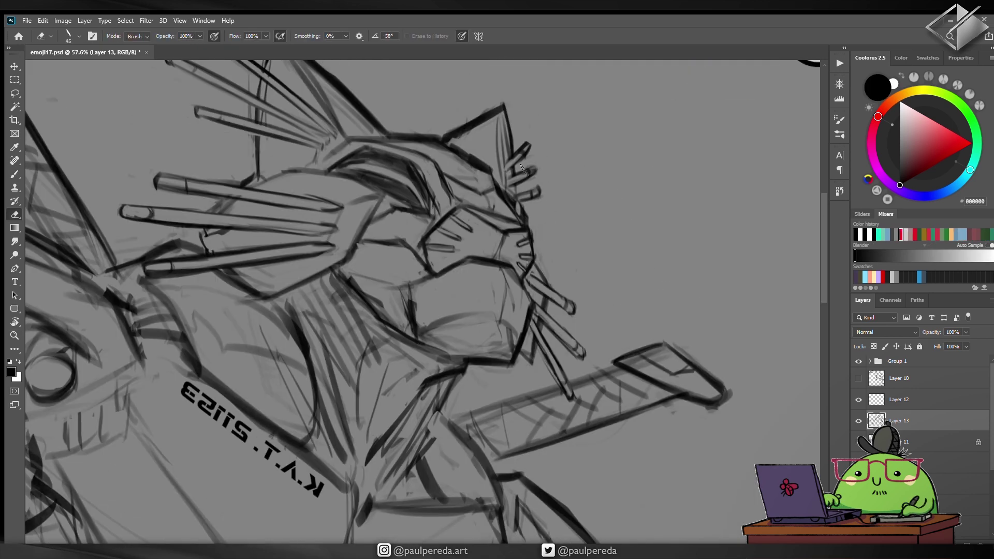
Step: Move Layer 12 below Layer 13 and set the paint colour to white
key(z)
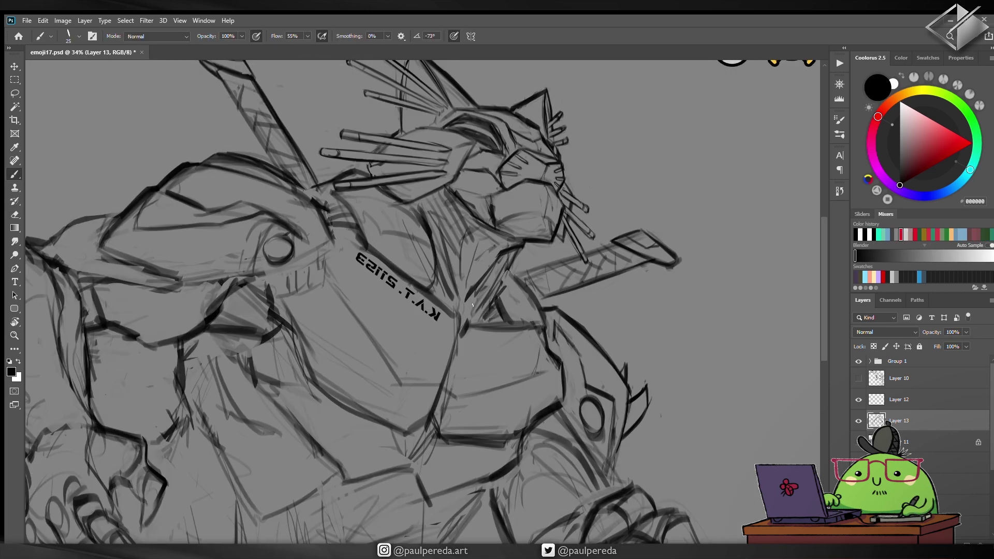
drag(470, 149, 434, 150)
drag(867, 398, 881, 431)
key(b)
key(x)
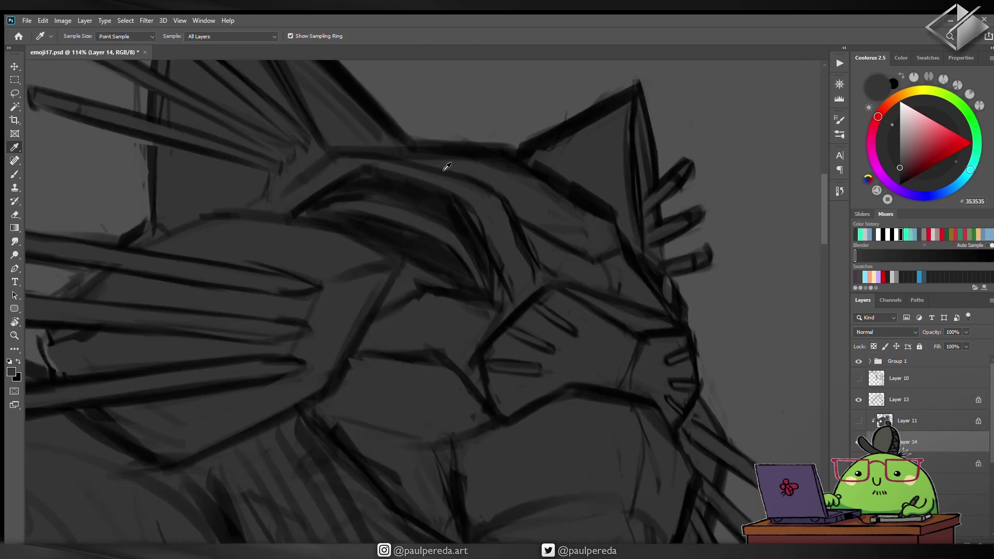
Step: Paint a teal glow over both eyes and sample that teal colour
drag(482, 284, 317, 208)
drag(665, 276, 669, 301)
key(i)
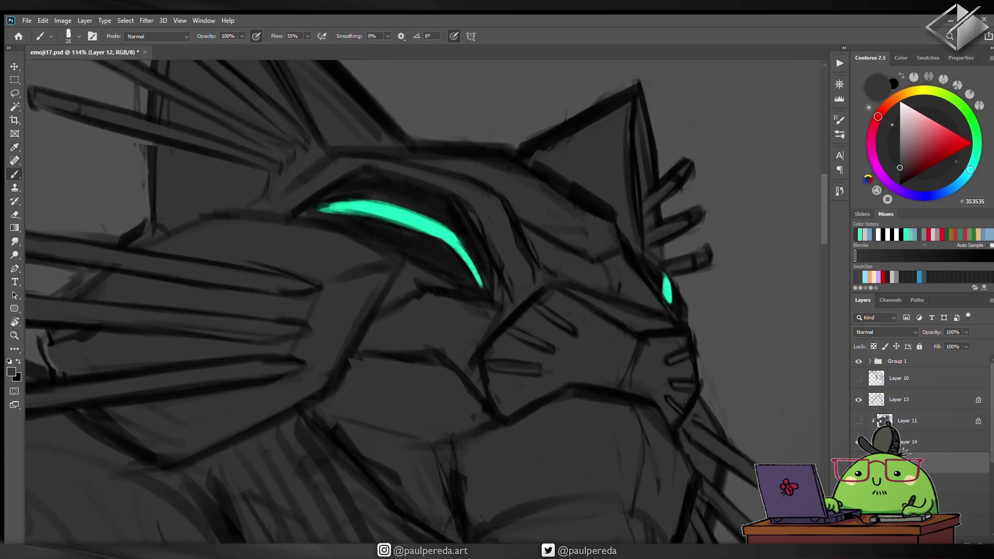
click(425, 229)
Step: Paint teal on the whisker and prong tips
key(b)
drag(348, 149, 361, 161)
drag(315, 187, 331, 195)
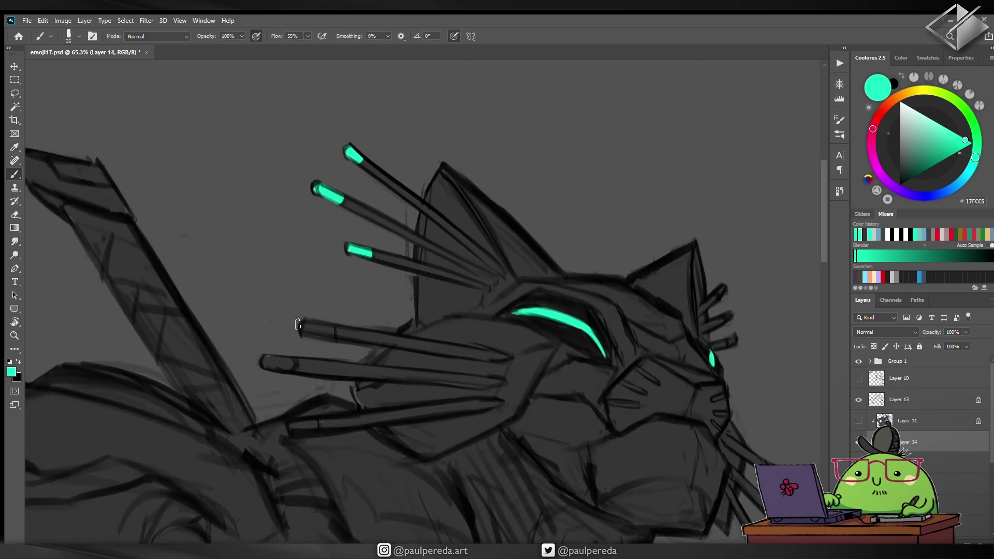
drag(303, 327, 332, 330)
drag(264, 362, 296, 365)
key(e)
scroll(433, 359, down, 3)
scroll(433, 360, down, 3)
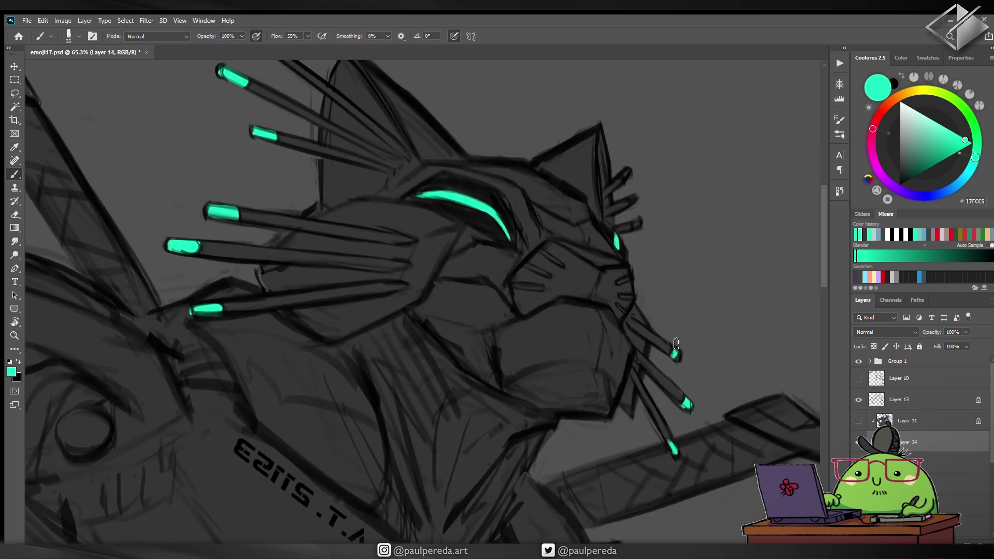
key(z)
scroll(279, 301, down, 3)
scroll(280, 301, up, 2)
Step: On a new layer, paint mid grey over the cat's face and snout
key(ctrl+shift+alt+n)
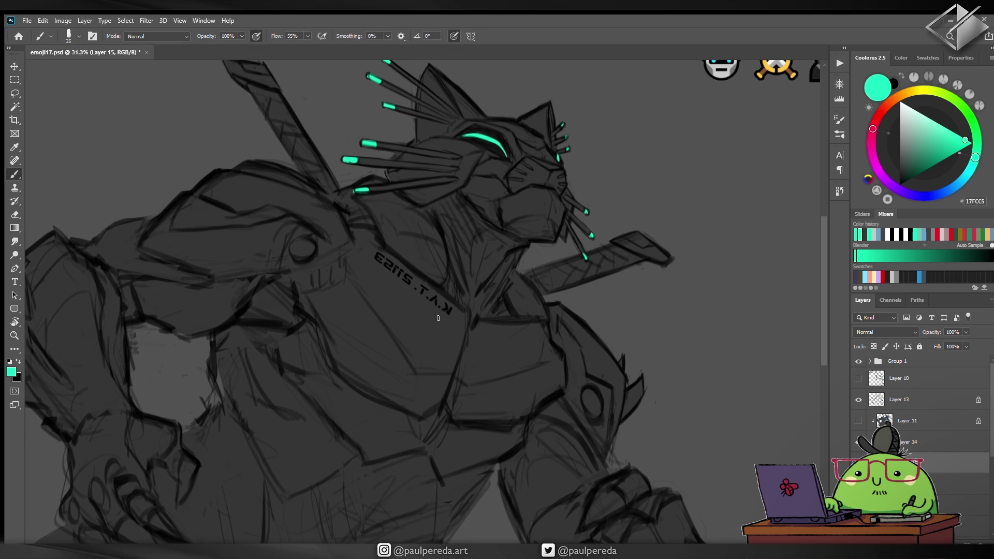
key(i)
click(529, 203)
key(b)
alt+click(543, 215)
mouse_move(513, 212)
mouse_down()
mouse_move(544, 215)
mouse_move(557, 188)
mouse_up()
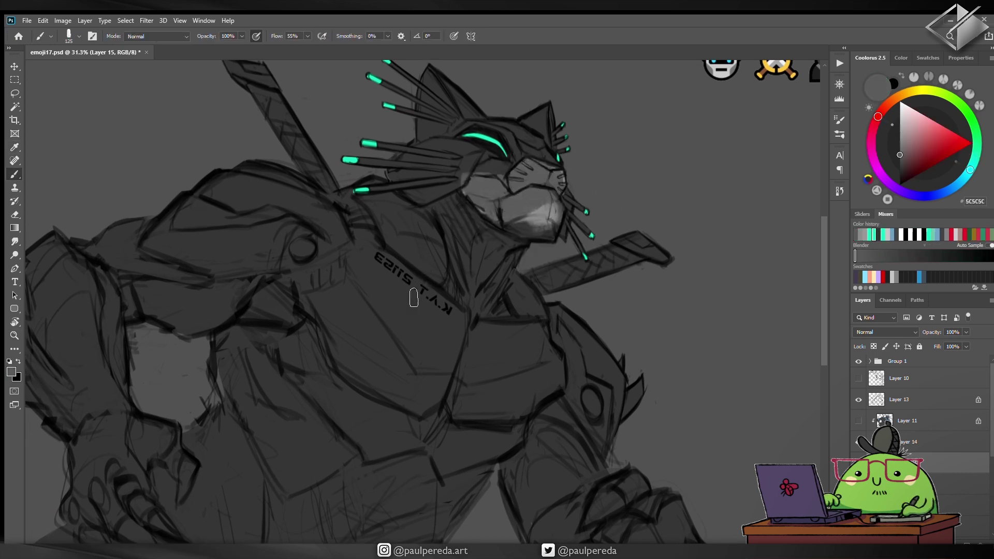
Step: Fill the cat's figure on the base layer with dark purple
key(d)
key(i)
key(alt+BackSpace)
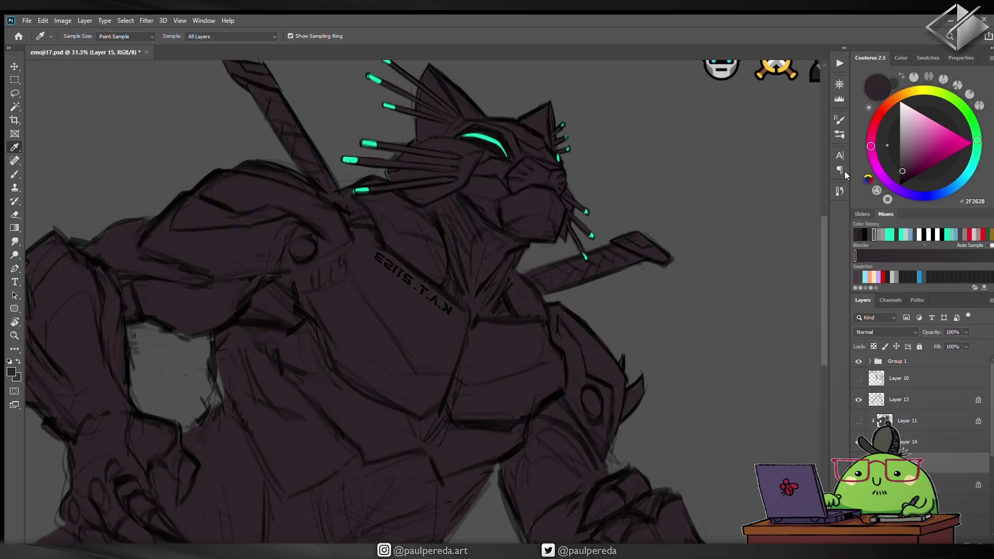
click(976, 140)
Step: Paint muted green over the cat's snout and ear
click(910, 159)
key(b)
drag(538, 197, 498, 212)
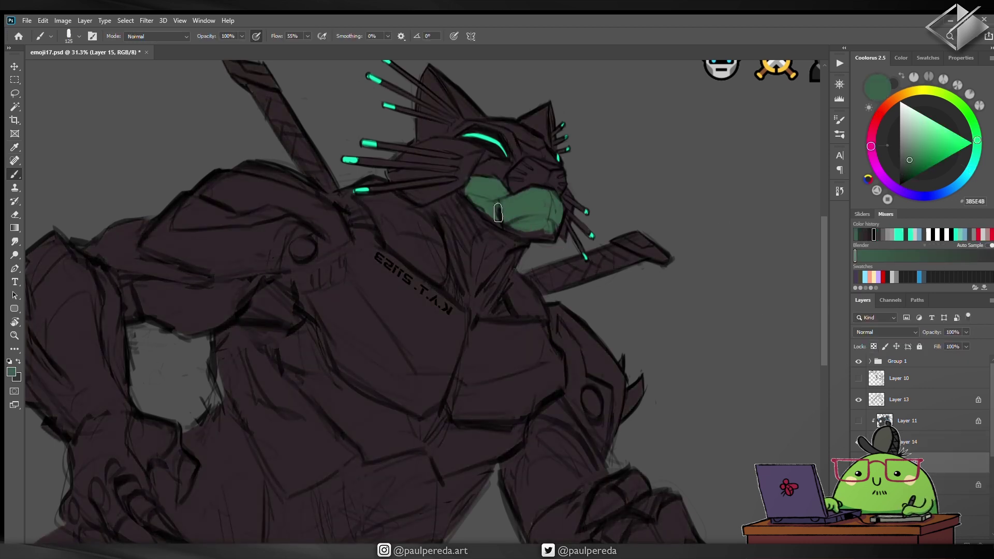
drag(417, 125, 446, 78)
key(i)
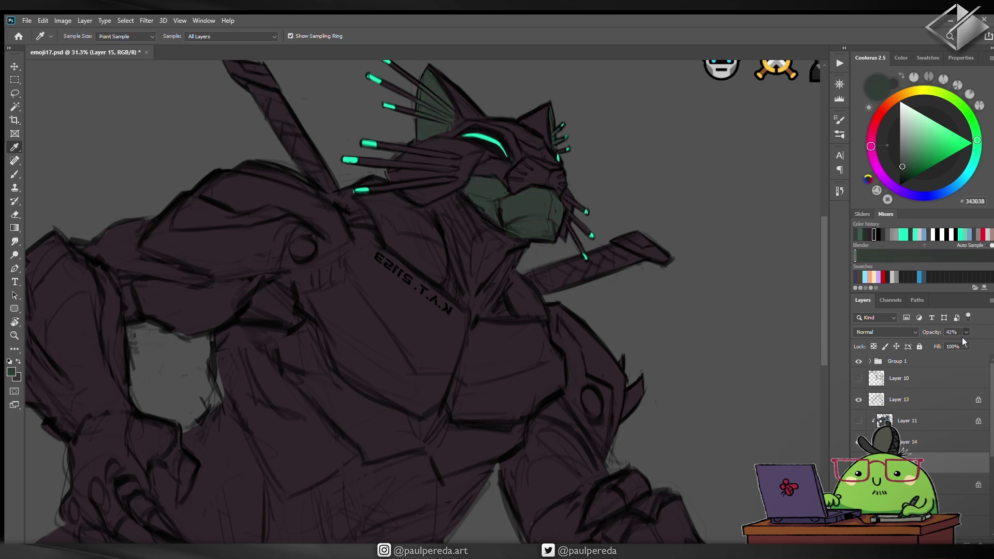
key(b)
Step: Paint grey-green down the neck and across the chest and torso
drag(445, 202, 487, 316)
drag(559, 331, 507, 409)
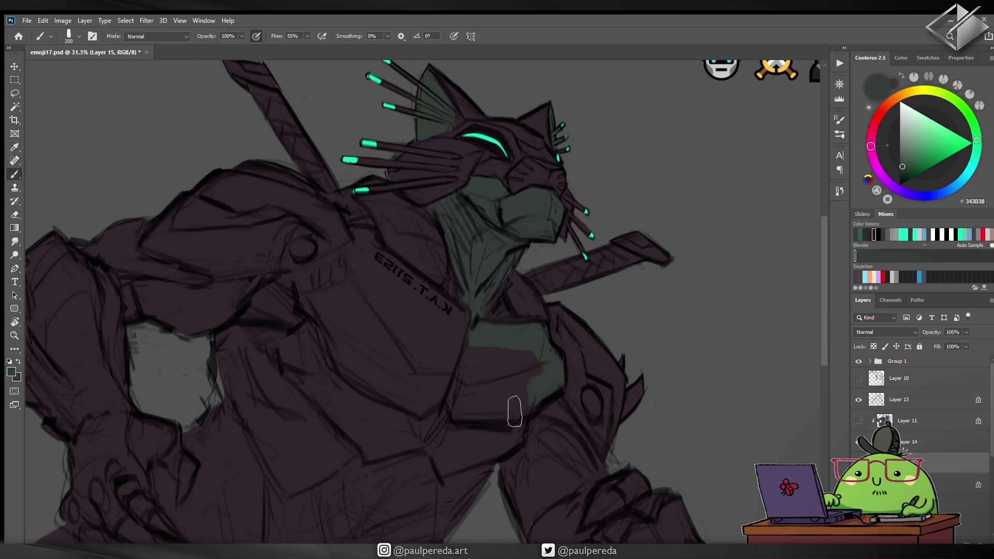
drag(450, 337, 549, 425)
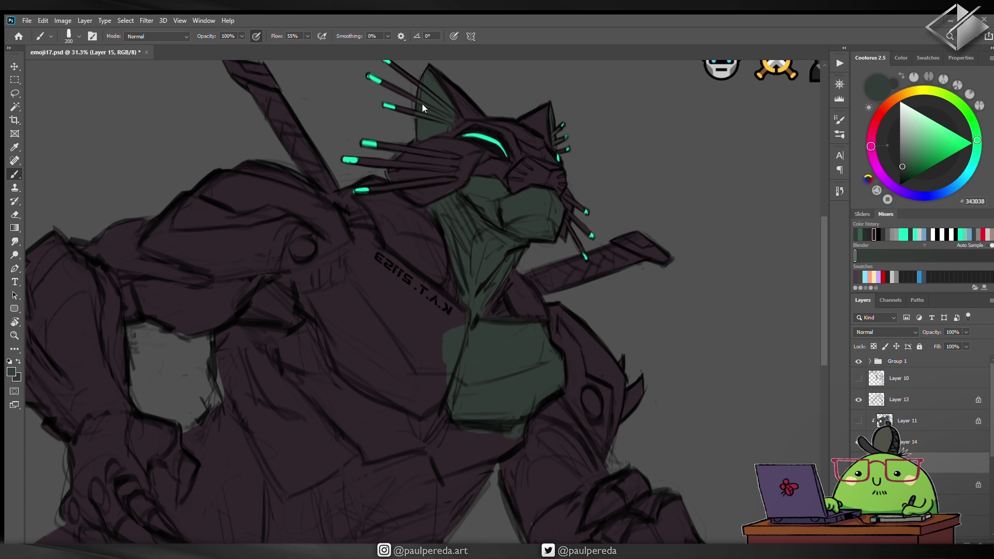
mouse_move(310, 290)
mouse_down()
mouse_move(412, 305)
mouse_move(466, 290)
mouse_up()
mouse_move(440, 414)
mouse_down()
mouse_move(404, 357)
mouse_move(326, 317)
mouse_up()
scroll(327, 317, down, 3)
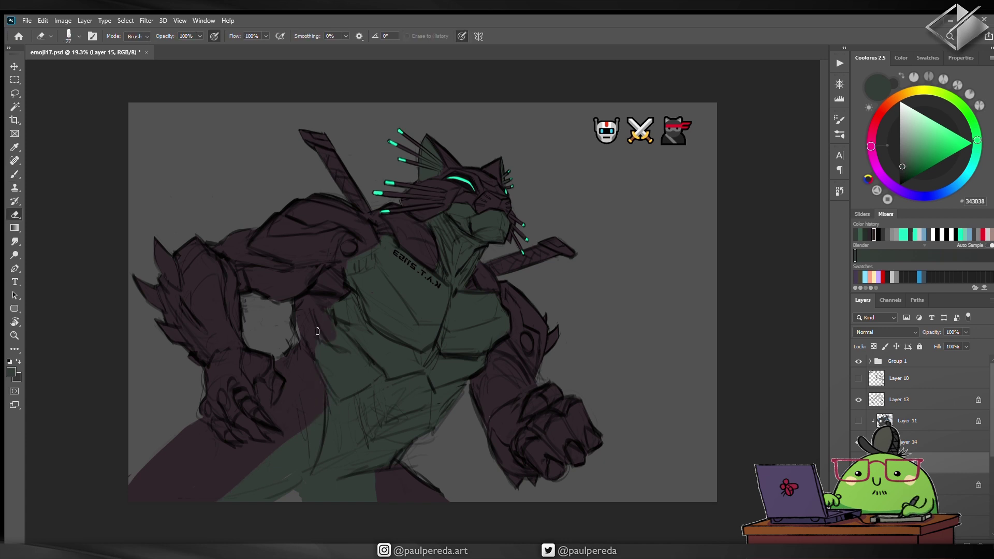
key(i)
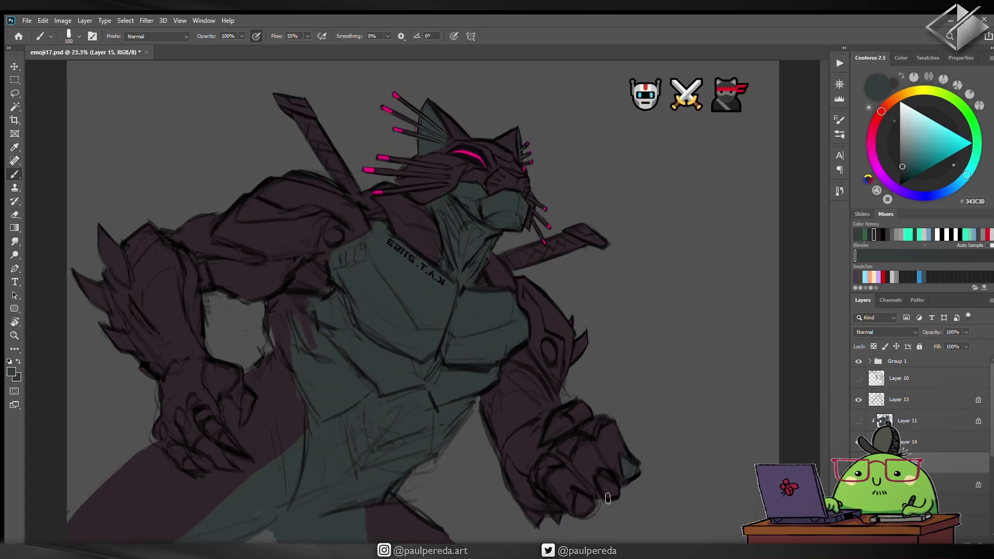
Step: Zoom in on the face, paint a pink slash along the muzzle, and tidy it with the eraser
key(z)
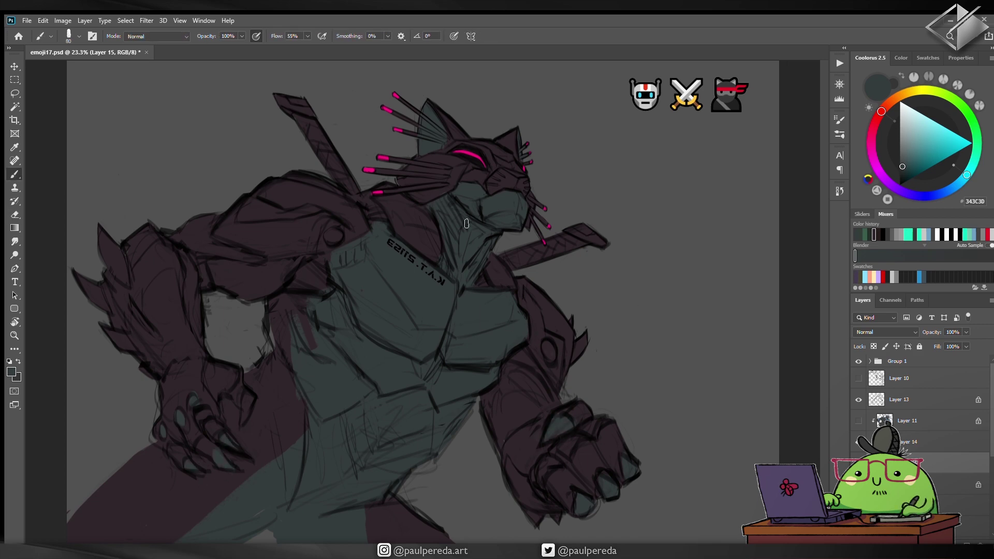
click(577, 215)
drag(577, 215, 538, 256)
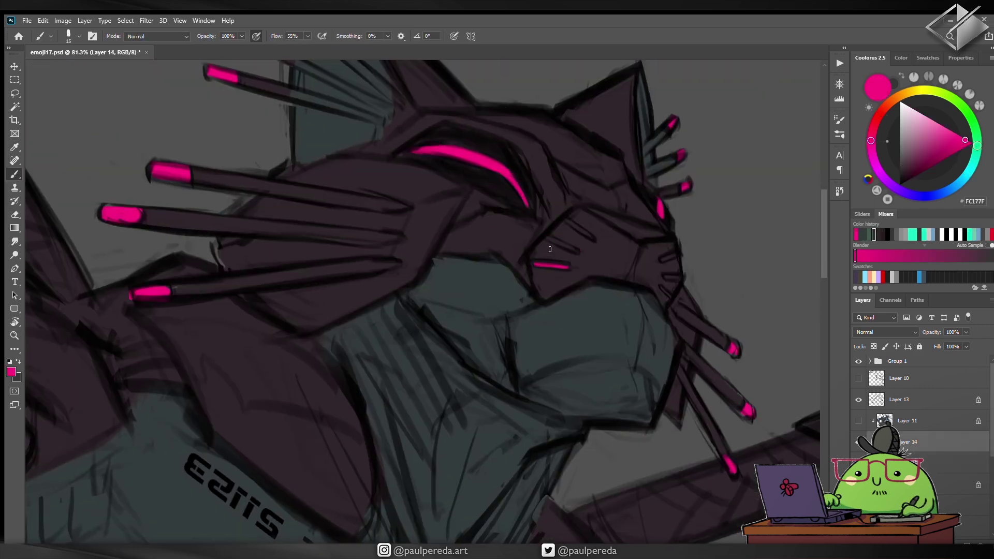
drag(567, 220, 587, 237)
key(e)
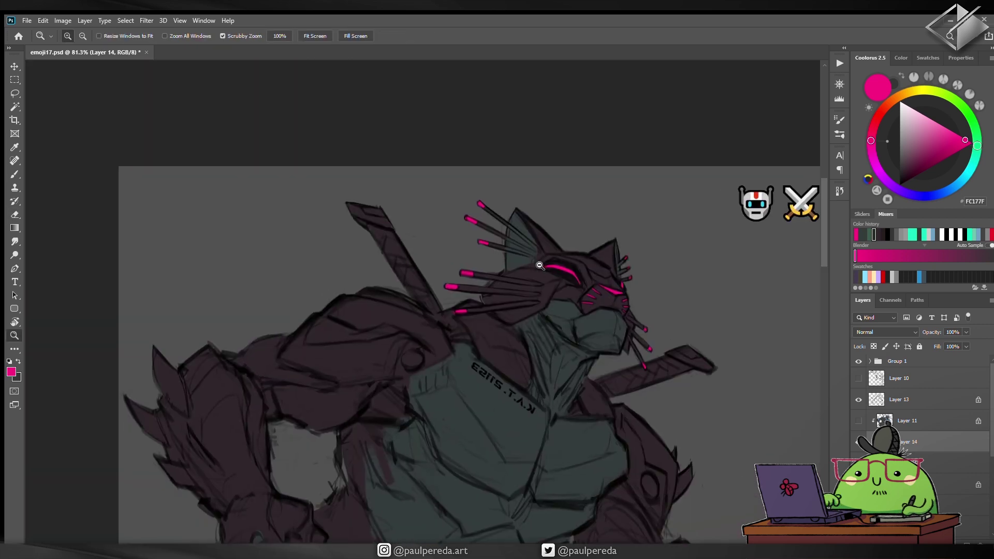
drag(651, 269, 585, 284)
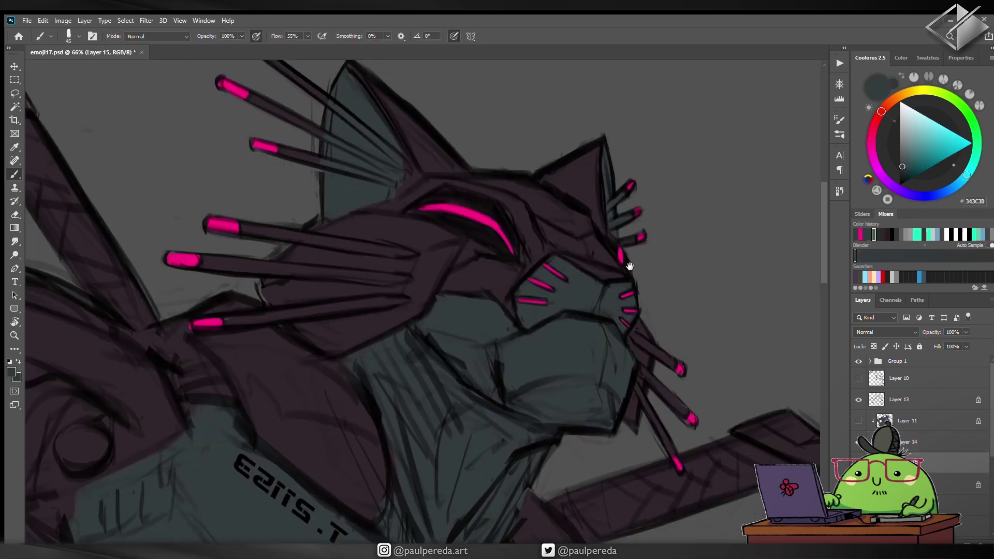
drag(480, 346, 502, 298)
key(e)
scroll(355, 147, up, 2)
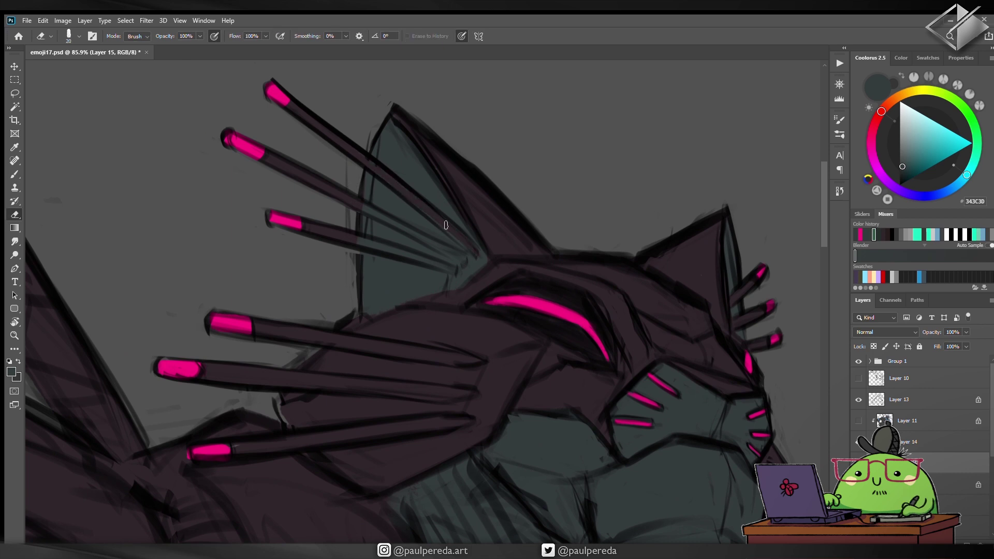
key(b)
scroll(453, 273, up, 2)
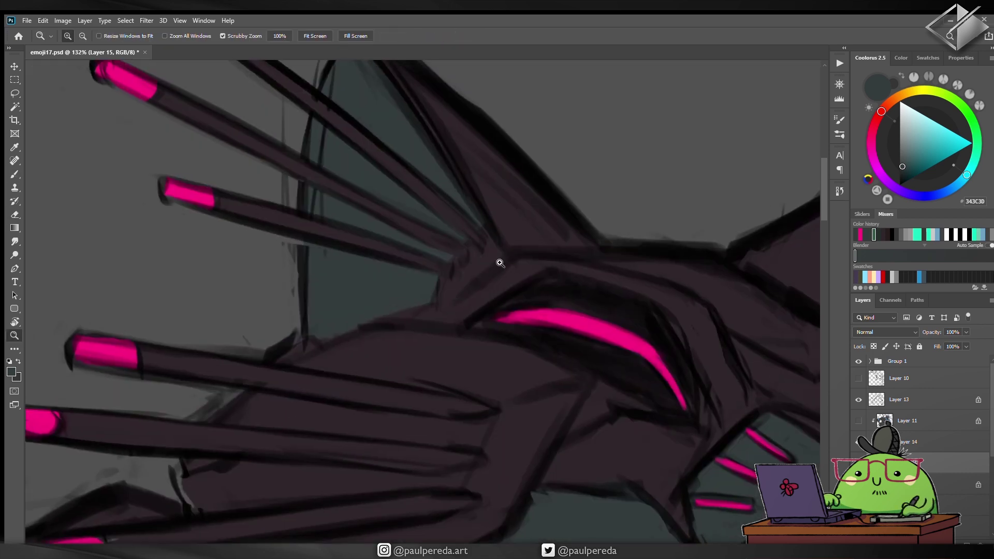
scroll(296, 335, down, 6)
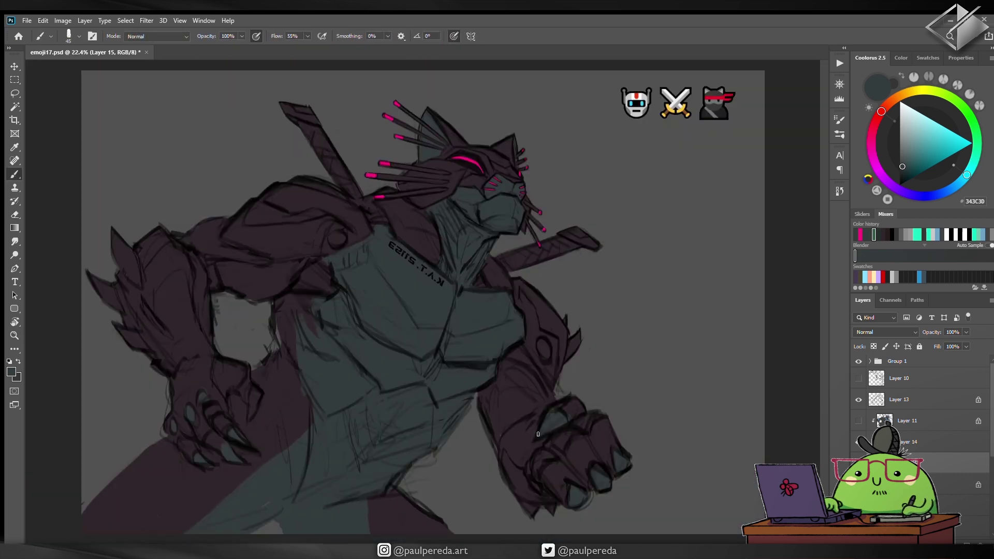
Step: On a new layer, paint dark purple 442F3F over the shoulder and arm armour and spikes
key(i)
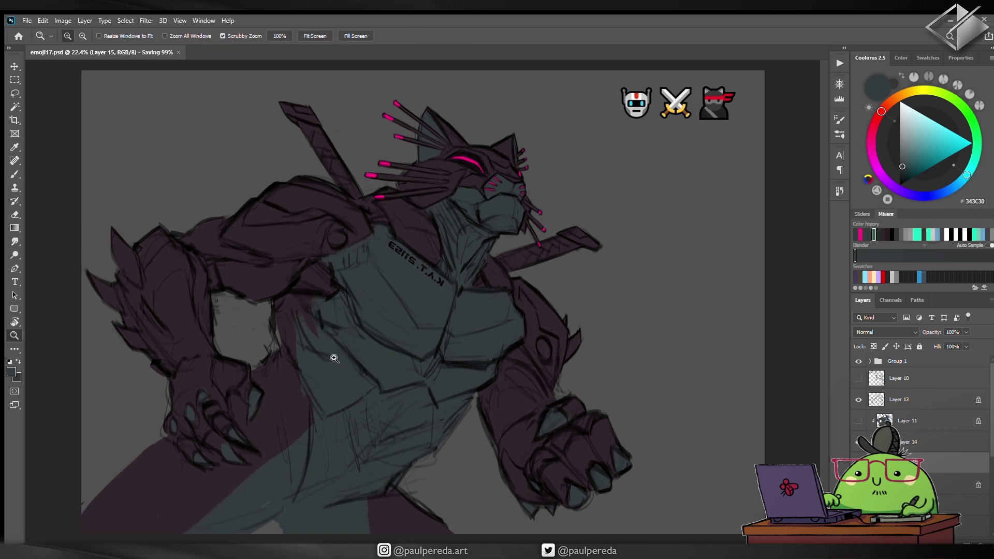
click(873, 157)
key(ctrl+shift+alt+n)
key(b)
drag(233, 243, 331, 244)
drag(269, 207, 341, 223)
drag(523, 290, 559, 373)
mouse_move(187, 357)
mouse_down()
mouse_move(130, 248)
mouse_move(170, 347)
mouse_up()
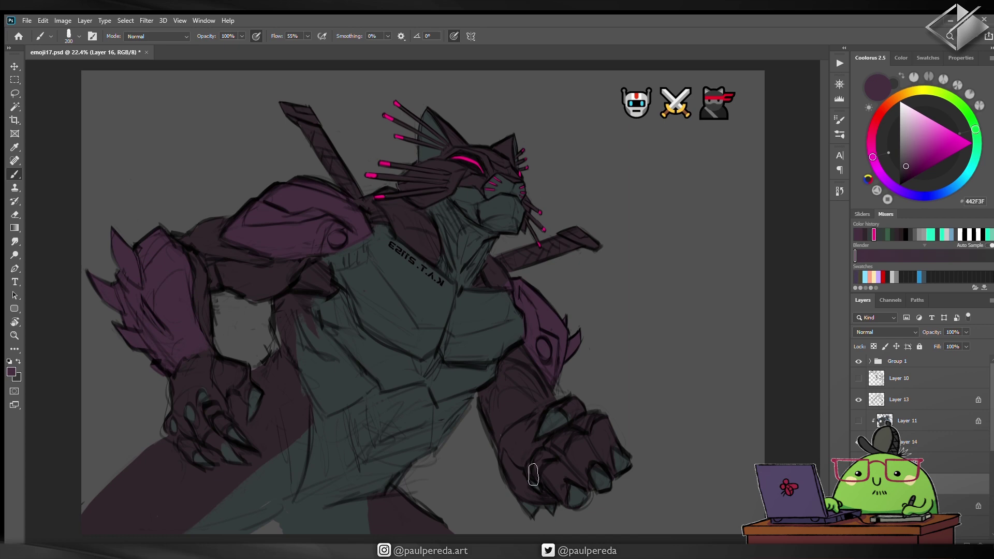
Step: Erase purple overspill, then sample the dark grey-green body colour with a smaller brush
key(e)
scroll(508, 177, up, 3)
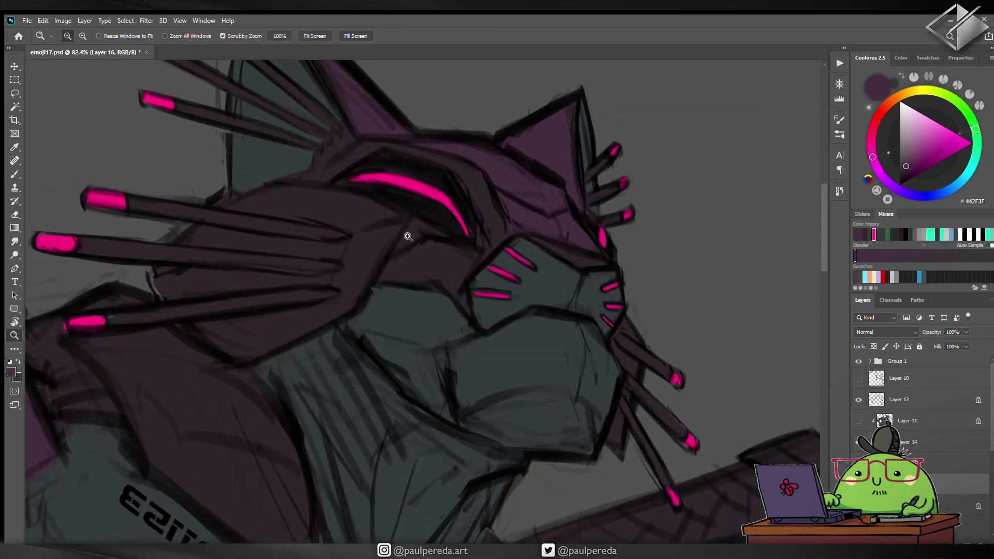
scroll(288, 278, up, 1)
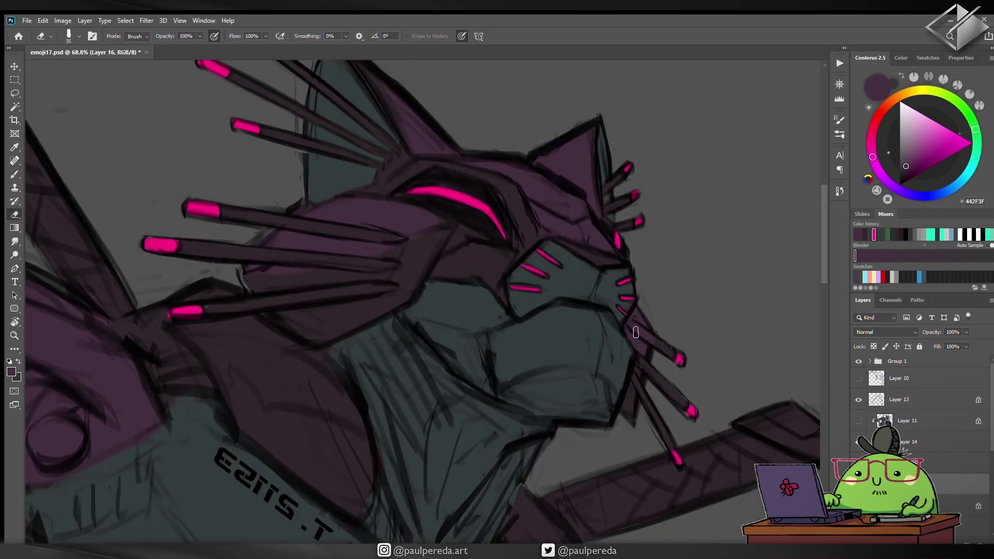
key(b)
scroll(419, 252, down, 3)
scroll(419, 252, up, 3)
scroll(421, 271, down, 5)
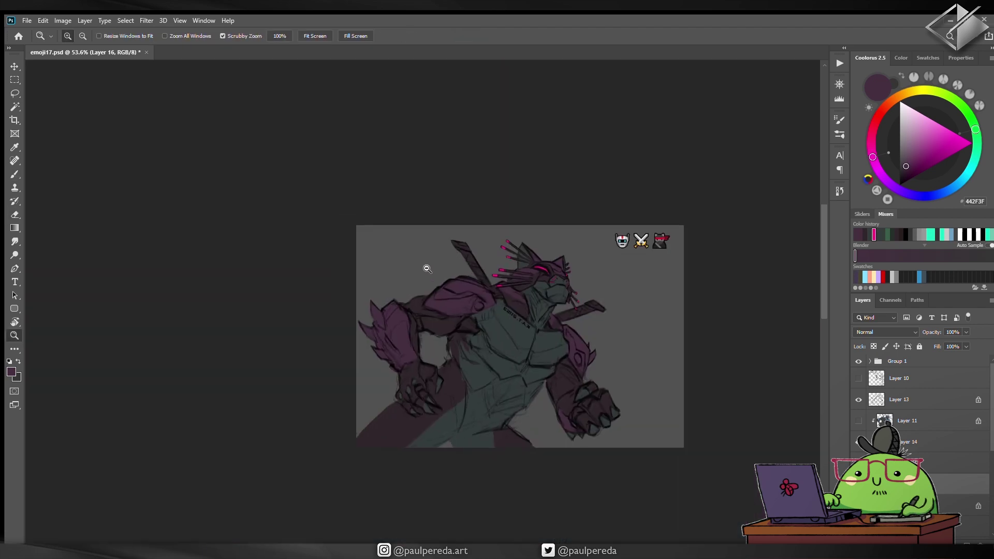
scroll(310, 223, up, 2)
scroll(625, 380, up, 1)
alt+click(625, 379)
scroll(625, 379, up, 1)
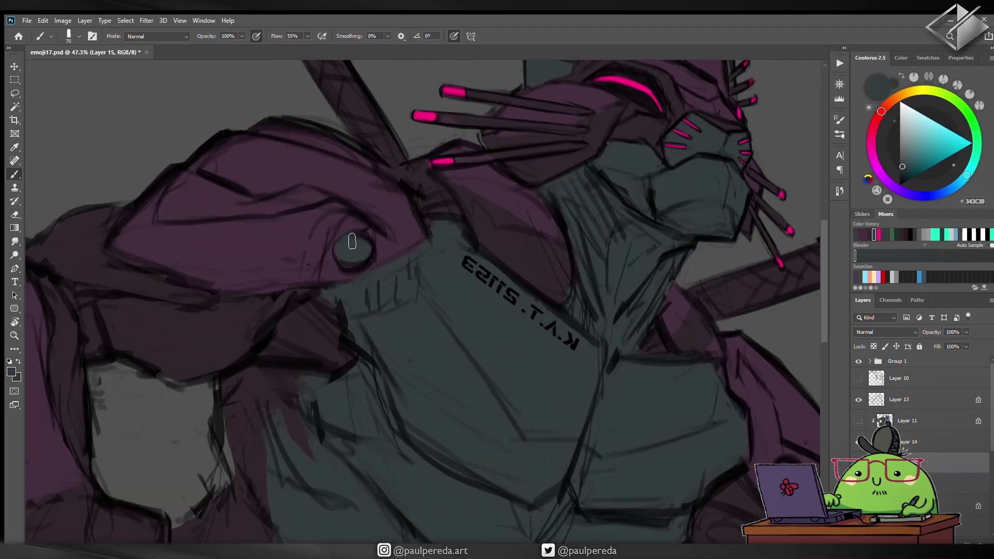
scroll(571, 372, up, 1)
scroll(651, 373, down, 2)
scroll(449, 300, up, 2)
key(bracketleft)
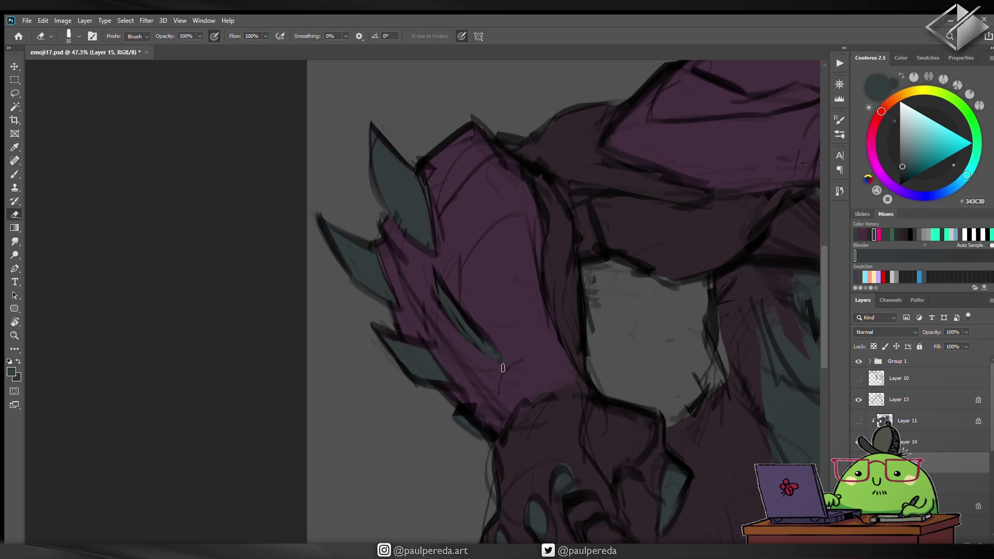
scroll(484, 352, down, 1)
Step: Resample the armour purple, paint over the left arm armour, then sample the near-black purple shadow
alt+click(506, 466)
key(ctrl+shift+alt+n)
mouse_move(505, 466)
mouse_down()
mouse_move(512, 364)
mouse_move(304, 302)
mouse_up()
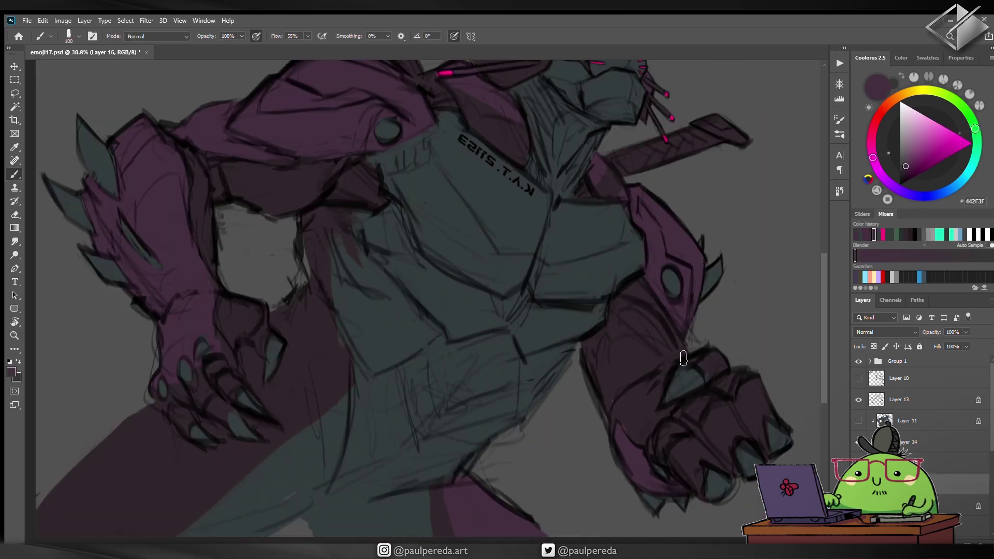
mouse_move(466, 317)
mouse_down()
mouse_move(433, 317)
mouse_move(456, 317)
mouse_up()
key(e)
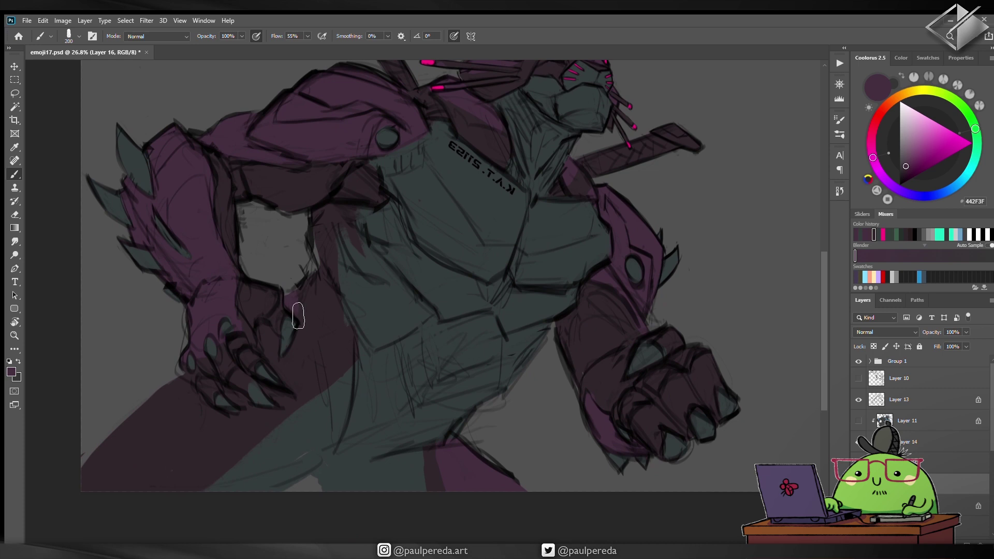
key(b)
drag(317, 244, 250, 294)
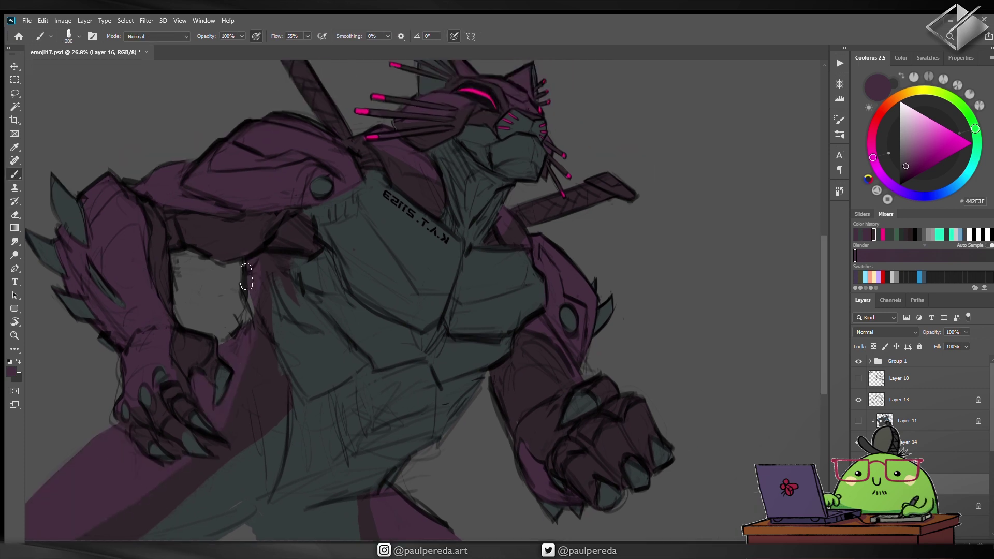
alt+click(251, 293)
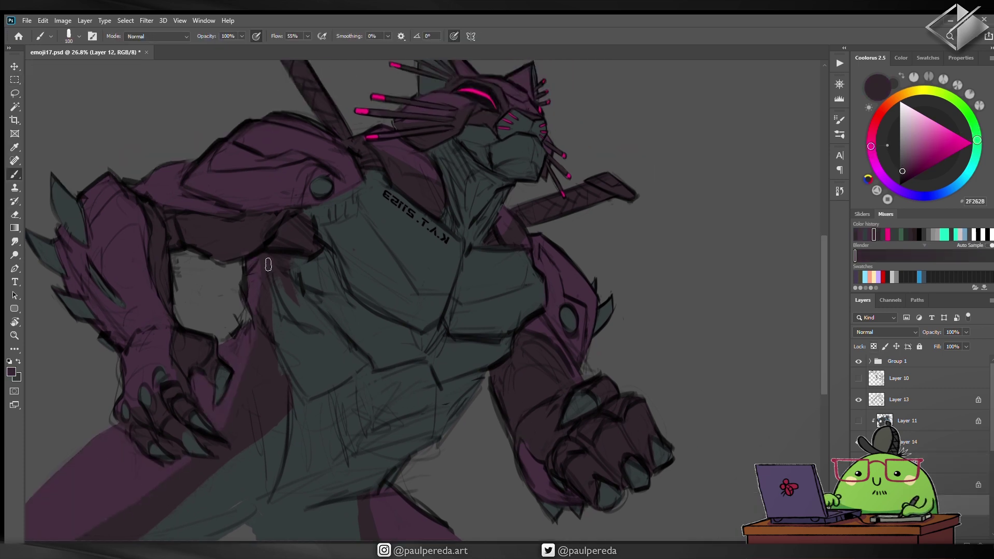
Step: Flip the canvas horizontally to check it, then sample the head-rod grey onto a new layer
key(e)
scroll(256, 282, down, 1)
key(h)
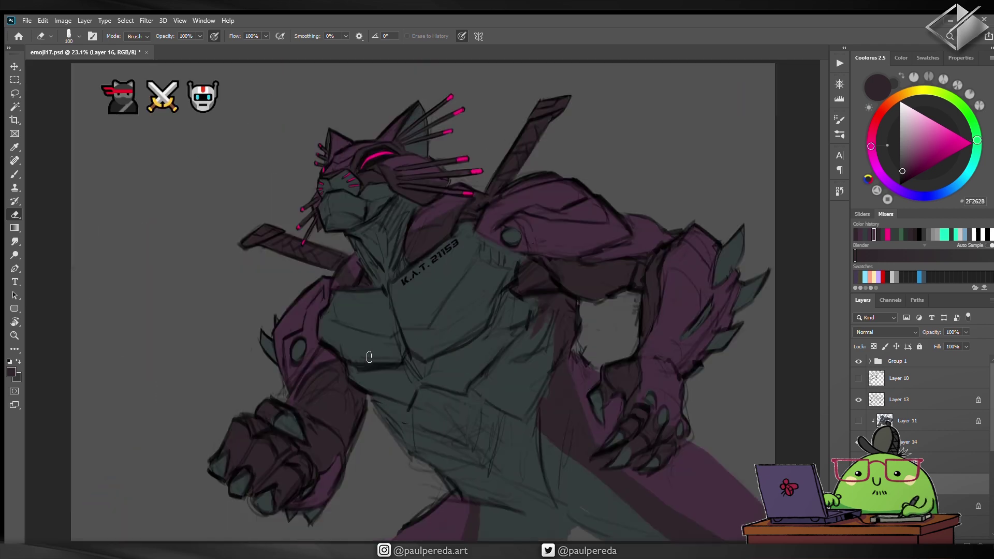
scroll(369, 356, up, 3)
key(i)
click(398, 154)
key(b)
key(ctrl+shift+alt+n)
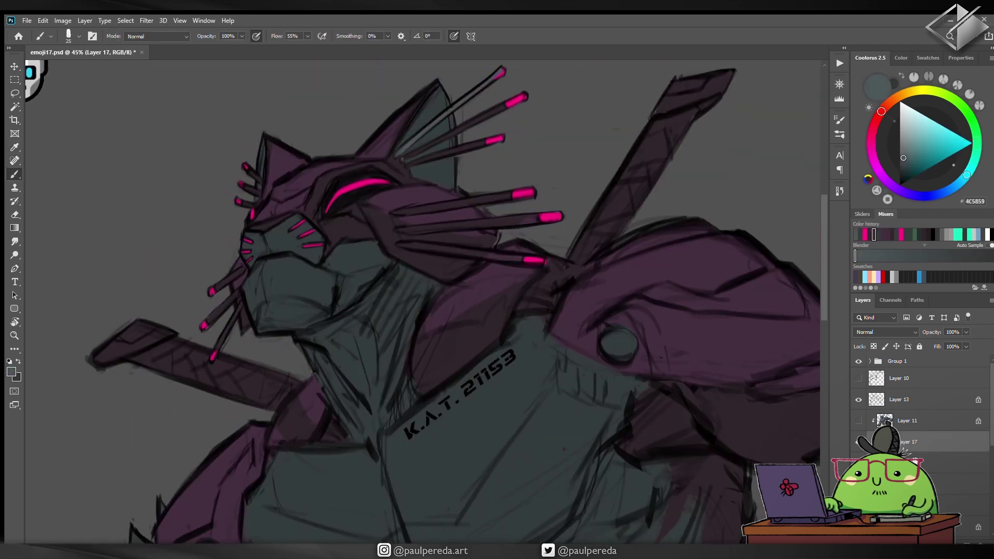
Step: Paint a light grey highlight along a pink-tipped head rod on a layer below the rods
key(ctrl+bracketleft)
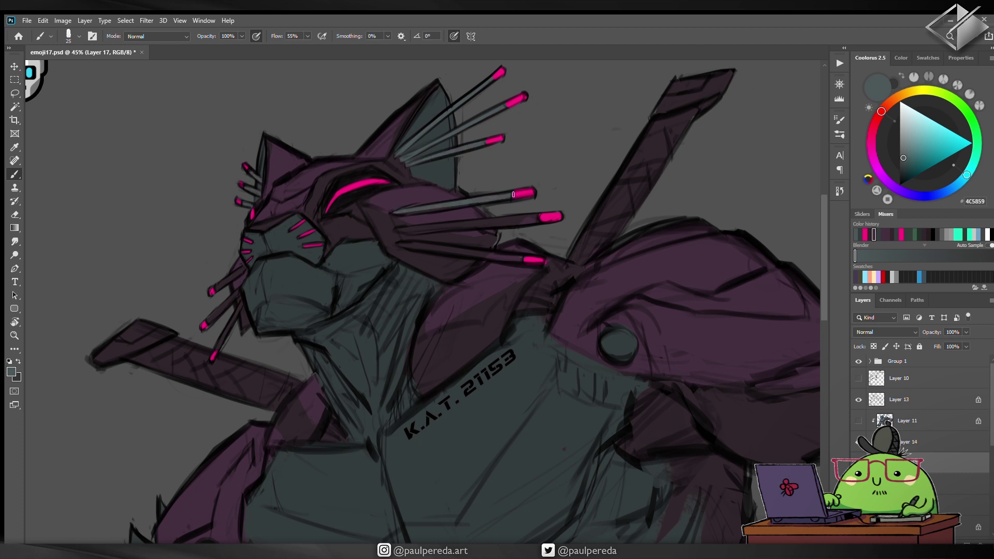
drag(551, 218, 401, 228)
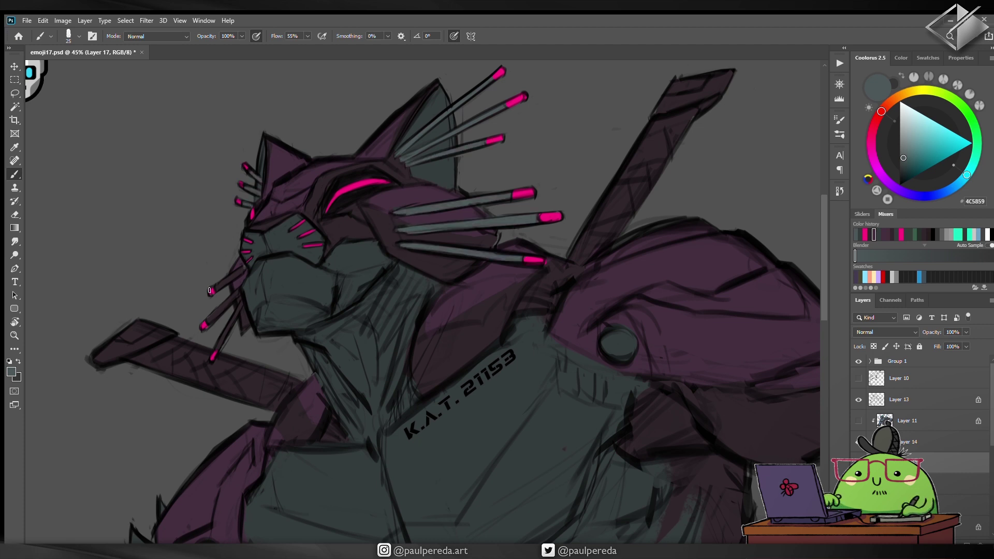
key(ctrl+0)
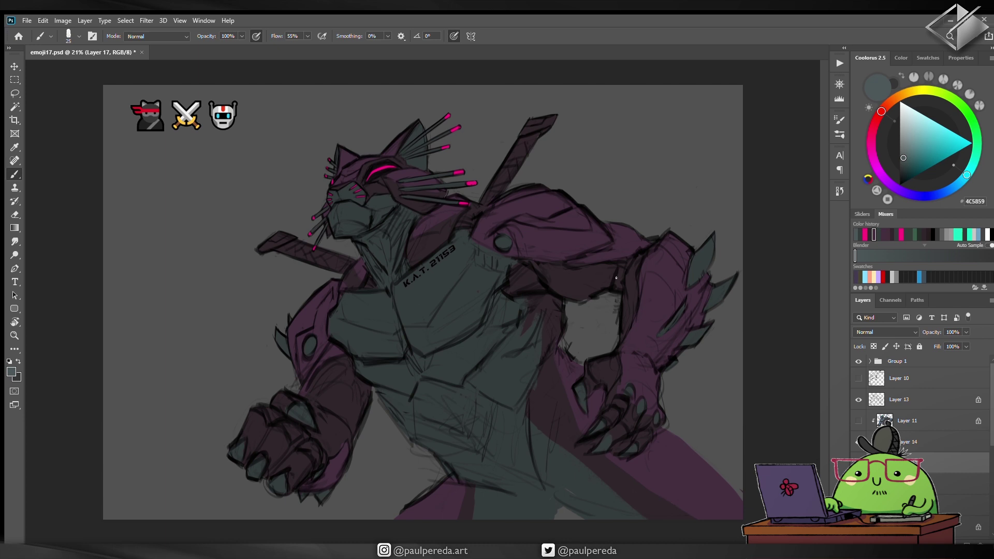
Step: Add a body-shading layer below Layer 14, merge it into the shading, and add a clipped Layer 19
key(ctrl+shift+alt+n)
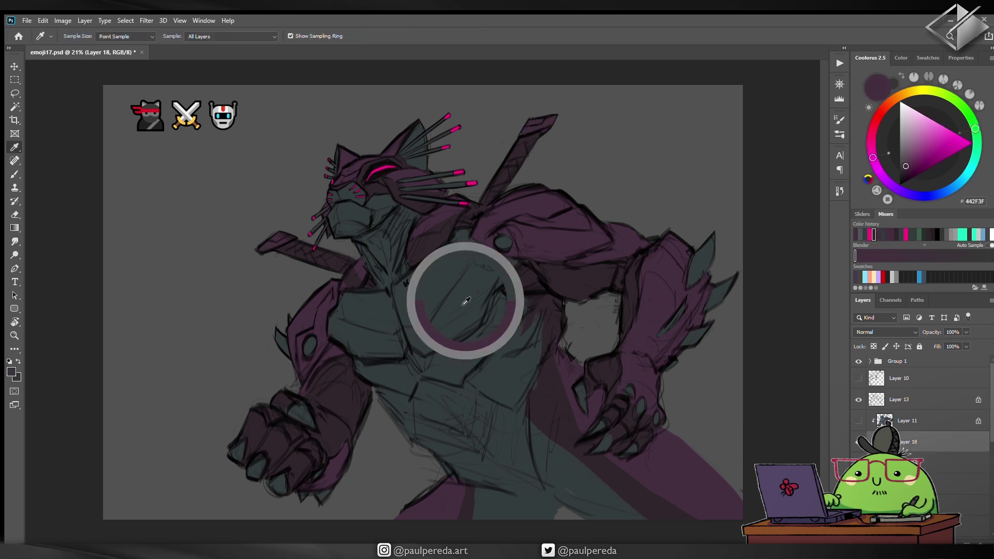
alt+click(461, 297)
key(ctrl+bracketleft)
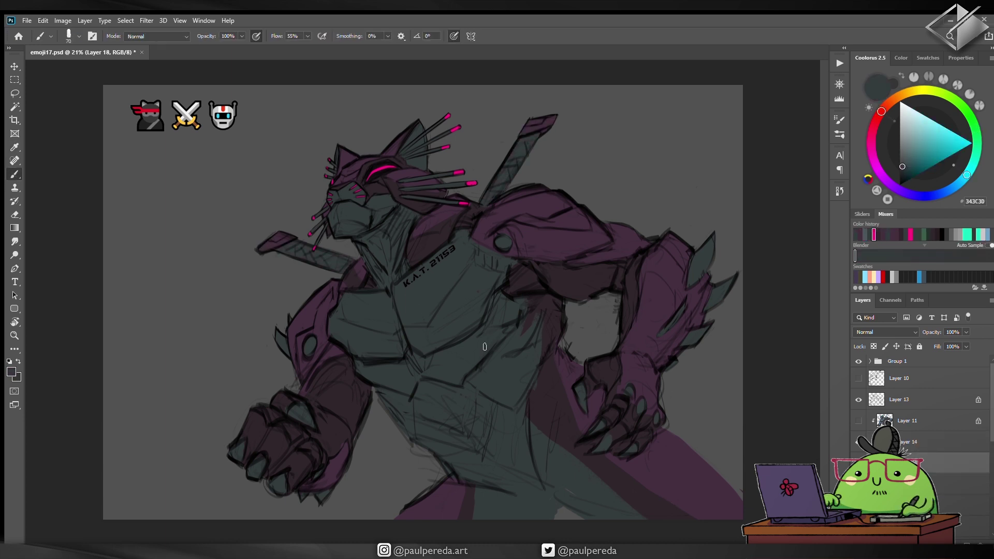
key(v)
key(i)
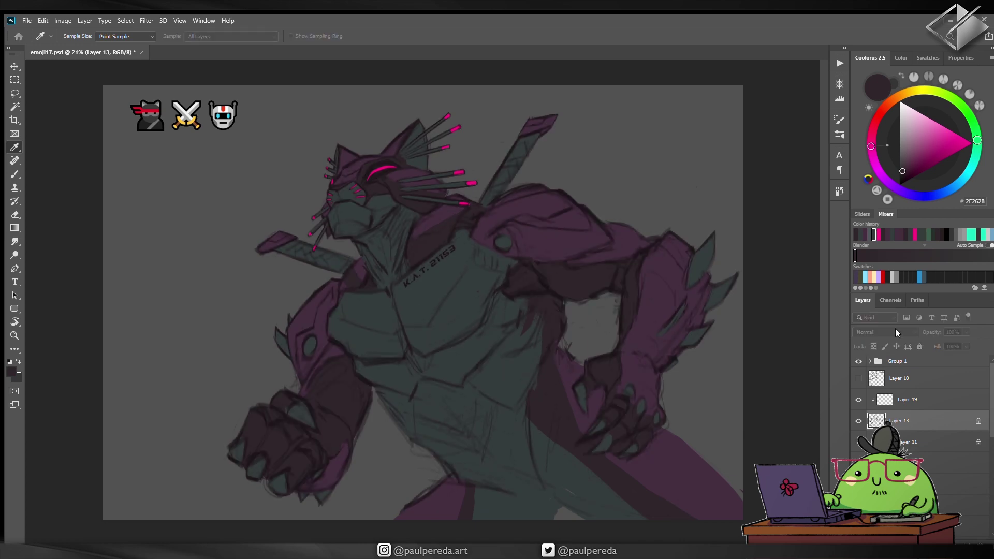
key(alt+bracketright)
Step: Paint cream rim light along the body, shoulder and sword edge
click(871, 279)
key(b)
drag(560, 300, 574, 360)
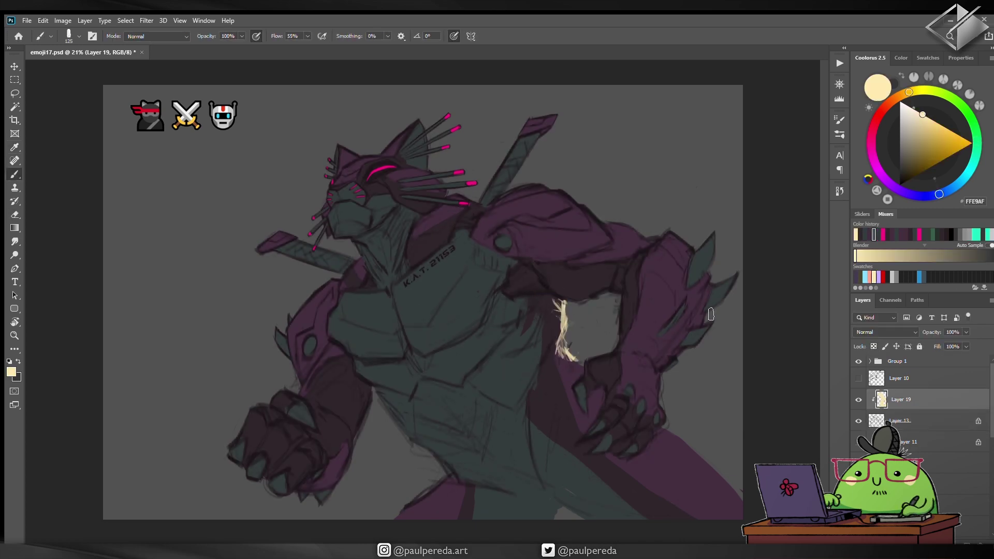
drag(660, 236, 569, 200)
drag(507, 189, 558, 115)
Step: Zoom in on the head and add cream rim light along its spikes and top edge
key(z)
mouse_move(363, 150)
mouse_down()
mouse_move(536, 216)
mouse_move(521, 256)
mouse_up()
key(b)
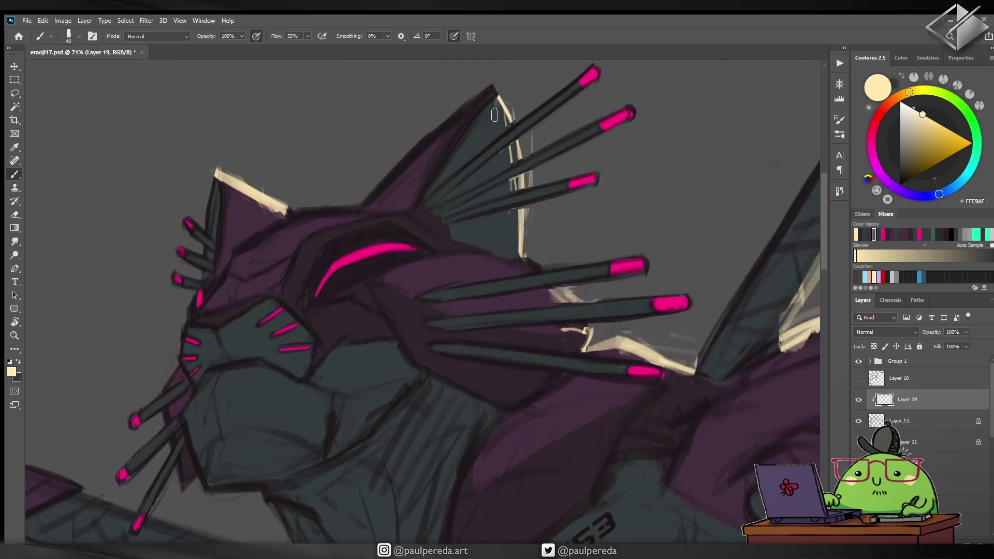
key(e)
drag(595, 181, 466, 222)
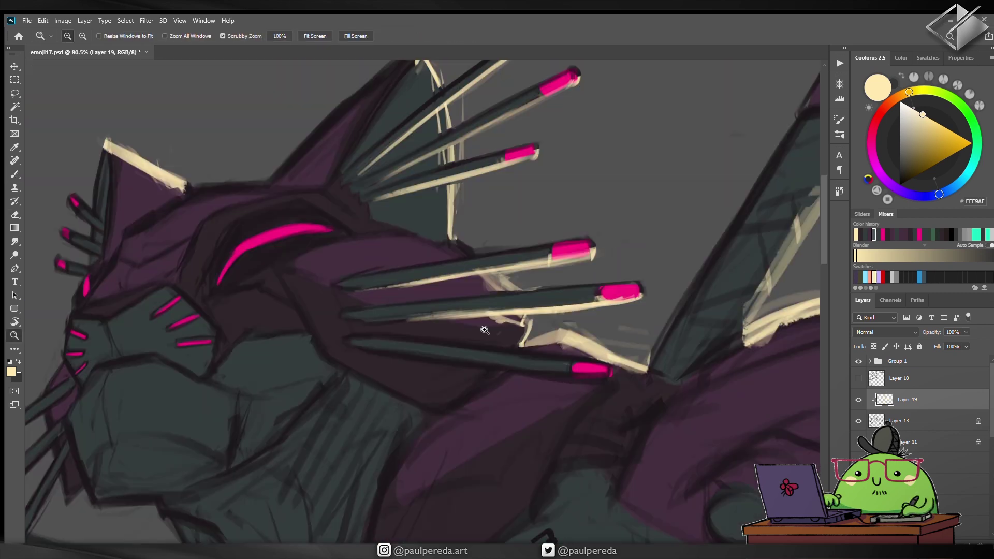
key(z)
mouse_move(466, 326)
mouse_down()
mouse_move(424, 327)
mouse_move(451, 326)
mouse_up()
key(e)
key(b)
drag(435, 243, 369, 257)
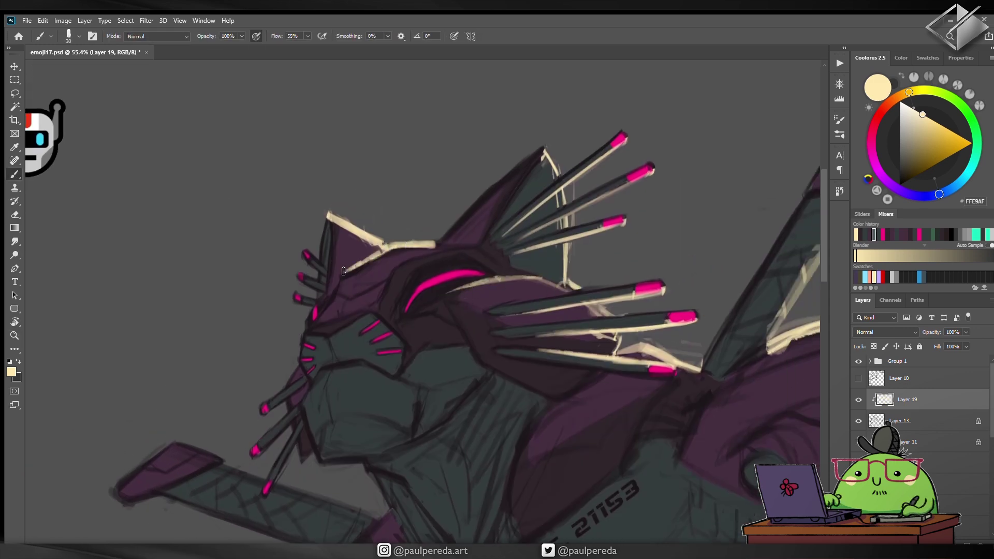
Step: Paint cream rim light along the forearm and fist with a larger brush
scroll(519, 333, down, 3)
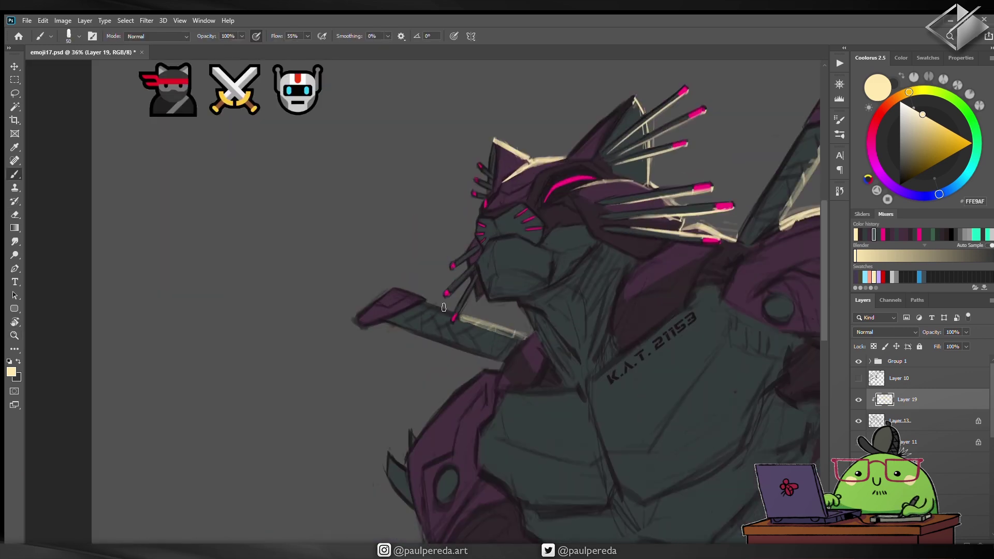
mouse_move(462, 394)
mouse_down()
mouse_move(397, 309)
mouse_move(421, 259)
mouse_up()
key(bracketright)
key(bracketright)
key(bracketright)
drag(432, 292, 362, 453)
drag(373, 394, 316, 437)
scroll(344, 430, down, 2)
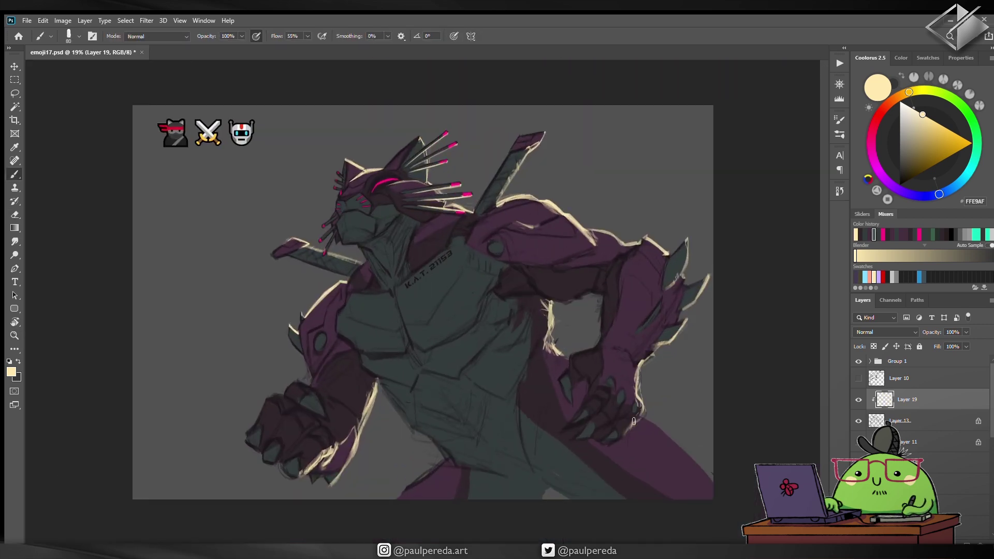
Step: Zoom out, duplicate Group 2, and add a new Layer 20 clipped to the copy
key(e)
key(z)
scroll(485, 281, down, 1)
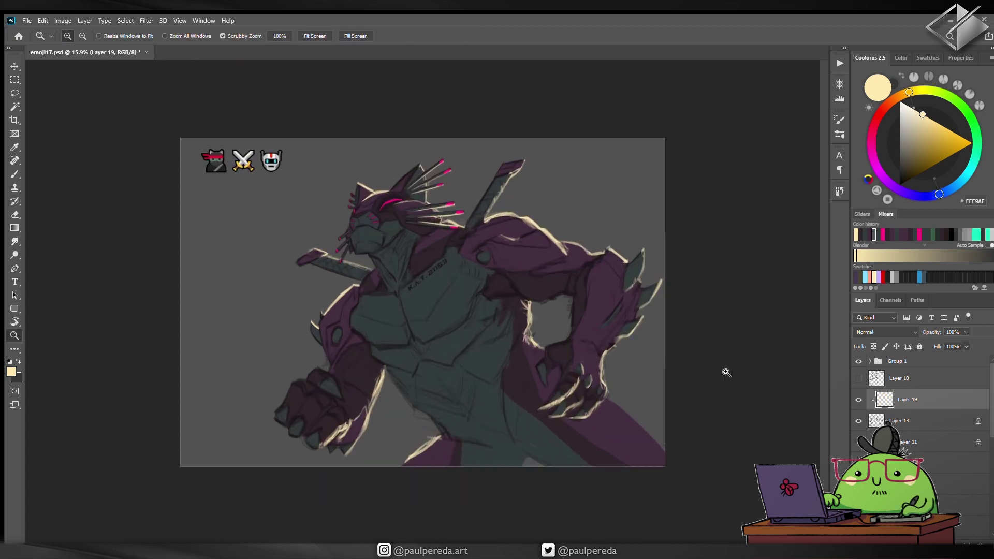
ctrl+click(485, 281)
key(ctrl+j)
key(ctrl+e)
key(ctrl+shift+n)
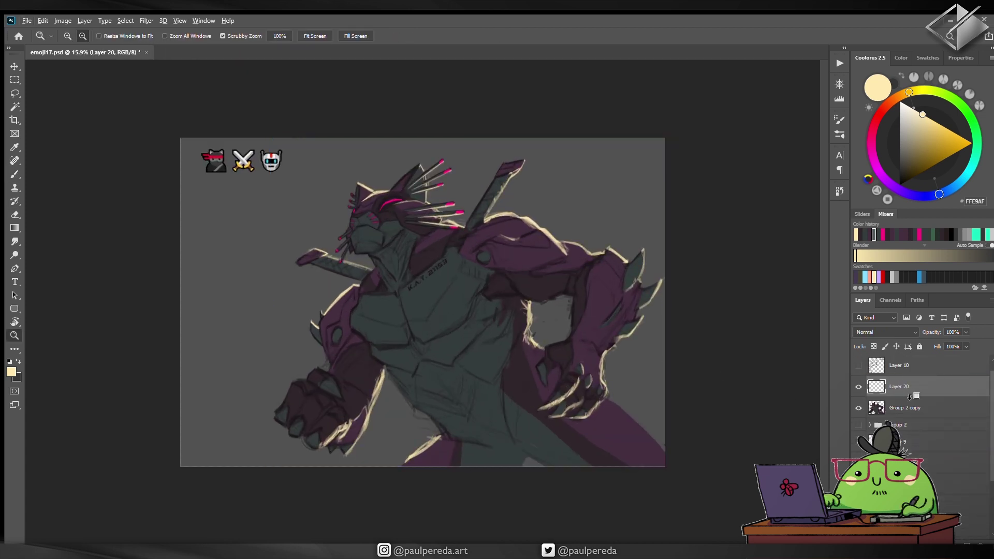
Step: Sample a dark purple and drag a gradient to darken the whole figure on the Multiply layer
key(g)
drag(466, 459, 466, 310)
click(869, 331)
scroll(620, 297, up, 1)
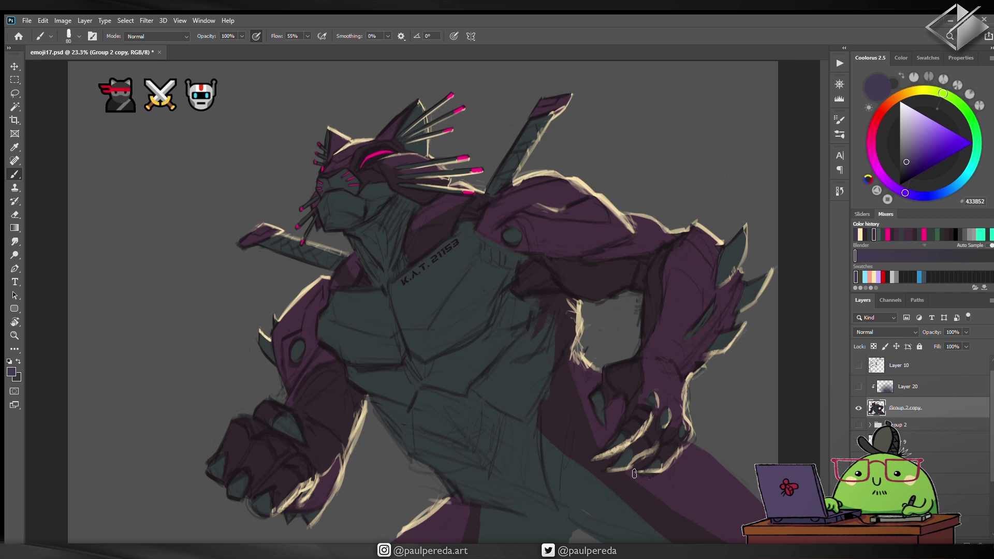
key(b)
alt+click(620, 297)
key(g)
drag(368, 233, 403, 304)
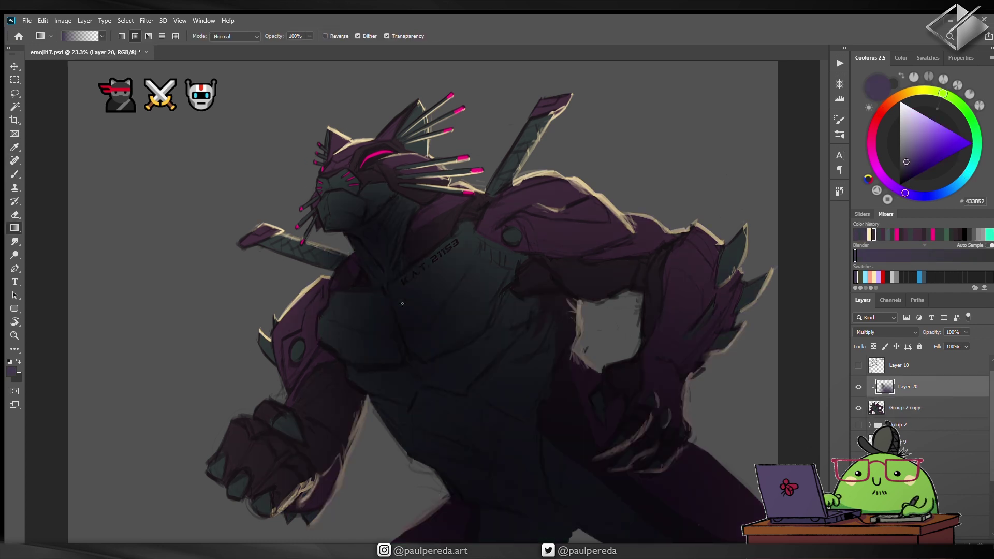
Step: Mask the shading with black brushing off the right arm, then add Layer 21
key(ctrl+shift+m)
key(b)
key(d)
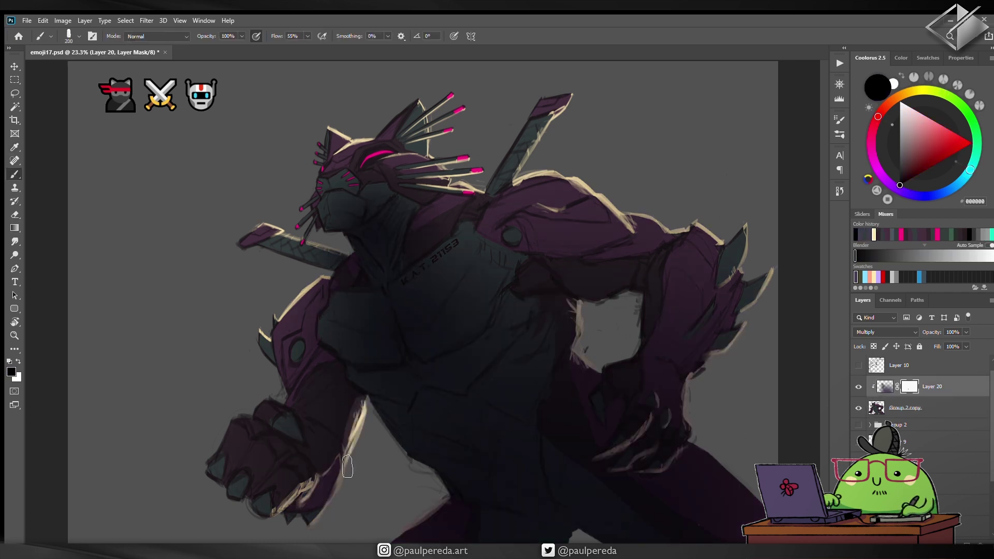
mouse_move(590, 321)
mouse_down()
mouse_move(736, 290)
mouse_move(687, 304)
mouse_up()
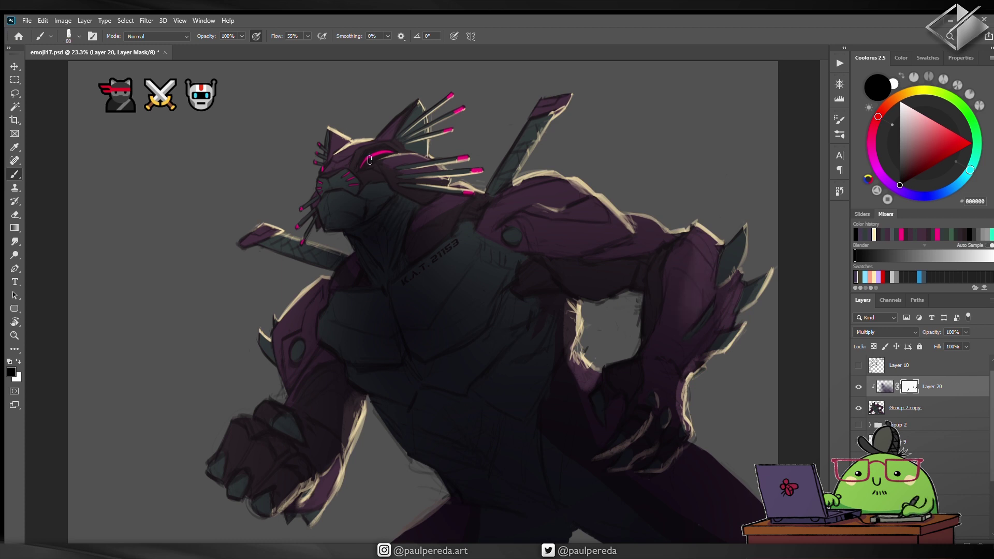
key(bracketleft)
key(bracketleft)
key(bracketleft)
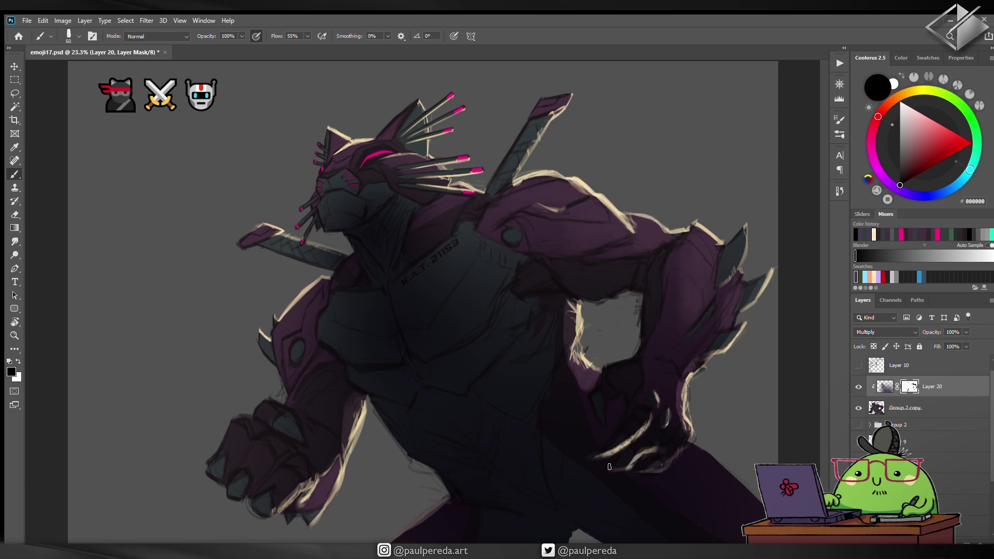
alt+click(689, 290)
click(966, 540)
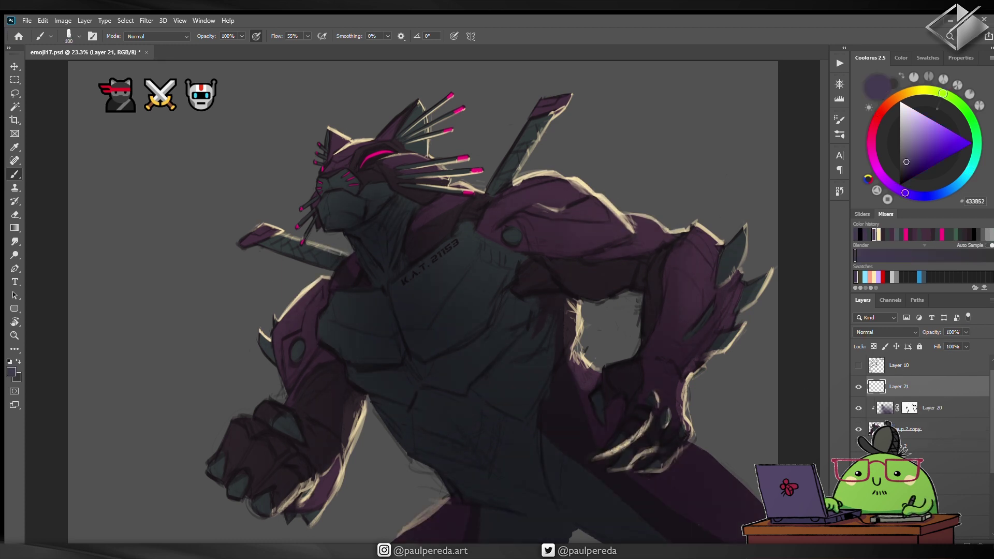
Step: Paint light blue 85DFFF glow on an Overlay layer along the shoulder edge and fist, then lower its opacity
click(865, 278)
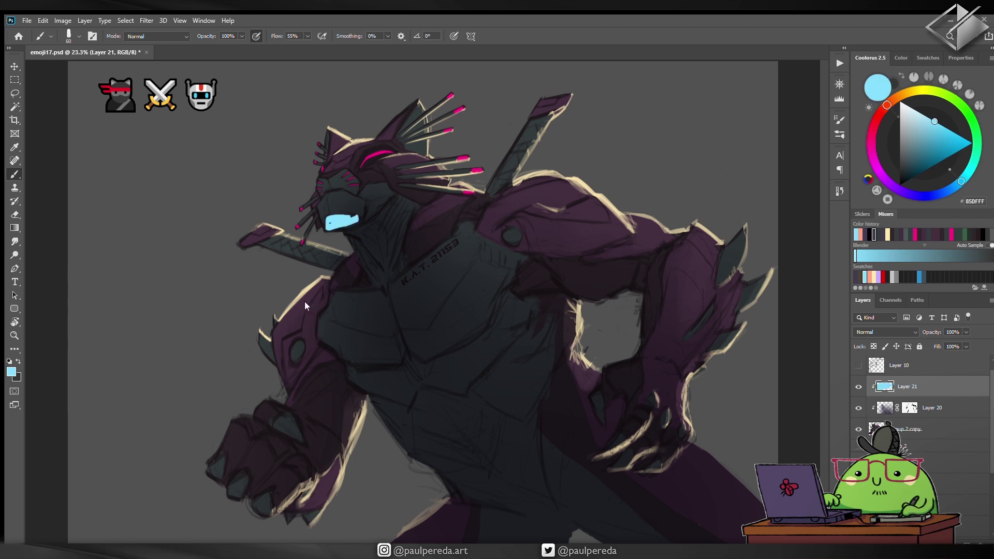
key(ctrl+z)
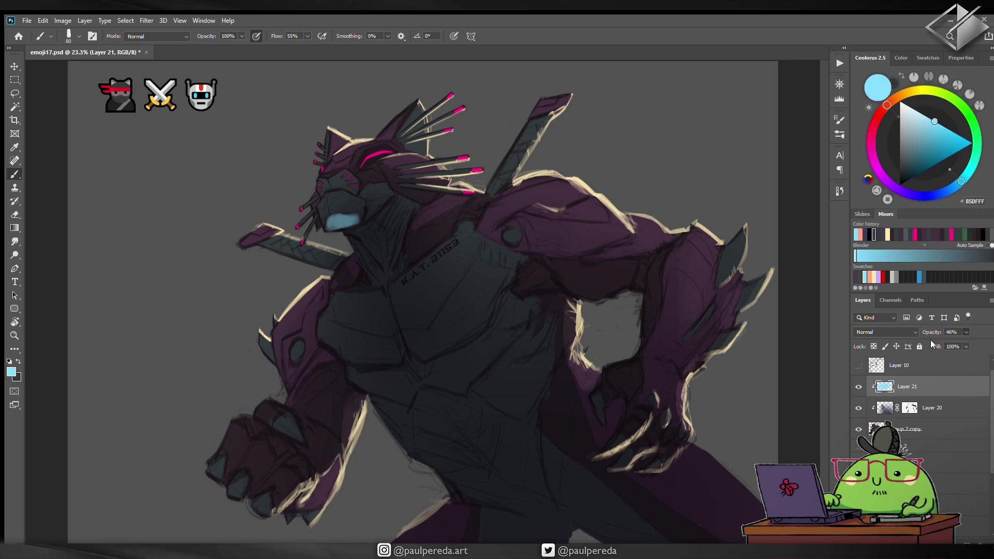
key(bracketleft)
key(bracketleft)
key(shift+alt+o)
key(0)
drag(279, 330, 313, 293)
drag(224, 448, 279, 424)
key(bracketright)
key(bracketright)
key(3)
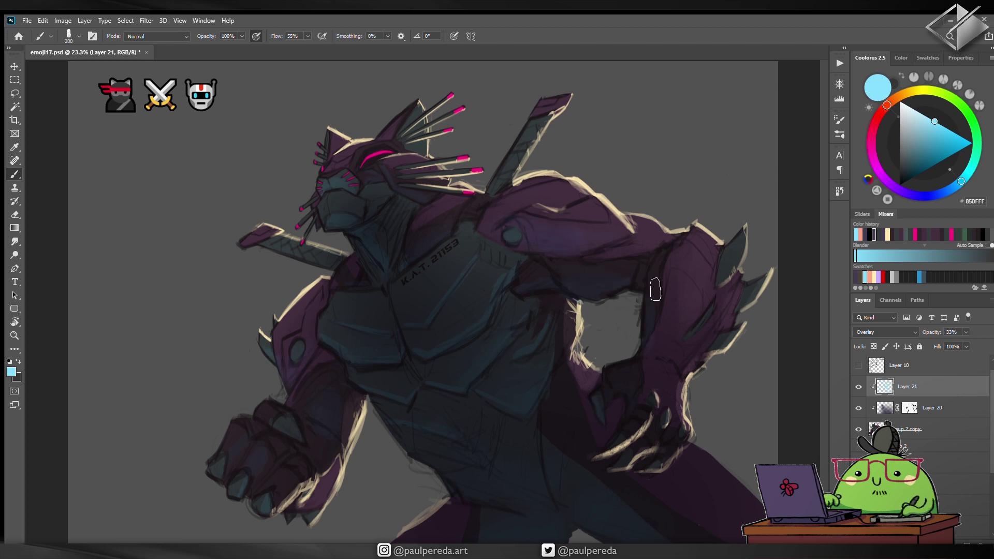
Step: Add clipped Multiply Layer 23 at 51% and brush dark purple shading across the shoulder
key(ctrl+shift+alt+n)
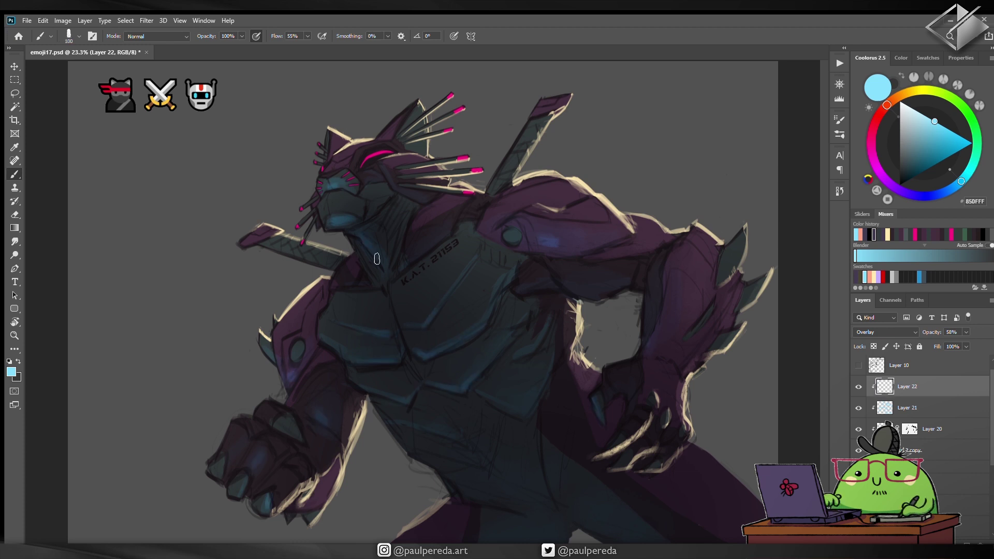
click(923, 437)
key(ctrl+shift+alt+n)
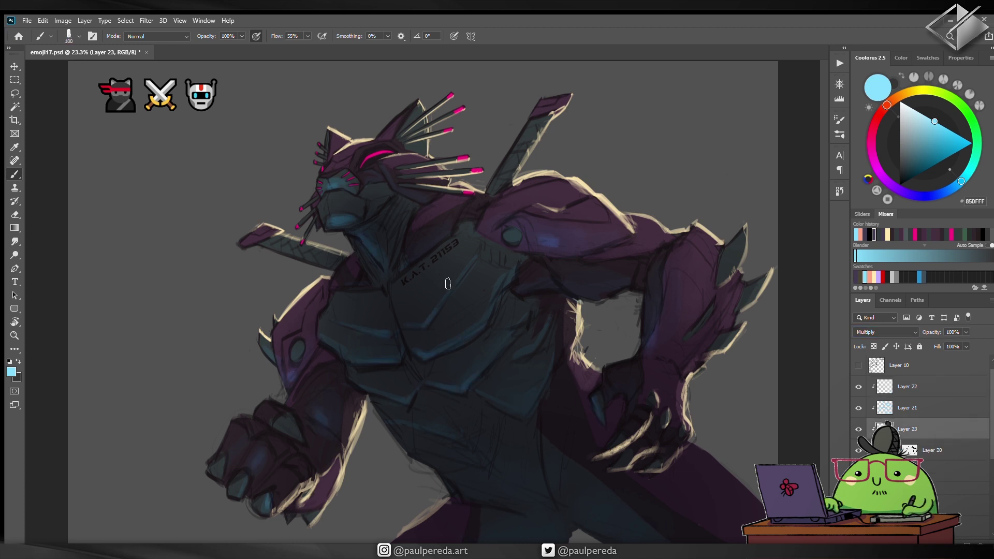
alt+click(573, 244)
text(51)
key(Return)
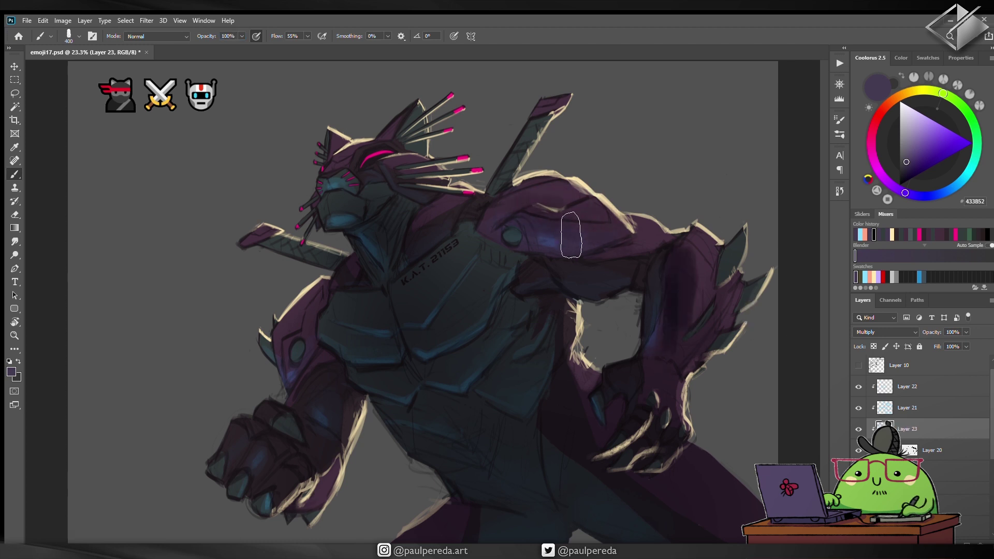
key(bracketright)
key(bracketright)
key(bracketright)
drag(694, 244, 456, 218)
Step: Try Overlay blending on the base shading layer, then set it back to Multiply
key(bracketleft)
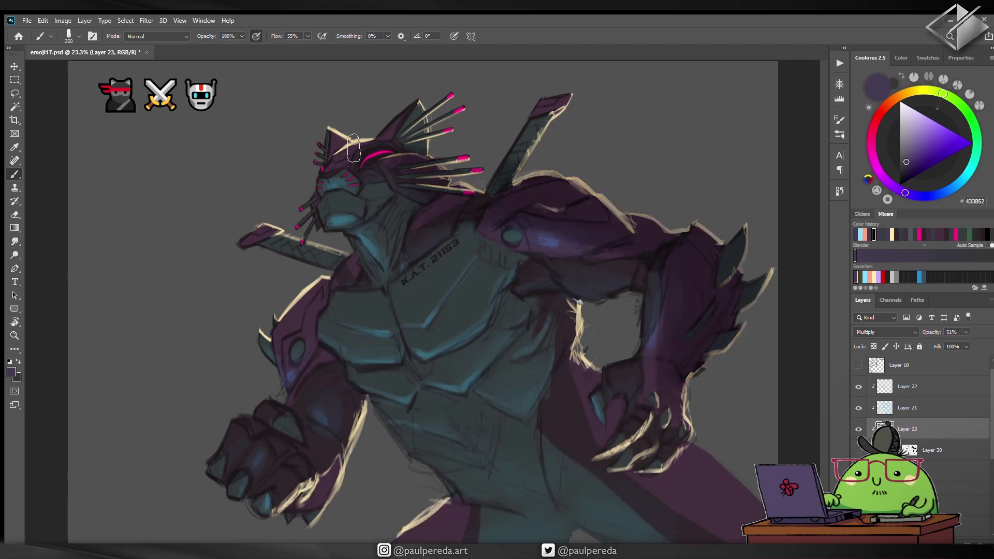
key(alt+bracketleft)
click(862, 280)
key(alt+shift+o)
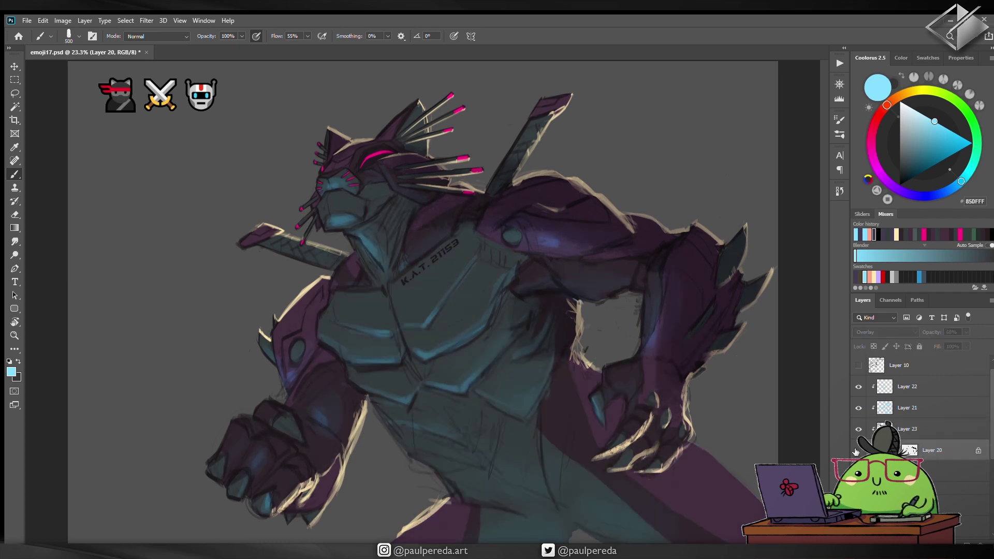
key(g)
key(alt+shift+m)
Step: Drag purple-to-transparent gradients to darken the lower body, chest and head
alt+click(551, 470)
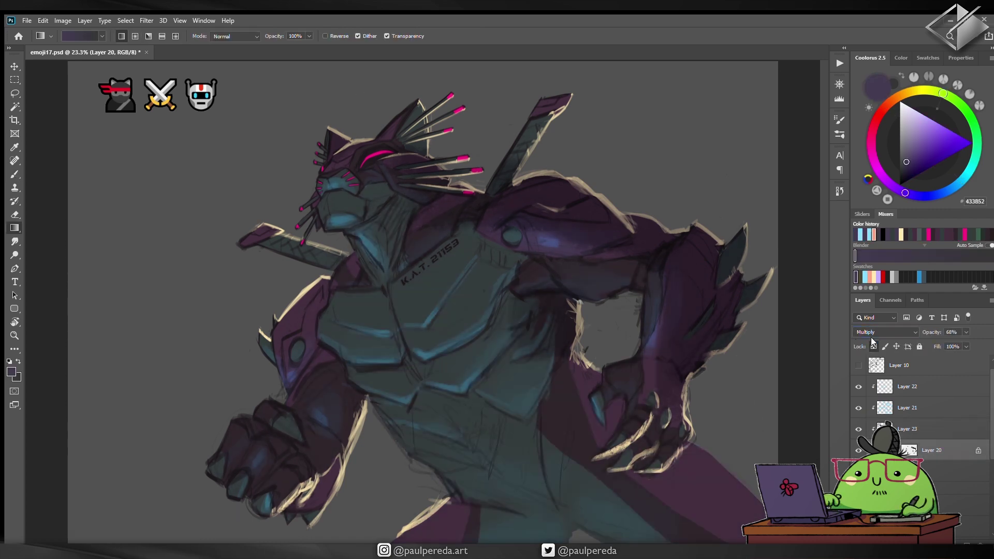
key(period)
drag(445, 528, 448, 368)
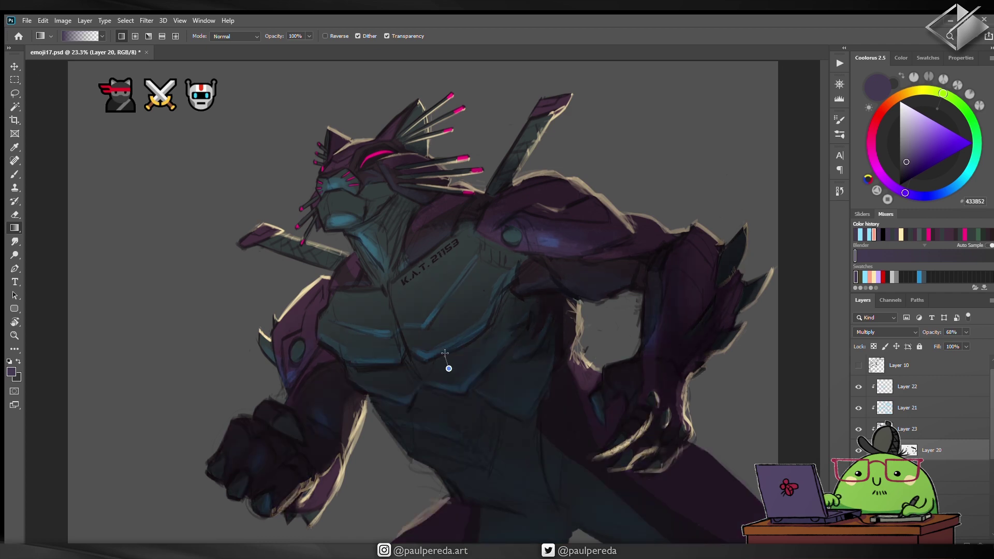
drag(440, 321, 345, 203)
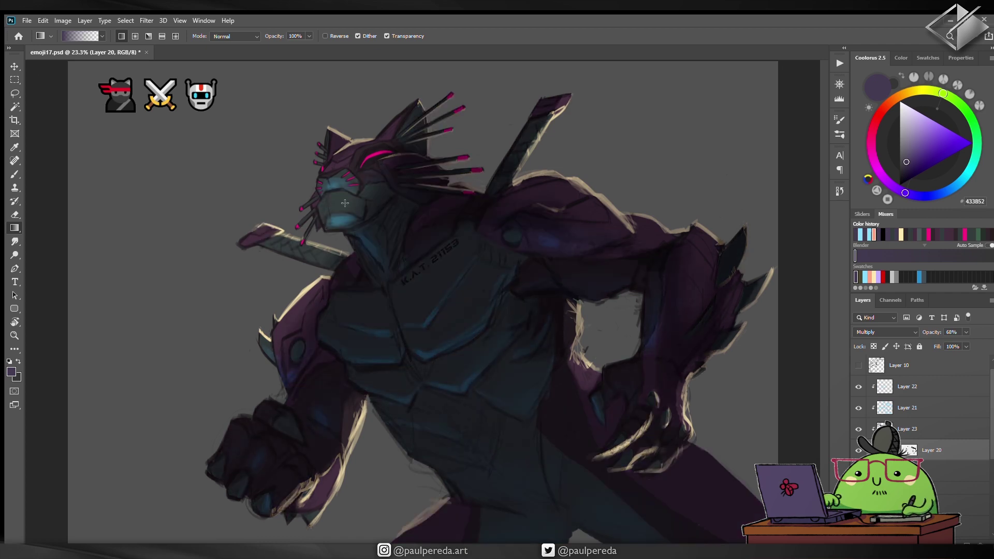
scroll(454, 263, up, 3)
scroll(453, 262, down, 3)
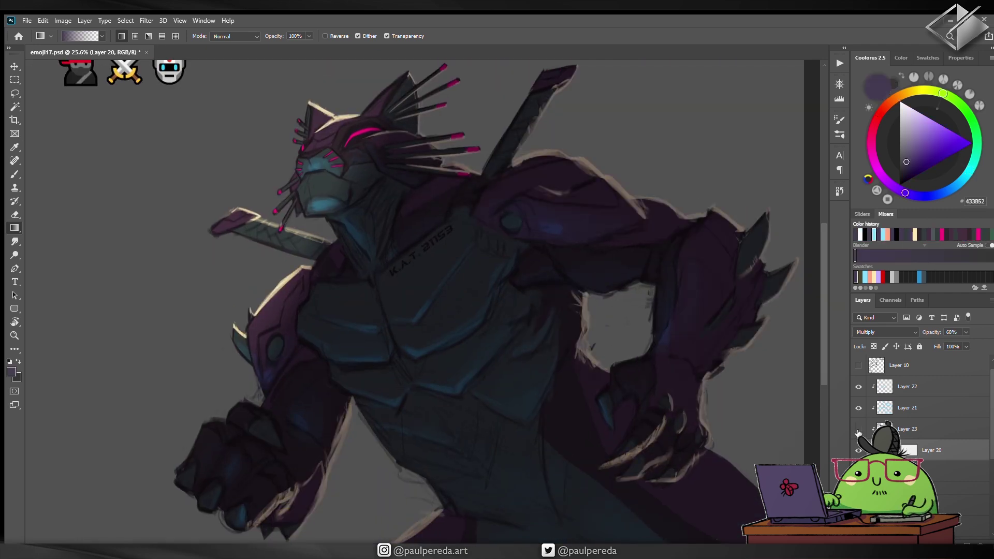
Step: Set the brush to black for masking shading around the face on Layer 20
key(b)
scroll(400, 225, up, 5)
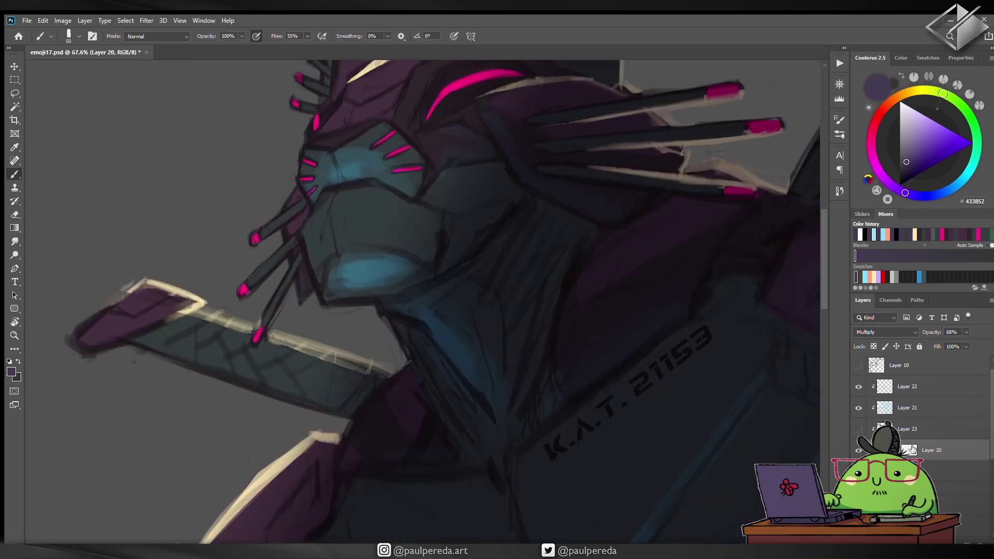
key(d)
key(x)
scroll(401, 225, down, 2)
scroll(401, 224, down, 3)
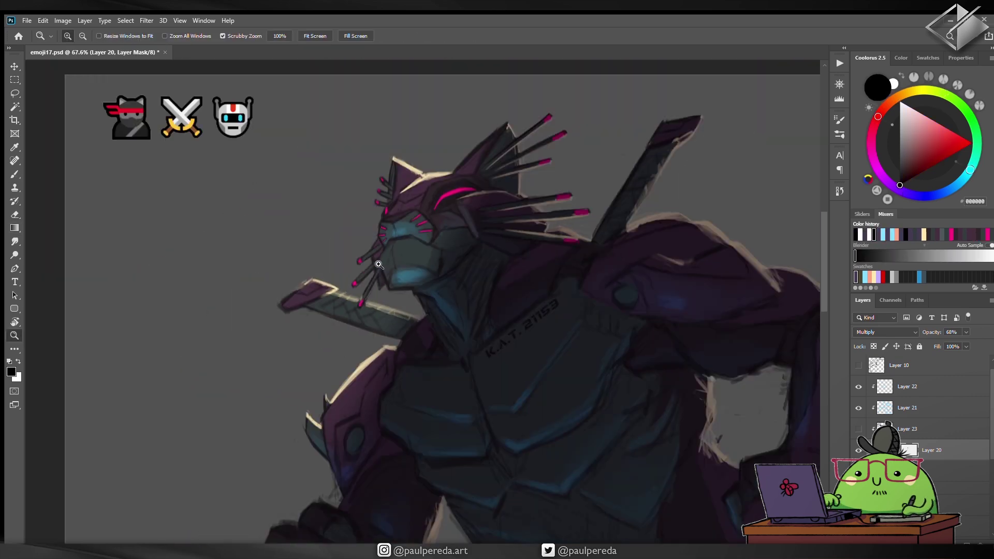
scroll(376, 322, up, 4)
scroll(376, 321, down, 1)
scroll(332, 259, down, 3)
scroll(409, 228, up, 2)
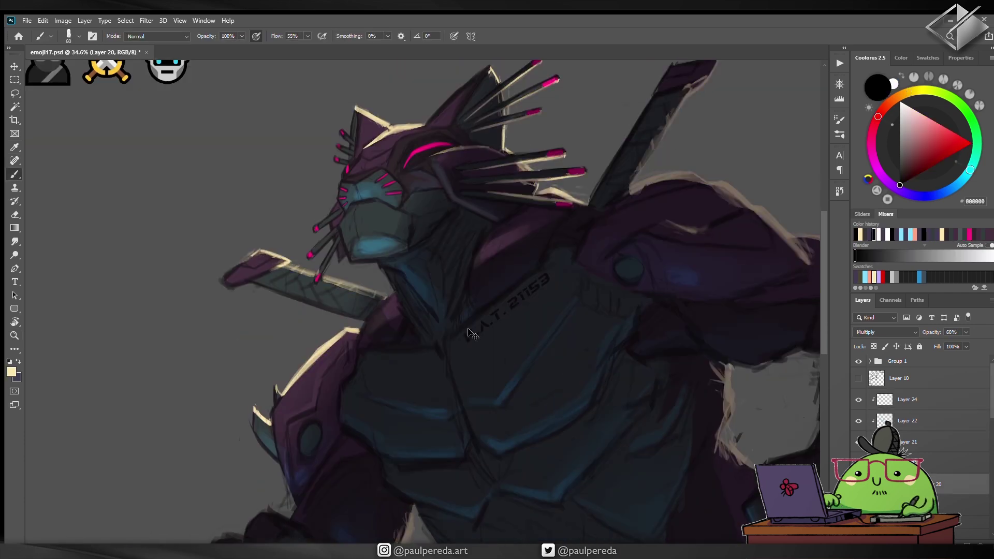
scroll(353, 382, down, 5)
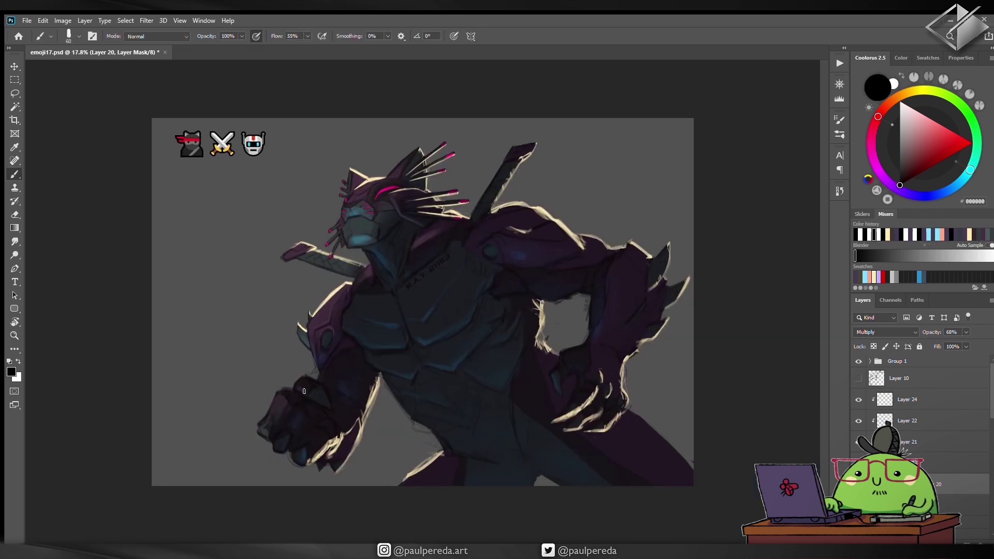
Step: Brush white on Layer 20's mask to lighten a diagonal band across the chest, touching up one spot
key(x)
key(bracketright)
key(bracketright)
key(bracketright)
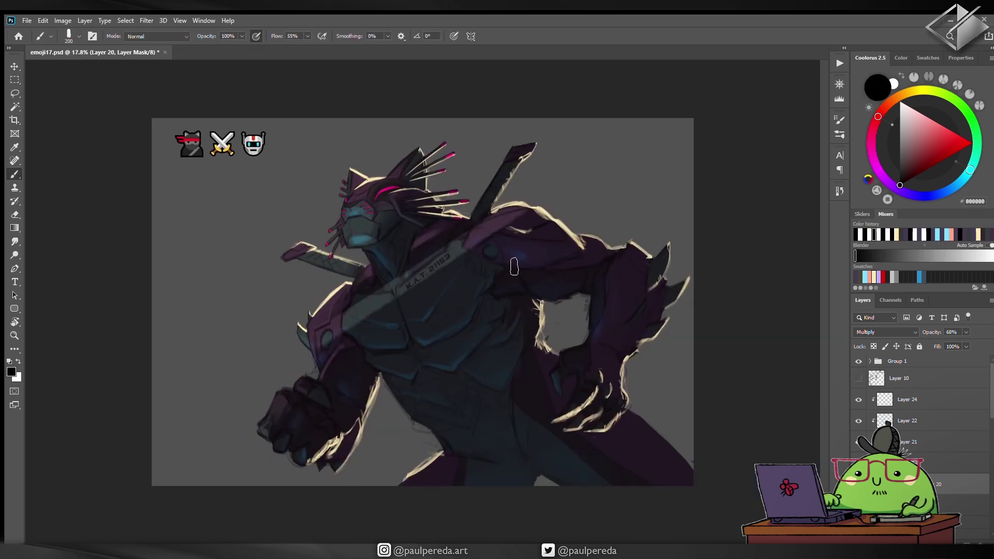
drag(585, 233, 331, 370)
drag(336, 425, 577, 241)
key(bracketleft)
key(bracketleft)
key(bracketleft)
drag(399, 296, 375, 283)
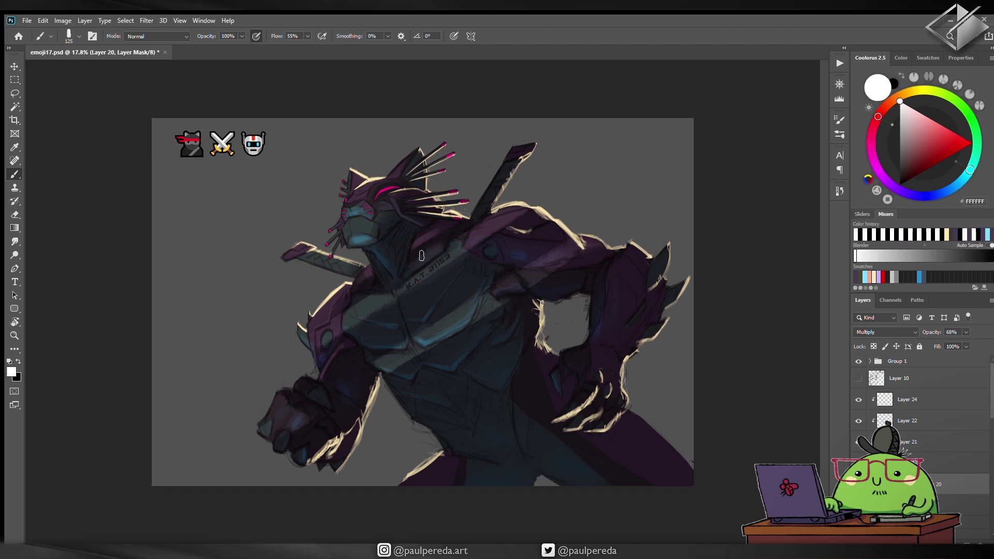
key(x)
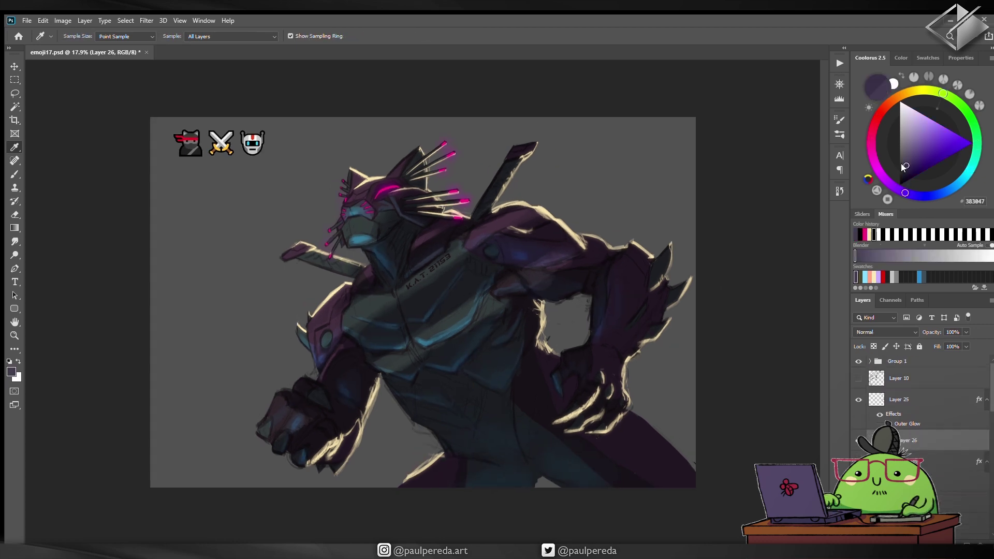
Step: Brush black shadow over the cat's lower-right legs on Layer 26
key(b)
mouse_move(683, 482)
mouse_down()
mouse_move(677, 429)
mouse_move(526, 493)
mouse_move(466, 471)
mouse_up()
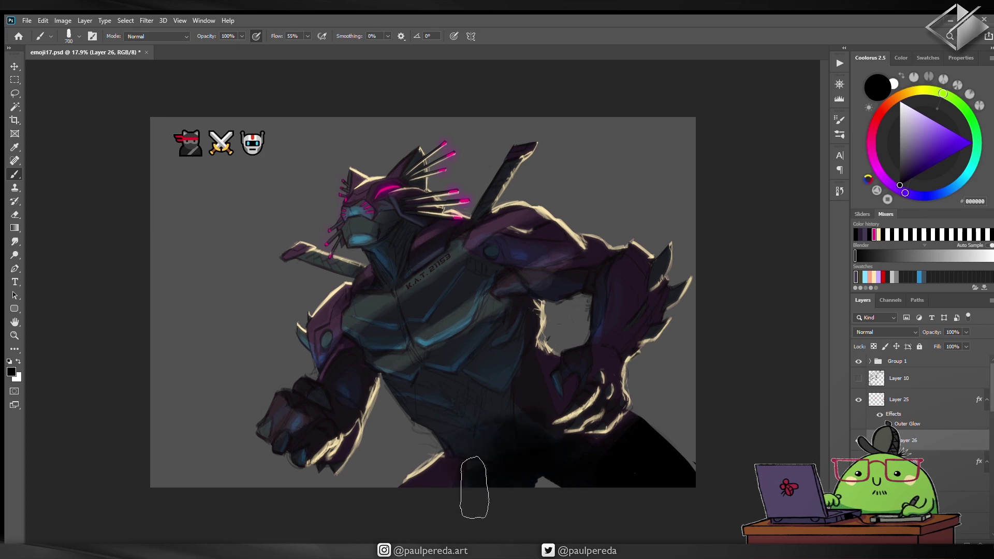